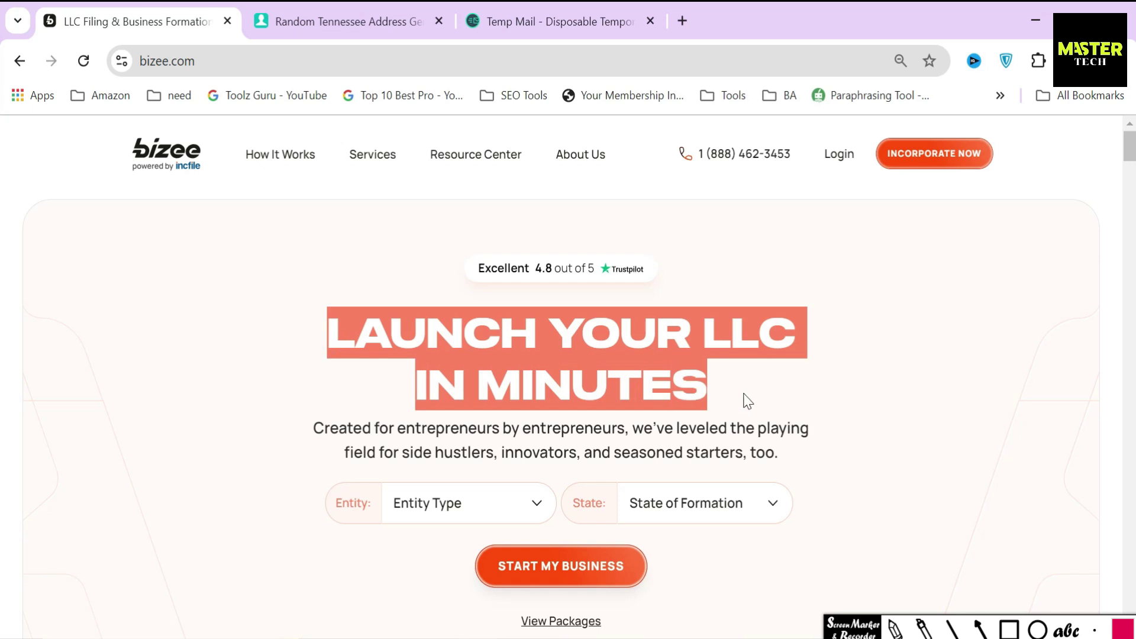
Highlight the homepage tagline and the Excellent 4.8 out of 5 rating
{"action": "left_click_drag", "start_coordinate": [314, 428], "coordinate": [779, 454]}
{"action": "left_click", "coordinate": [685, 456]}
{"action": "left_click", "coordinate": [1038, 630]}
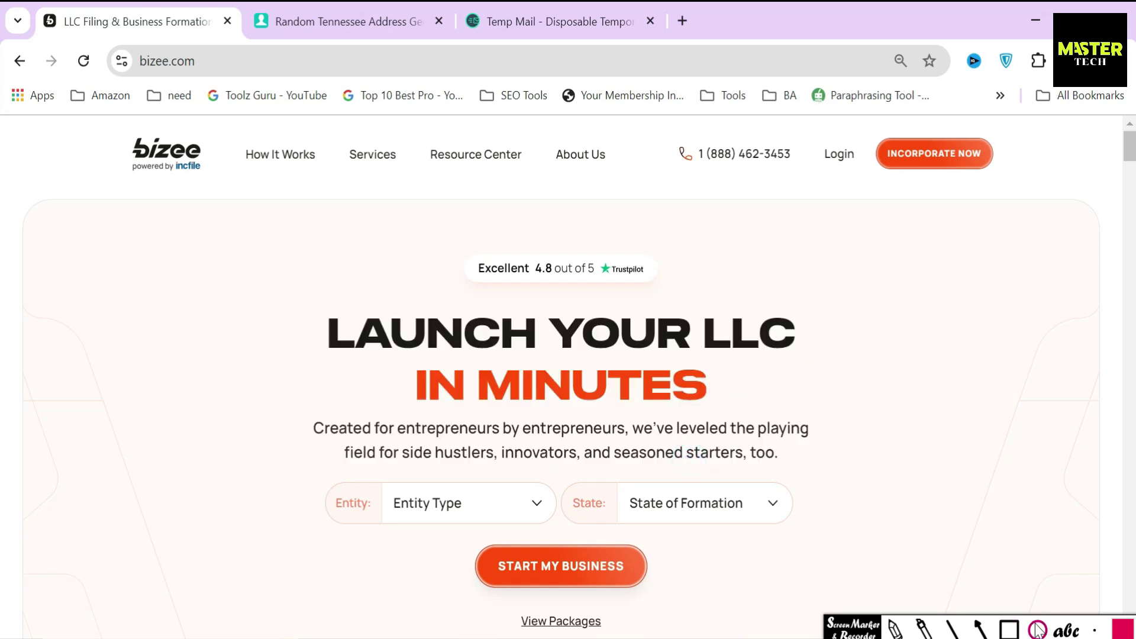
{"action": "left_click_drag", "start_coordinate": [463, 270], "coordinate": [594, 269]}
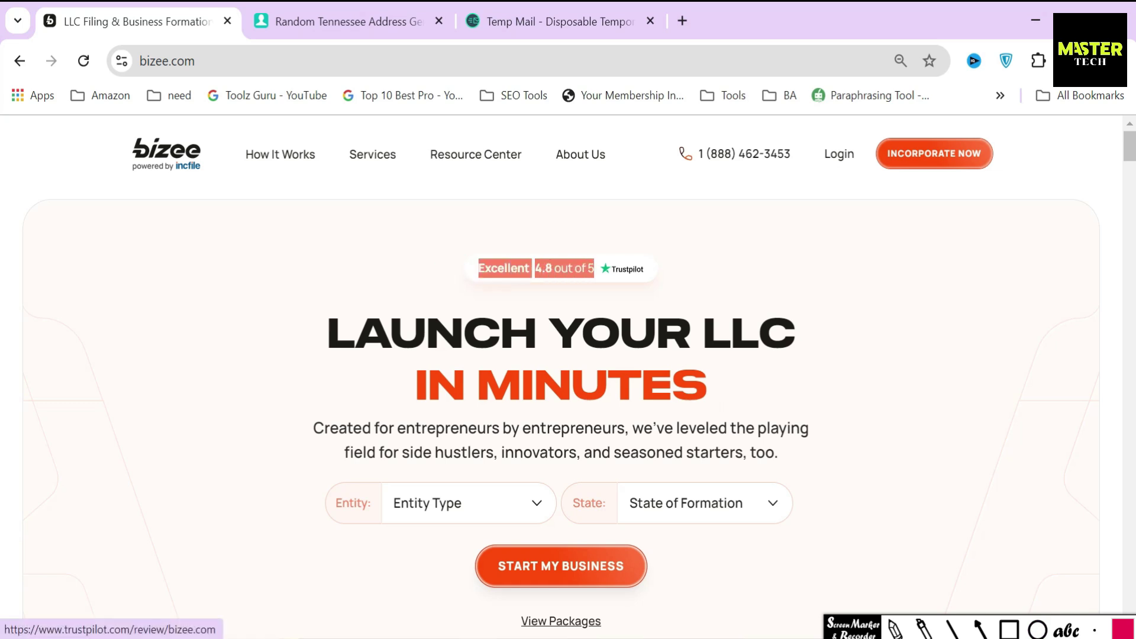
{"action": "left_click", "coordinate": [415, 263]}
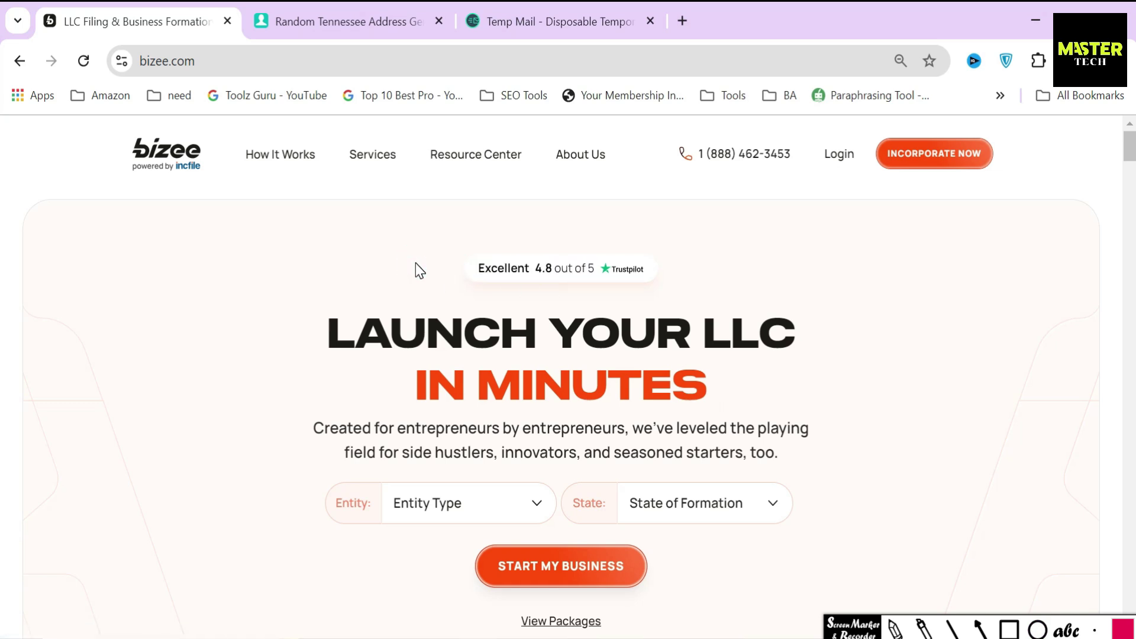
Circle the bizee logo, point an arrow at it, then erase the annotations
{"action": "left_click", "coordinate": [1038, 629]}
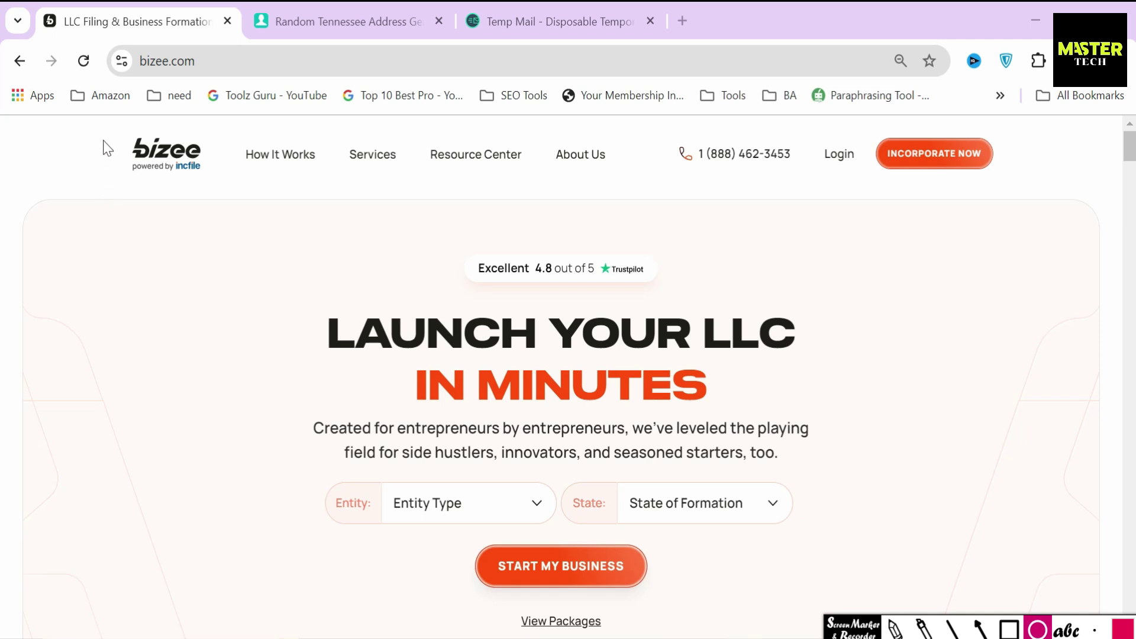
{"action": "mouse_move", "coordinate": [103, 116]}
{"action": "left_mouse_down"}
{"action": "mouse_move", "coordinate": [121, 142]}
{"action": "mouse_move", "coordinate": [231, 197]}
{"action": "left_mouse_up"}
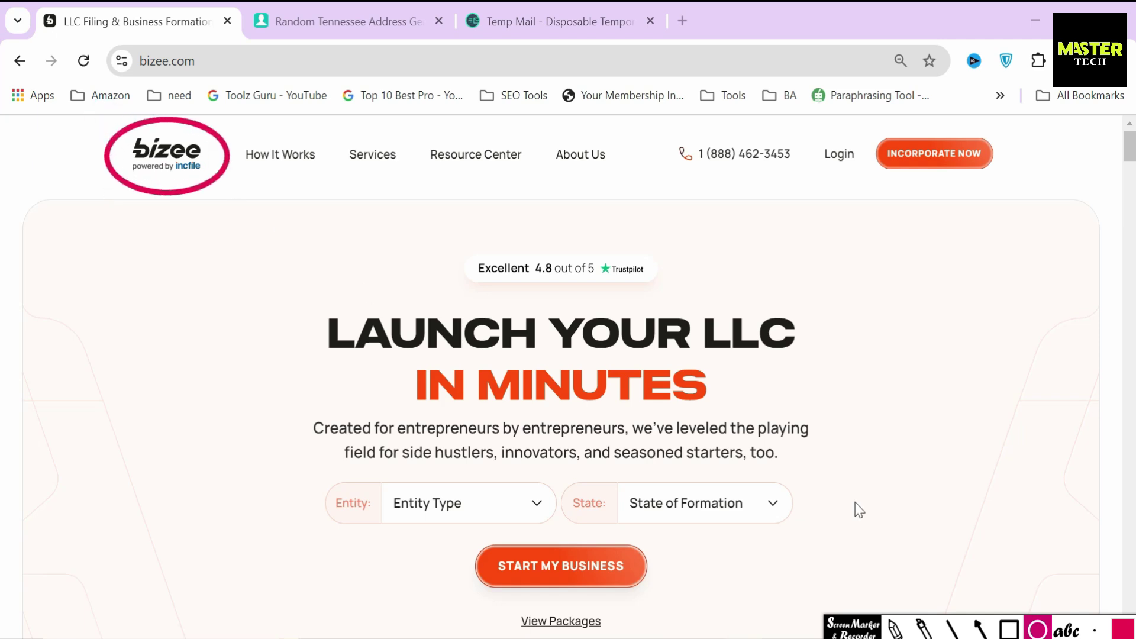
{"action": "left_click", "coordinate": [978, 628]}
{"action": "left_click_drag", "start_coordinate": [201, 233], "coordinate": [188, 178]}
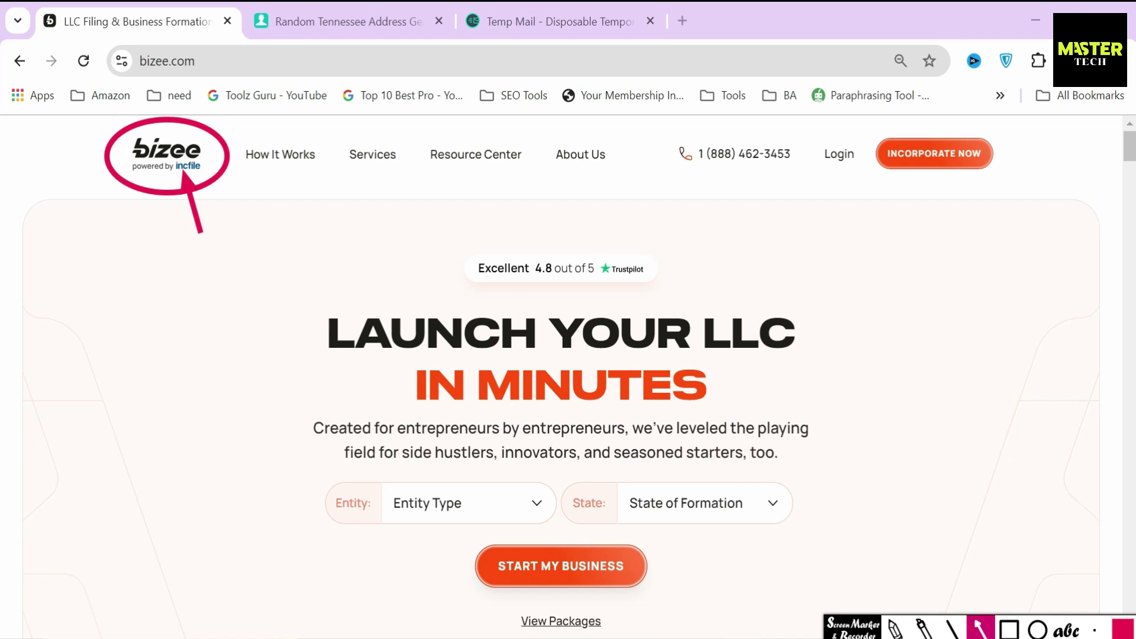
{"action": "key", "text": "Escape"}
Highlight the Simple Pricing with No Hidden Fees heading and the four feature labels
{"action": "scroll", "coordinate": [893, 426], "scroll_direction": "down", "scroll_amount": 15}
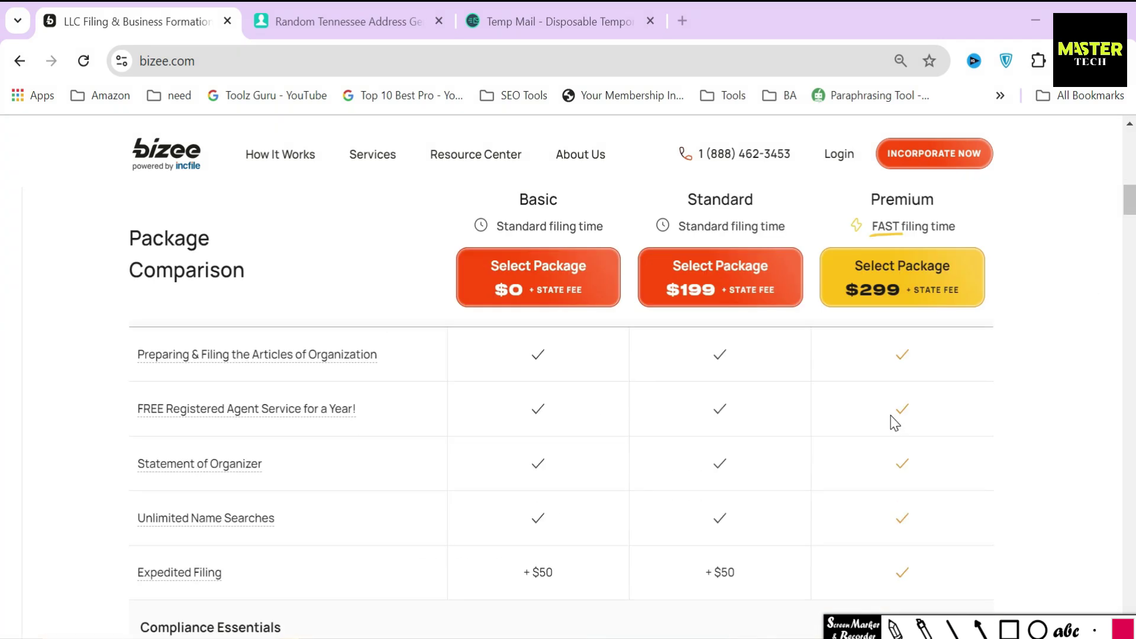
{"action": "scroll", "coordinate": [893, 422], "scroll_direction": "down", "scroll_amount": 10}
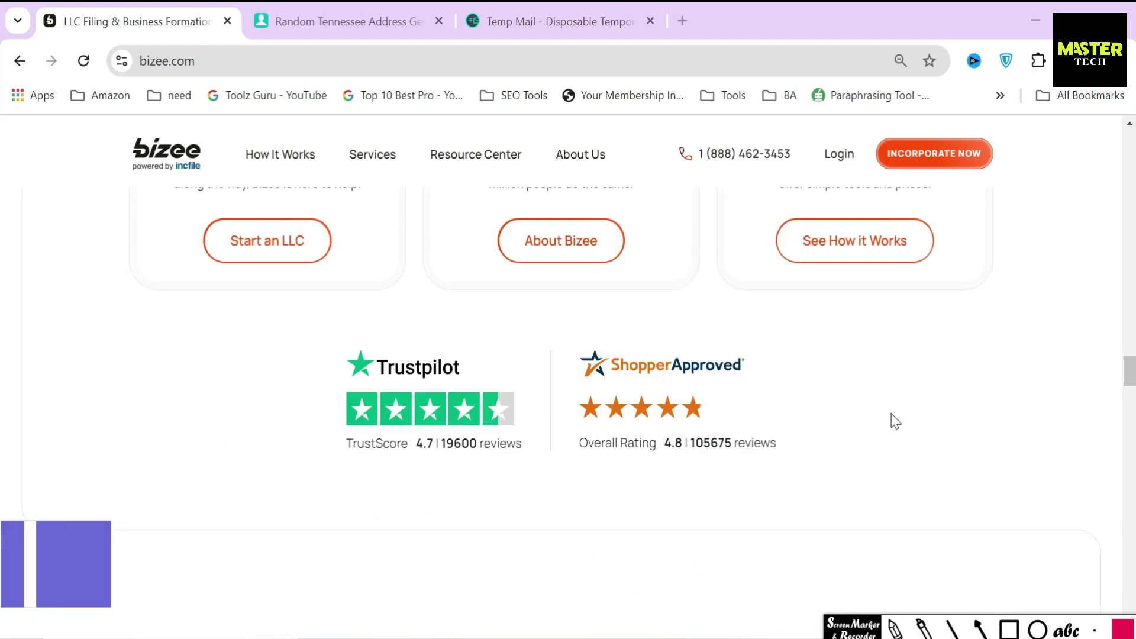
{"action": "left_click_drag", "start_coordinate": [392, 246], "coordinate": [723, 299]}
{"action": "left_click", "coordinate": [743, 288]}
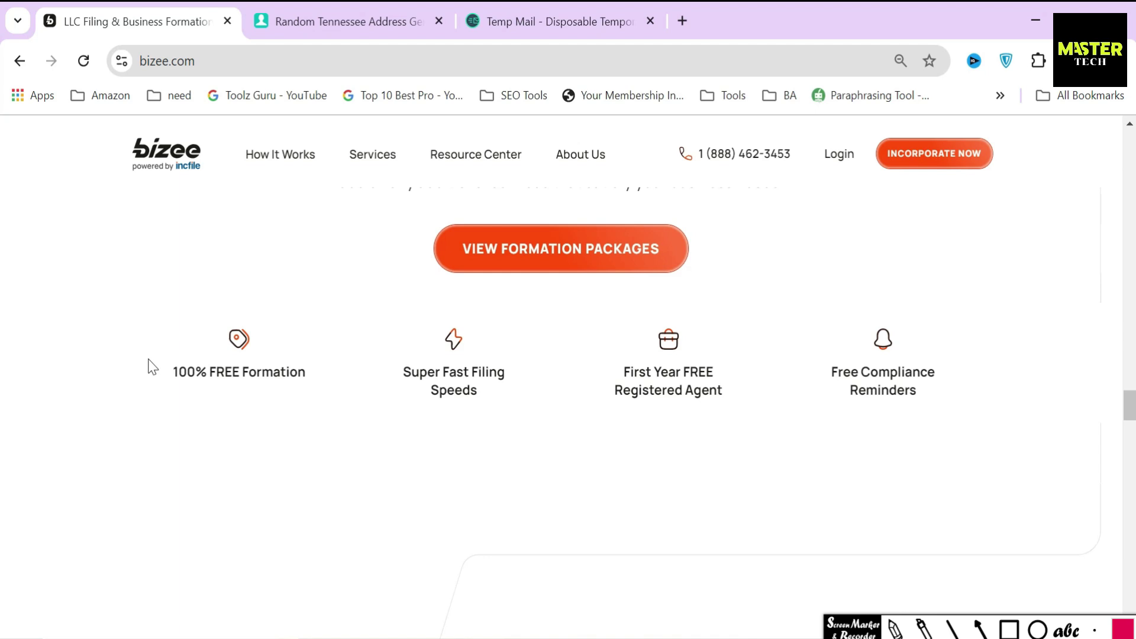
{"action": "left_click_drag", "start_coordinate": [149, 364], "coordinate": [910, 410]}
{"action": "left_click", "coordinate": [970, 432]}
{"action": "left_click_drag", "start_coordinate": [1129, 414], "coordinate": [1129, 156]}
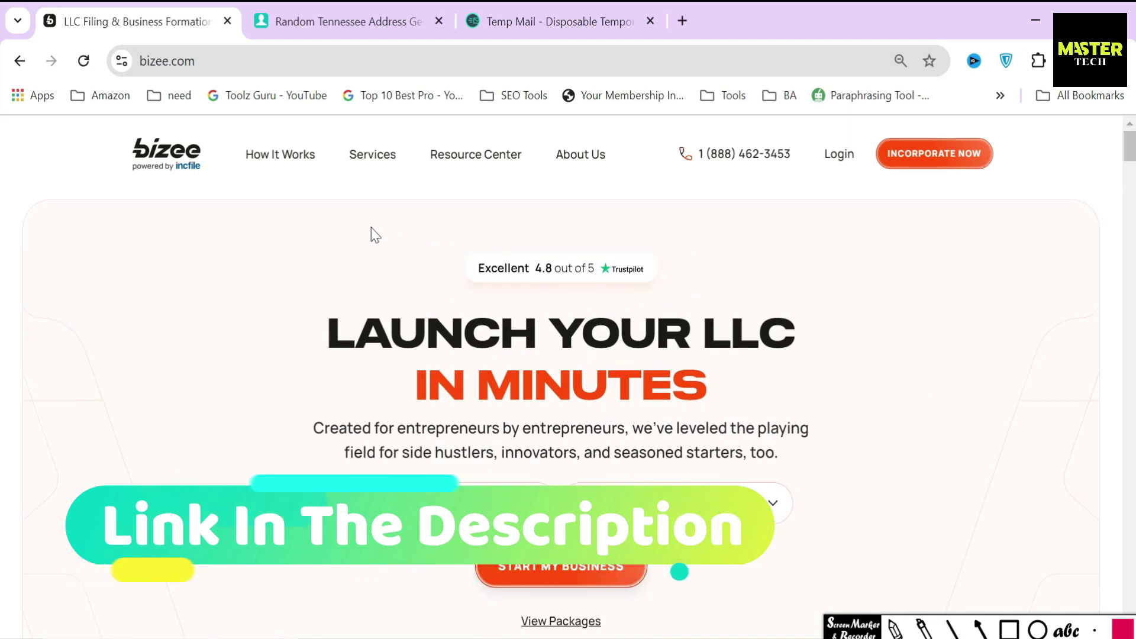
Go to Services > Form an LLC and start a free LLC order
{"action": "left_click", "coordinate": [370, 157]}
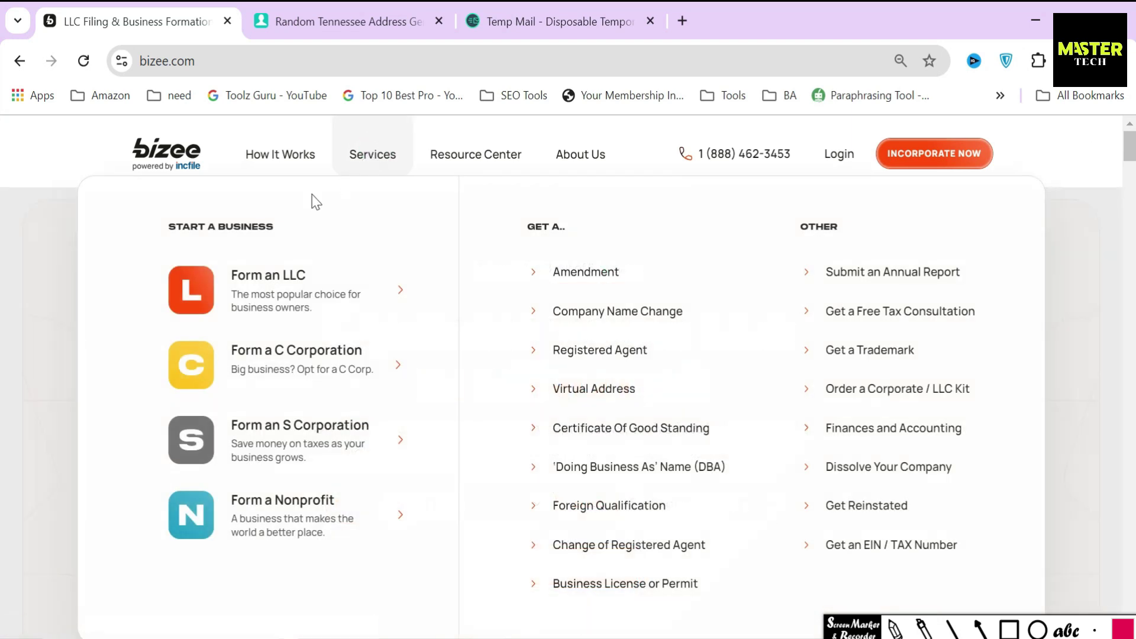
{"action": "left_click", "coordinate": [271, 285]}
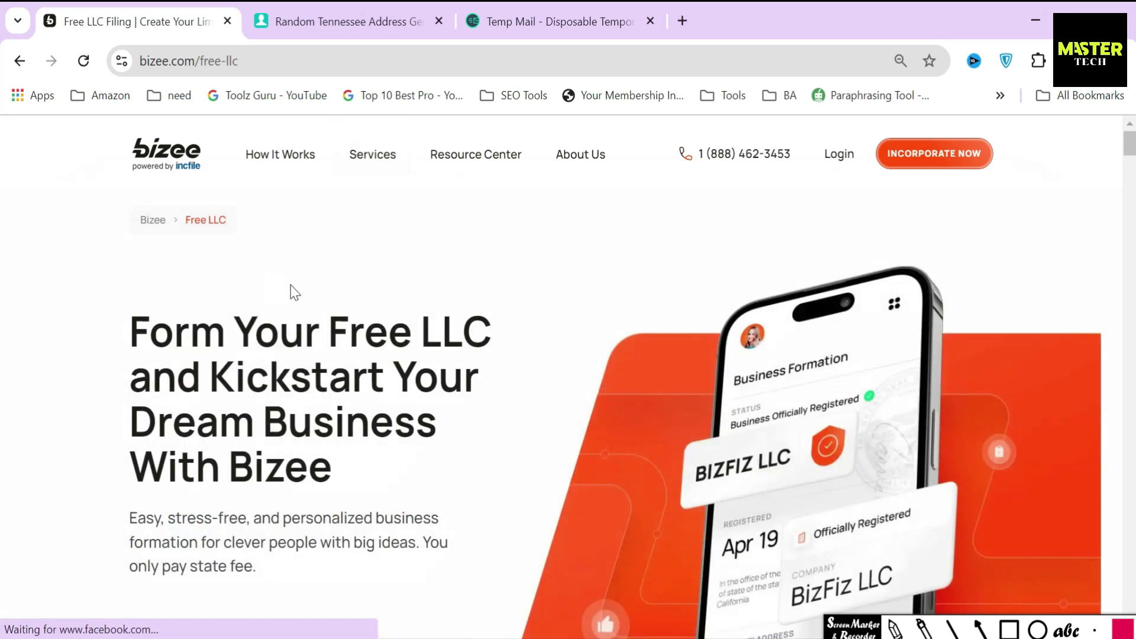
{"action": "scroll", "coordinate": [320, 388], "scroll_direction": "down", "scroll_amount": 5}
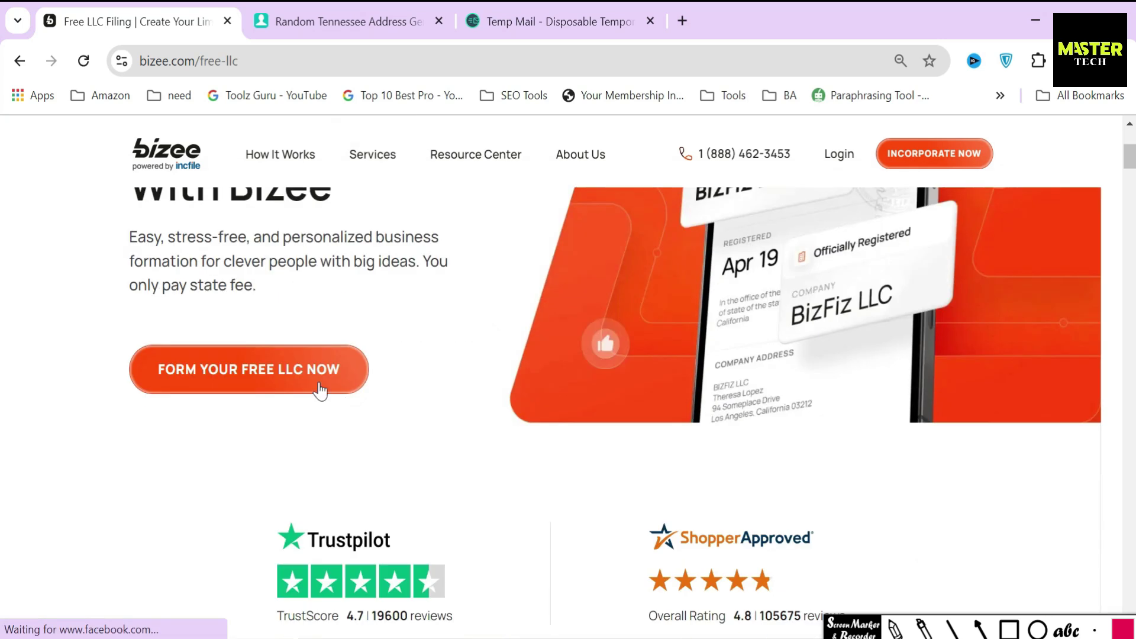
{"action": "left_click", "coordinate": [260, 380]}
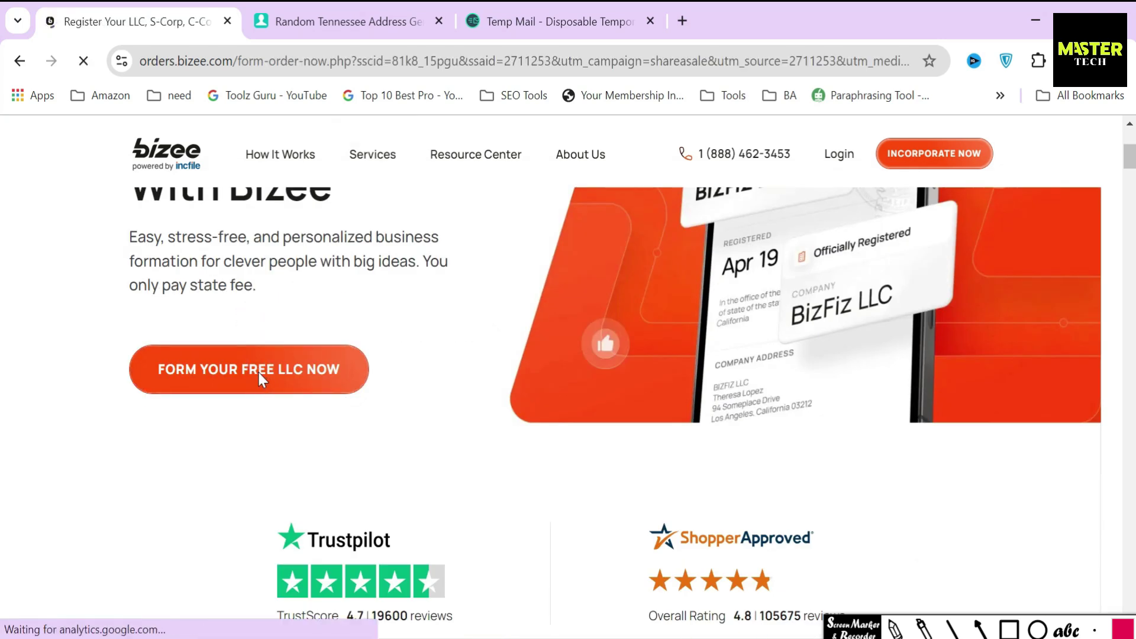
Set the entity type to LLC and the formation state to Tennessee
{"action": "left_click", "coordinate": [447, 357]}
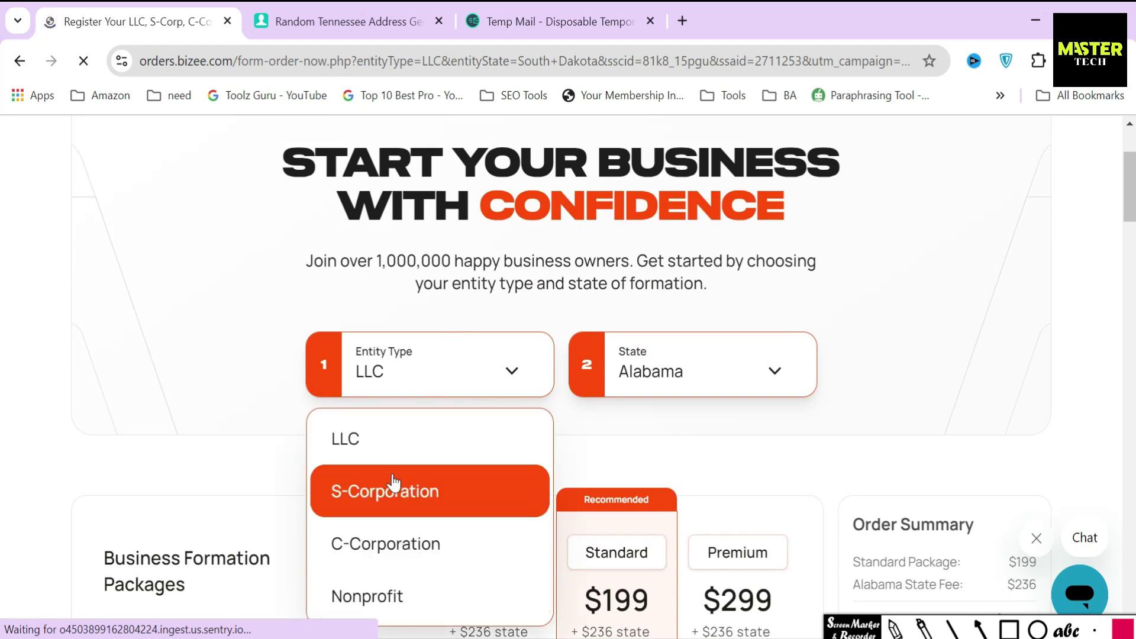
{"action": "left_click", "coordinate": [390, 441]}
{"action": "scroll", "coordinate": [676, 220], "scroll_direction": "down", "scroll_amount": 2}
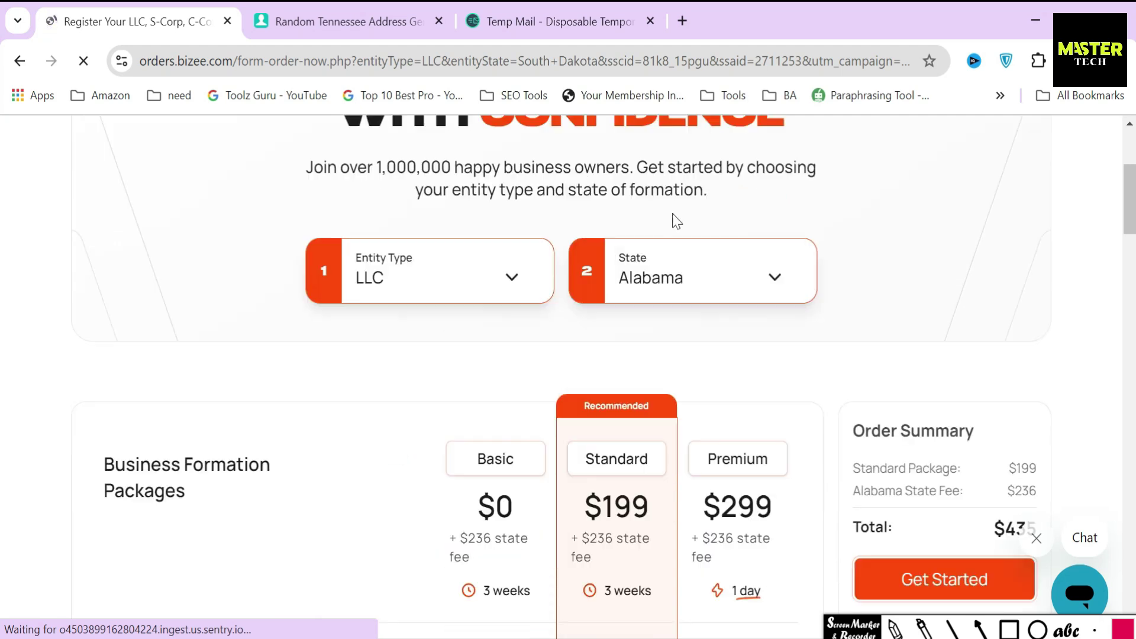
{"action": "left_click", "coordinate": [675, 269]}
{"action": "key", "text": "t"}
{"action": "left_click", "coordinate": [685, 358]}
{"action": "scroll", "coordinate": [681, 353], "scroll_direction": "down", "scroll_amount": 5}
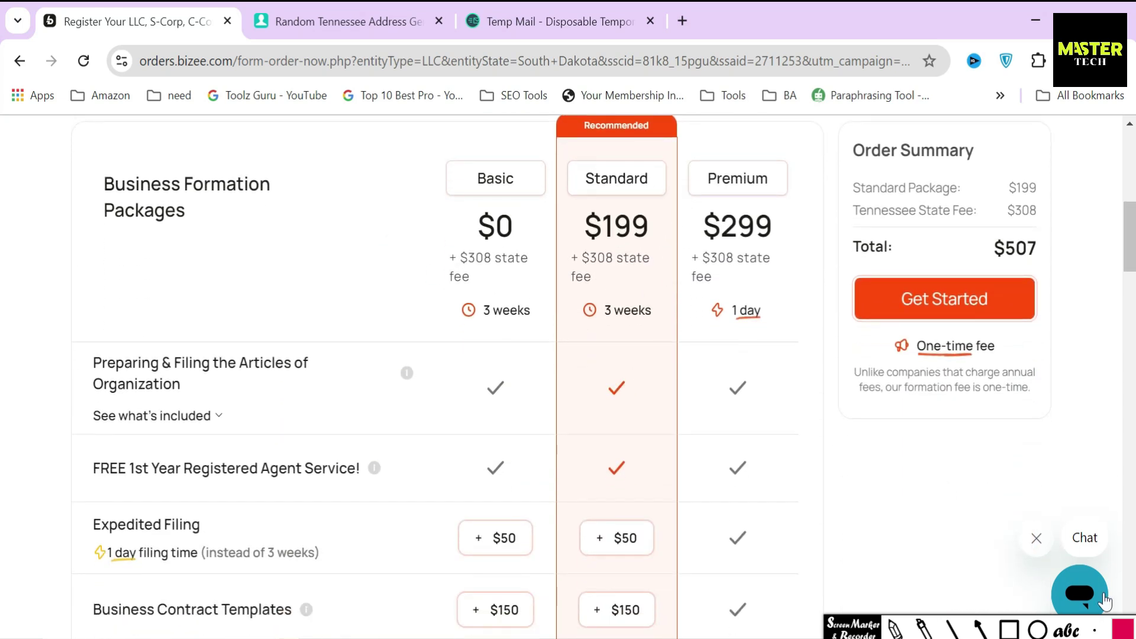
Point arrows across the packages and box each package's $308 state fee, then erase the marks
{"action": "left_click", "coordinate": [980, 629]}
{"action": "left_click_drag", "start_coordinate": [406, 176], "coordinate": [572, 177]}
{"action": "left_click_drag", "start_coordinate": [659, 176], "coordinate": [696, 181]}
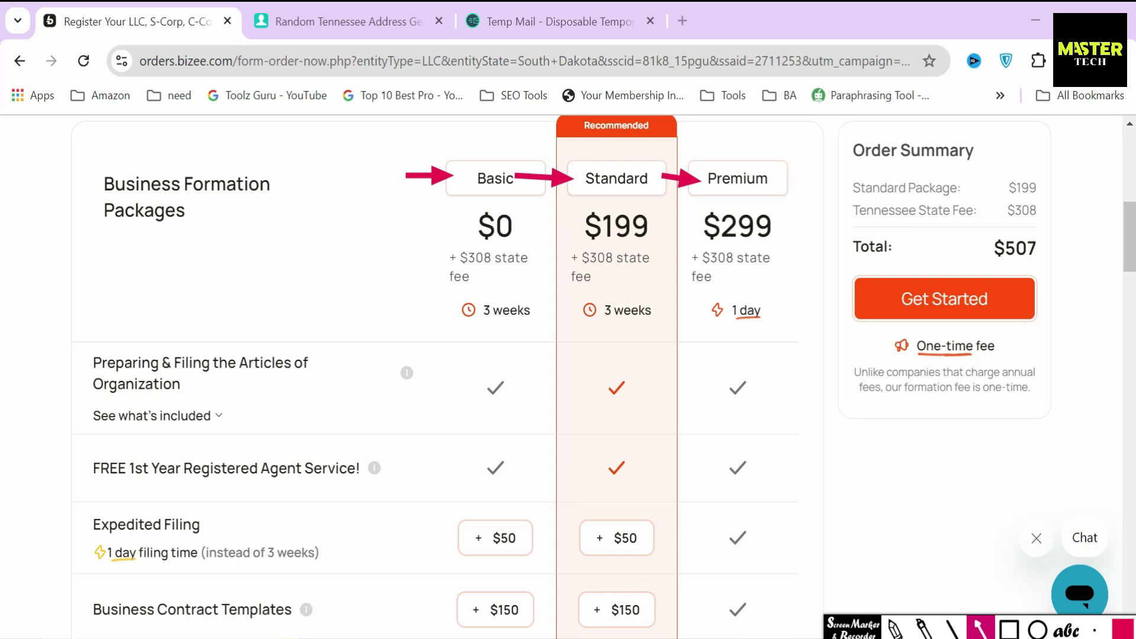
{"action": "left_click", "coordinate": [1009, 630]}
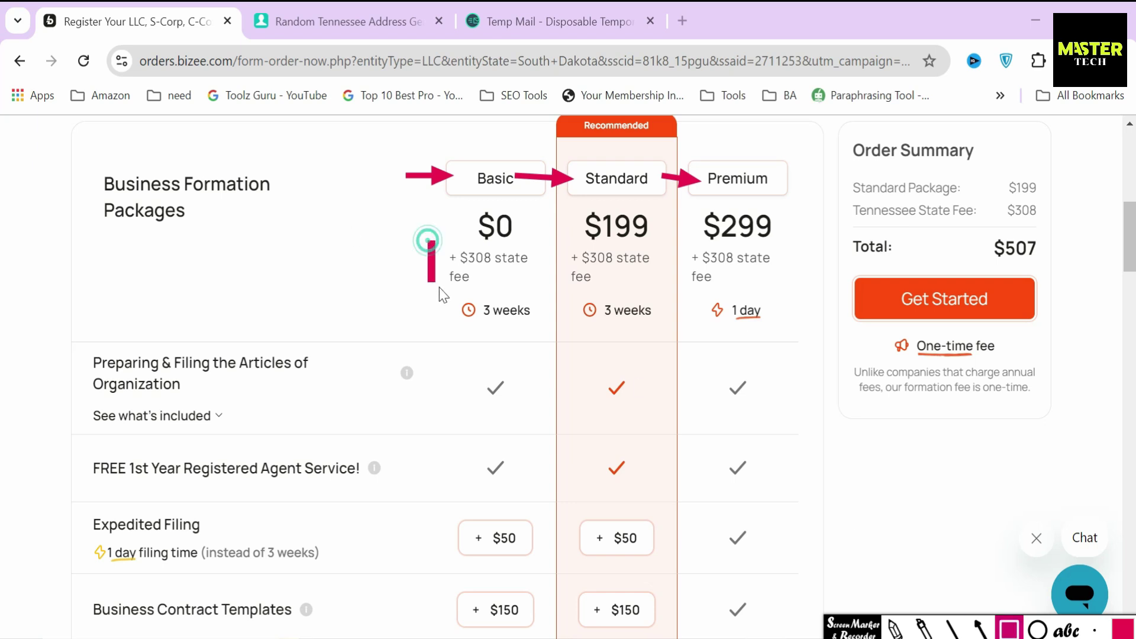
{"action": "left_click_drag", "start_coordinate": [439, 287], "coordinate": [545, 292]}
{"action": "left_click_drag", "start_coordinate": [560, 242], "coordinate": [661, 290]}
{"action": "left_click_drag", "start_coordinate": [681, 240], "coordinate": [801, 293]}
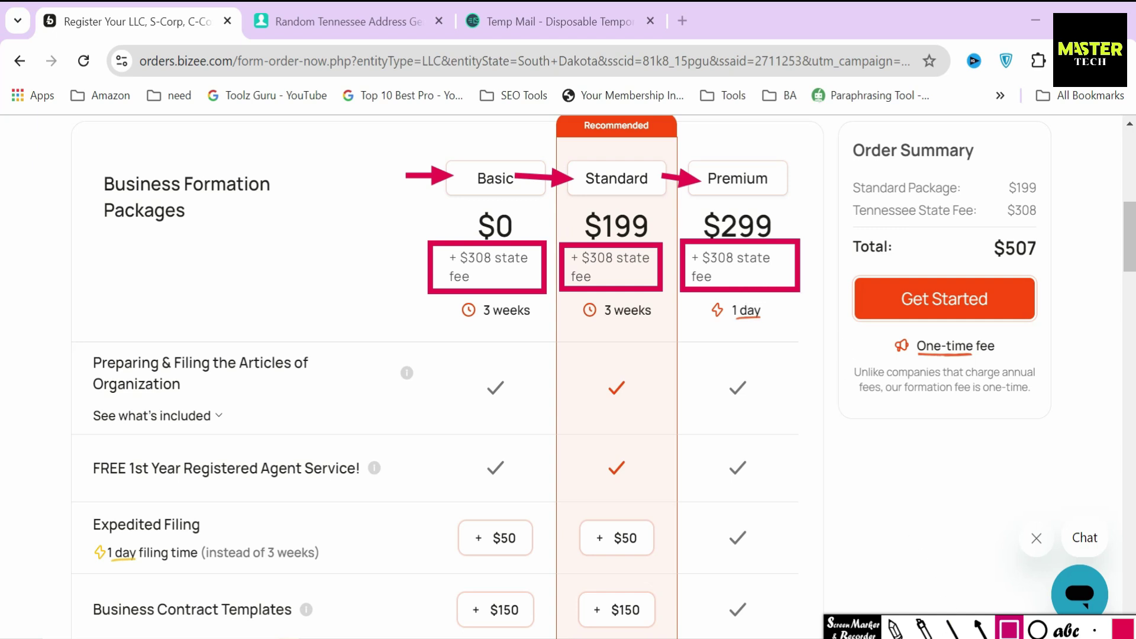
{"action": "left_click", "coordinate": [1009, 630]}
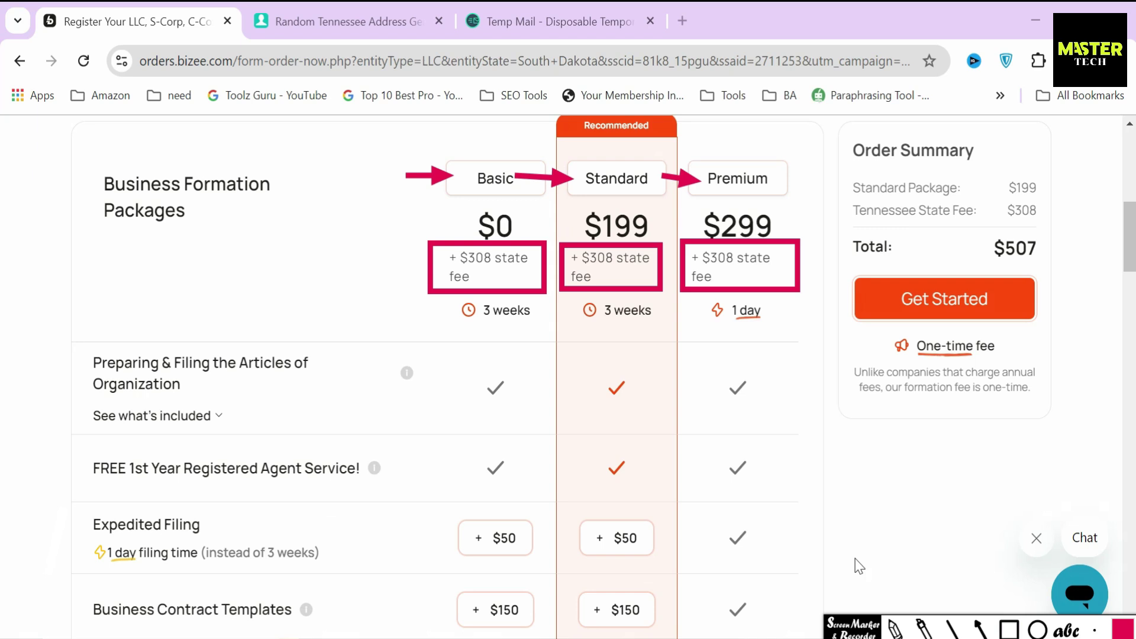
{"action": "left_click", "coordinate": [831, 288]}
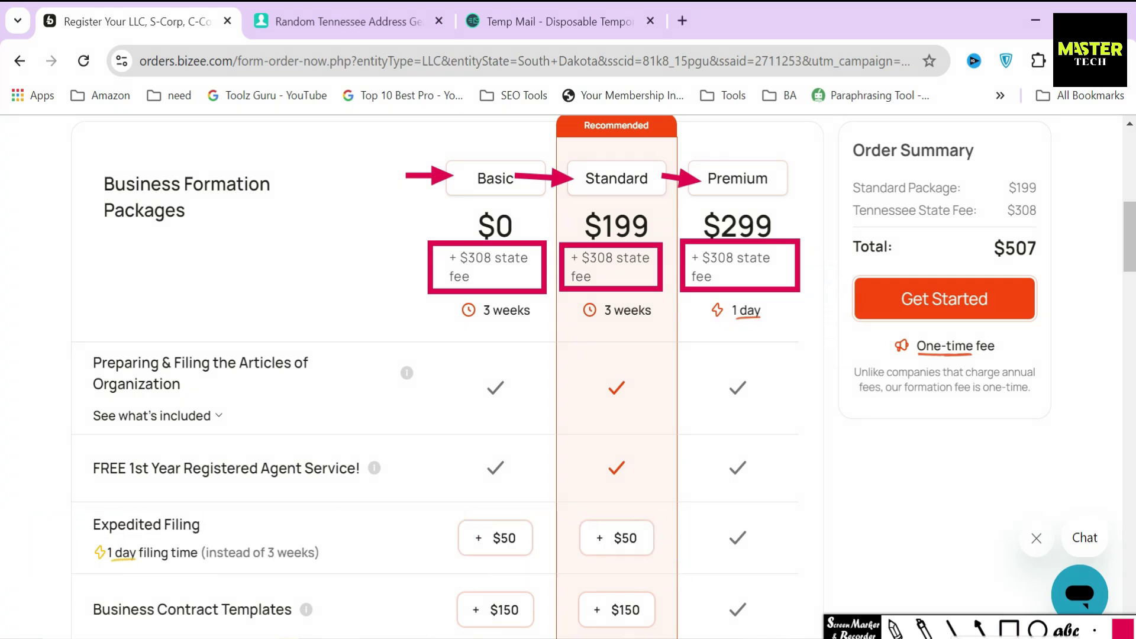
{"action": "key", "text": "Escape"}
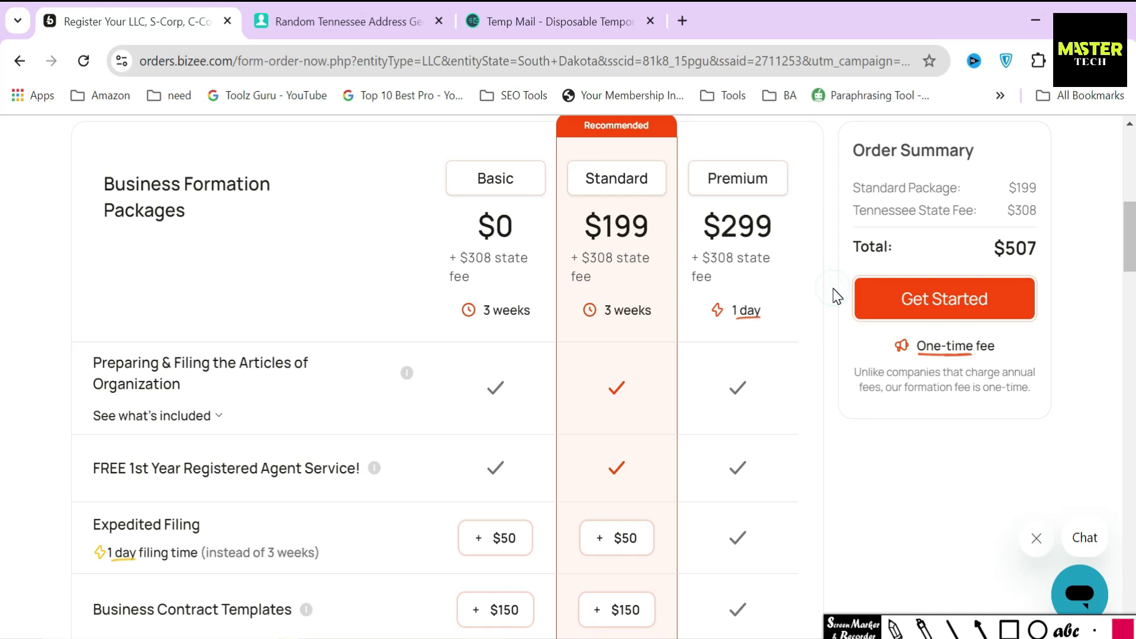
{"action": "scroll", "coordinate": [836, 296], "scroll_direction": "up", "scroll_amount": 5}
{"action": "left_click", "coordinate": [720, 274]}
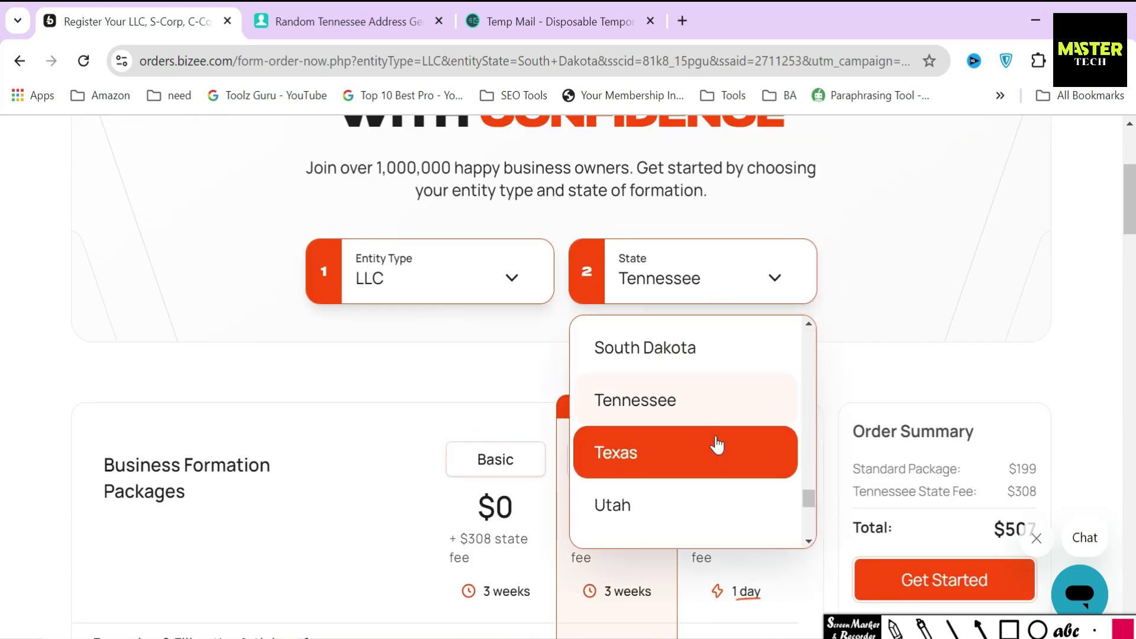
{"action": "scroll", "coordinate": [716, 445], "scroll_direction": "up", "scroll_amount": 20}
{"action": "left_click", "coordinate": [687, 436]}
{"action": "scroll", "coordinate": [495, 269], "scroll_direction": "down", "scroll_amount": 5}
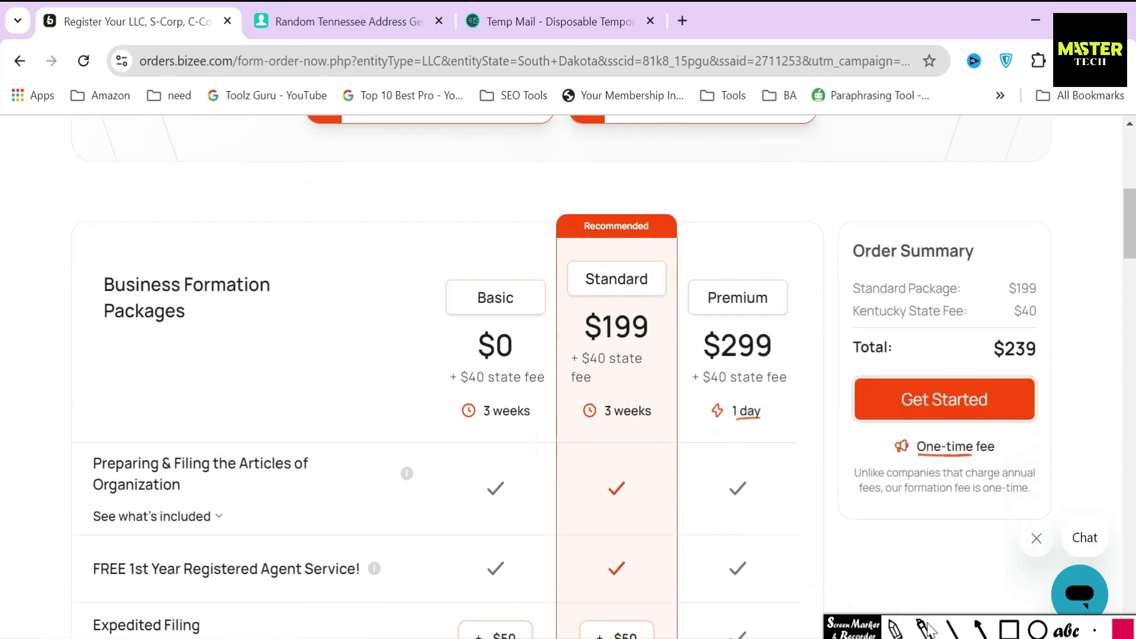
{"action": "left_click_drag", "start_coordinate": [442, 258], "coordinate": [562, 297]}
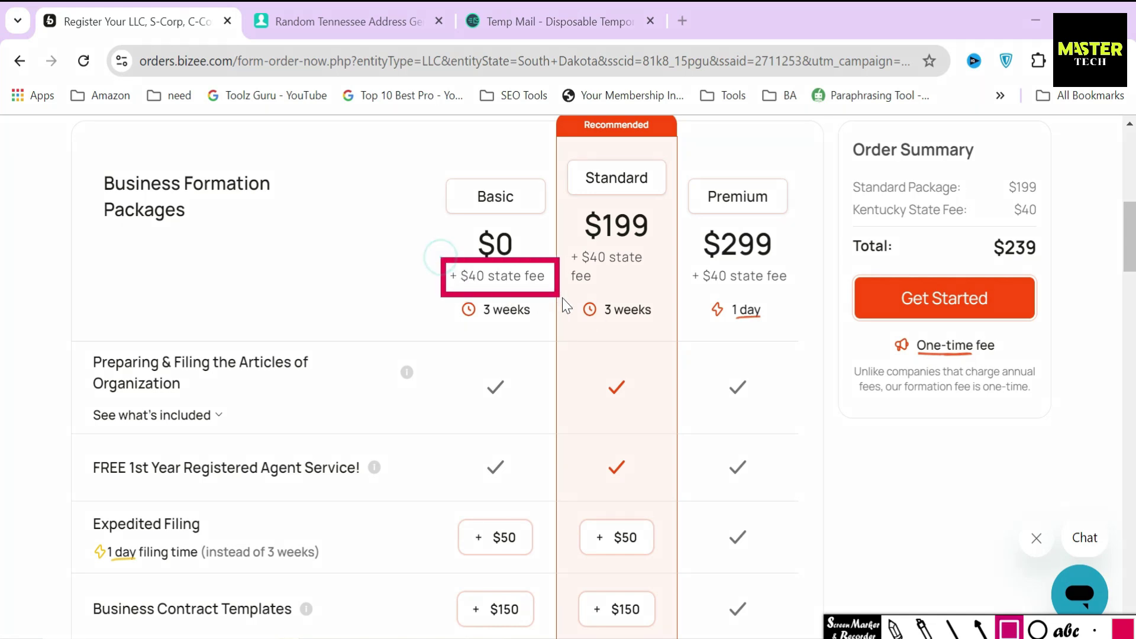
{"action": "mouse_move", "coordinate": [561, 246]}
{"action": "left_mouse_down"}
{"action": "mouse_move", "coordinate": [609, 290]}
{"action": "mouse_move", "coordinate": [794, 296]}
{"action": "left_mouse_up"}
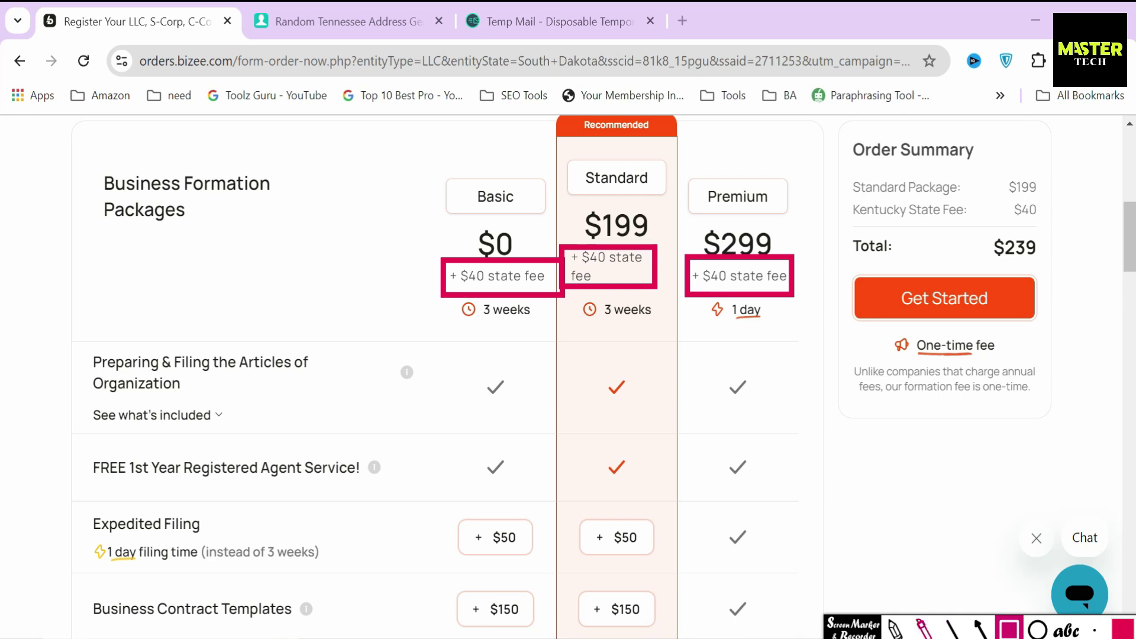
{"action": "left_click", "coordinate": [923, 635]}
{"action": "left_click", "coordinate": [858, 635]}
{"action": "scroll", "coordinate": [827, 485], "scroll_direction": "up", "scroll_amount": 3}
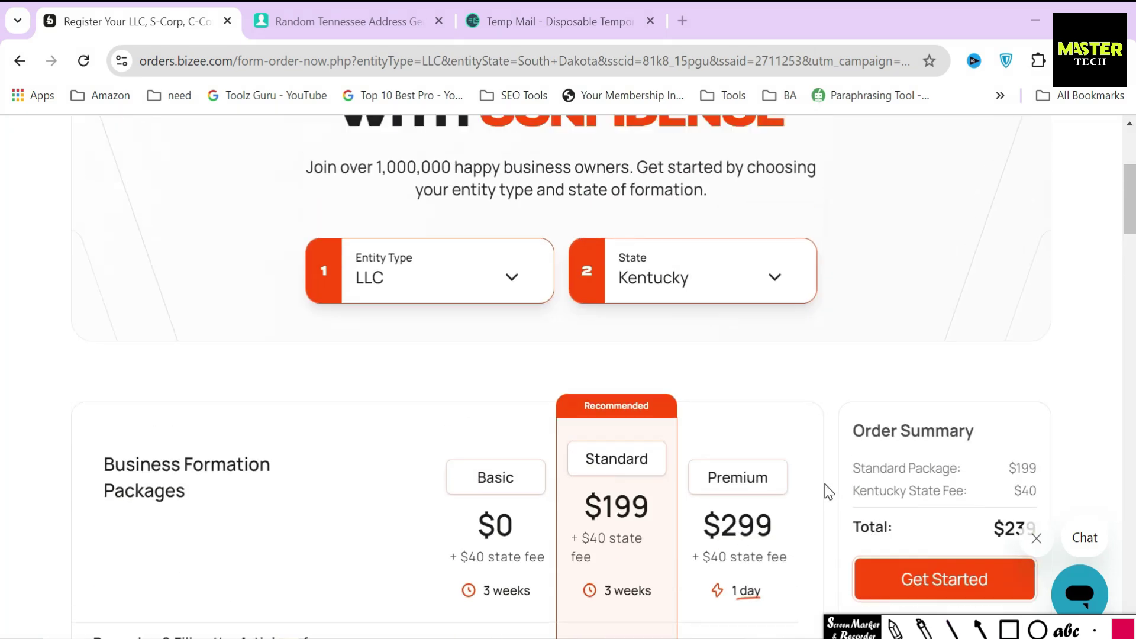
{"action": "left_click", "coordinate": [743, 286]}
{"action": "scroll", "coordinate": [807, 398], "scroll_direction": "down", "scroll_amount": 10}
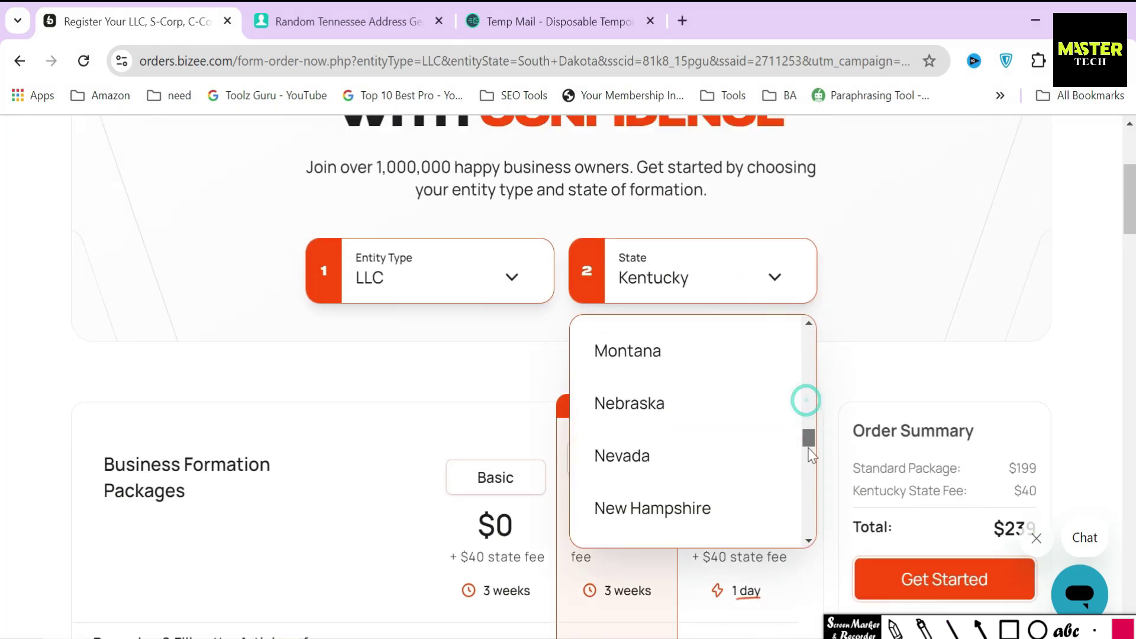
{"action": "scroll", "coordinate": [701, 458], "scroll_direction": "down", "scroll_amount": 7}
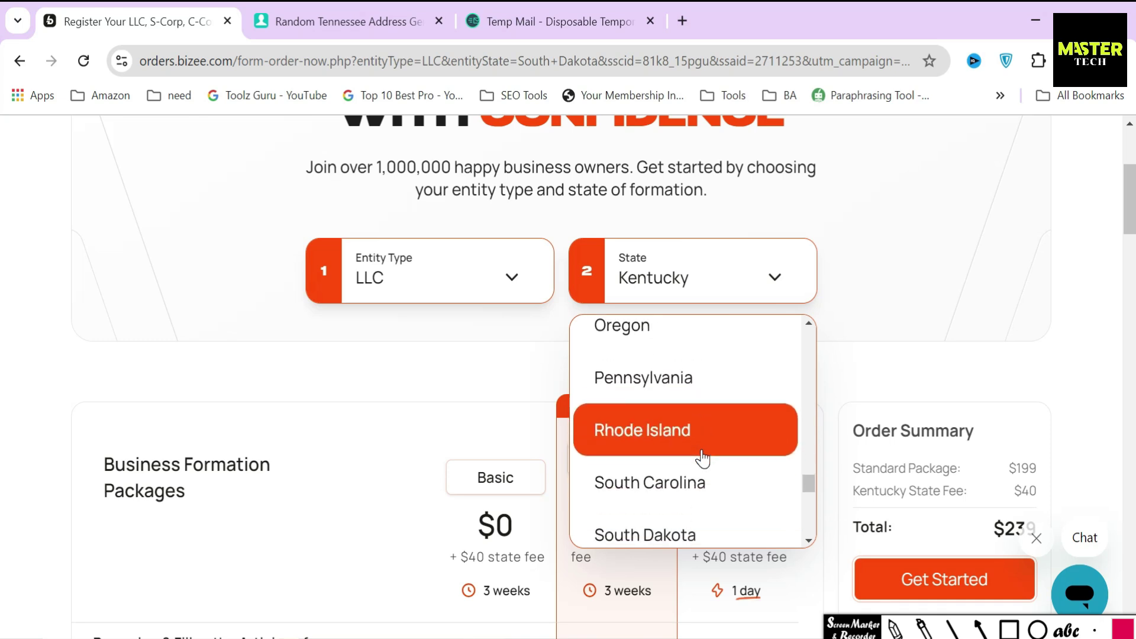
{"action": "left_click", "coordinate": [693, 483]}
{"action": "scroll", "coordinate": [692, 483], "scroll_direction": "down", "scroll_amount": 5}
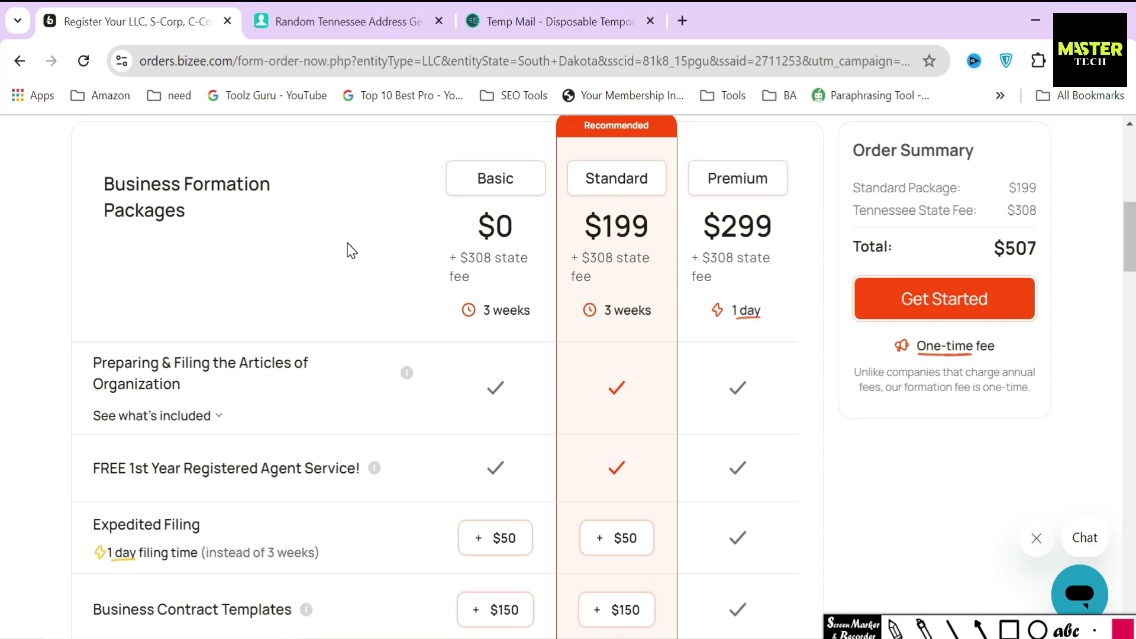
Compare the Basic, Standard and Premium packages, settling on the free Basic package
{"action": "left_click", "coordinate": [491, 232]}
{"action": "left_click", "coordinate": [606, 222]}
{"action": "left_click", "coordinate": [730, 223]}
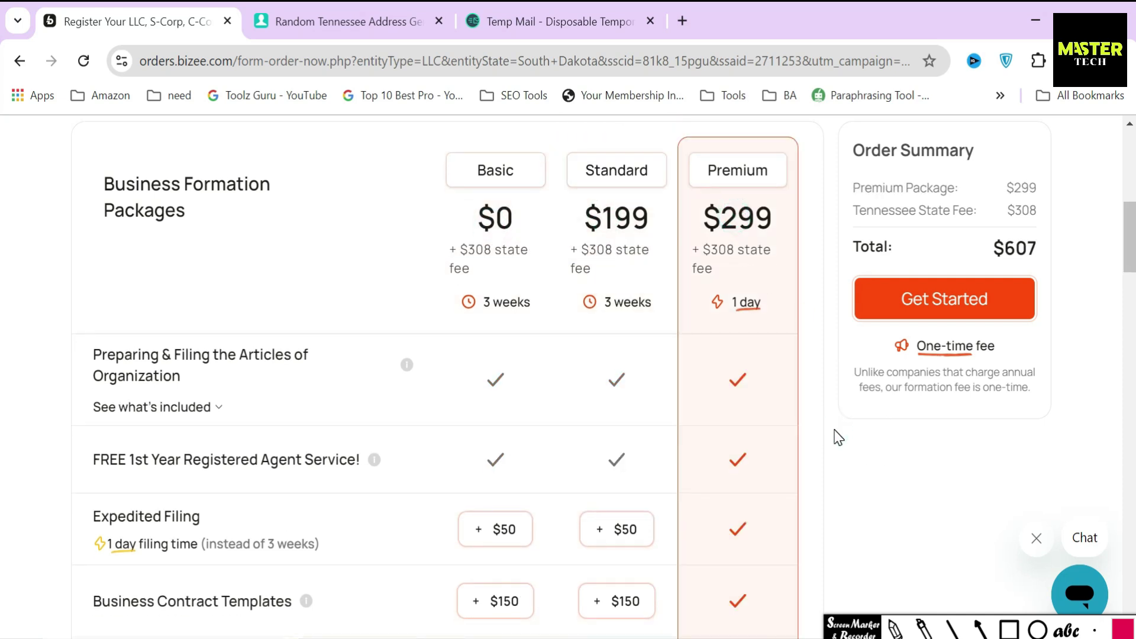
{"action": "left_click", "coordinate": [495, 218]}
Box Basic's $0 price, $308 state fee, Articles of Organization and free first-year registered agent rows
{"action": "left_click", "coordinate": [1015, 630]}
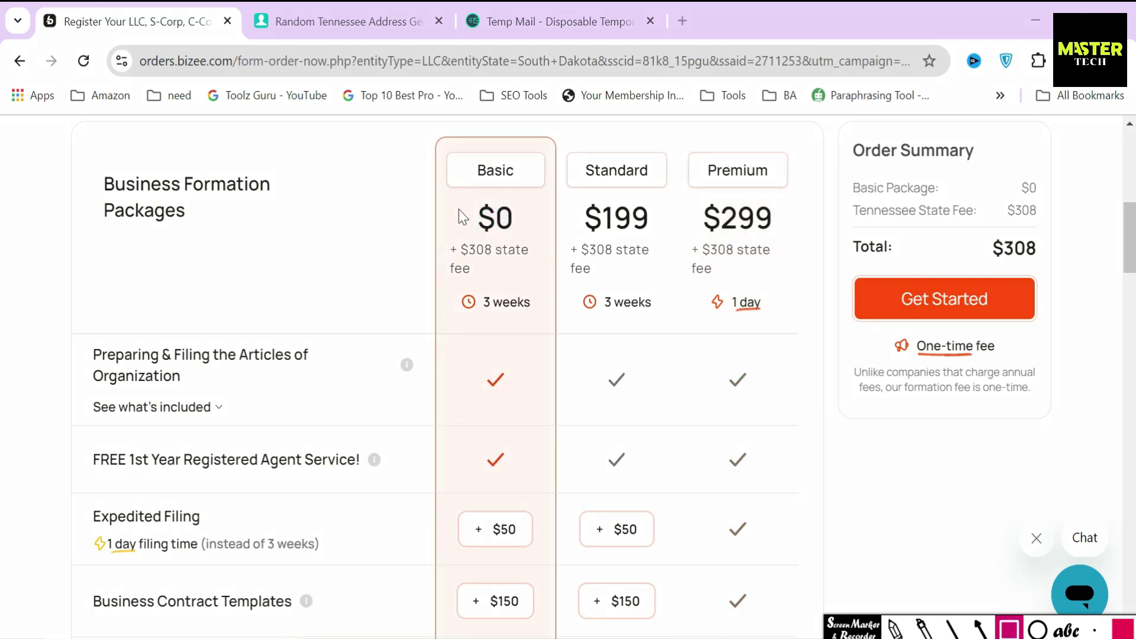
{"action": "mouse_move", "coordinate": [471, 235]}
{"action": "left_mouse_down"}
{"action": "mouse_move", "coordinate": [540, 236]}
{"action": "mouse_move", "coordinate": [529, 242]}
{"action": "left_mouse_up"}
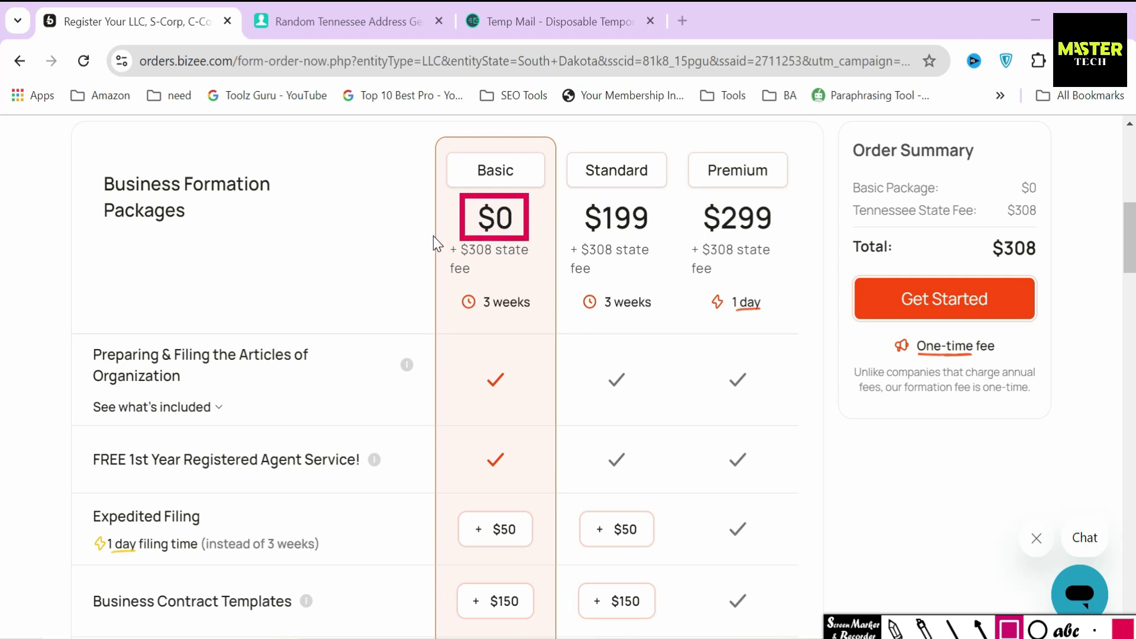
{"action": "mouse_move", "coordinate": [531, 296]}
{"action": "left_mouse_down"}
{"action": "mouse_move", "coordinate": [554, 293]}
{"action": "mouse_move", "coordinate": [545, 288]}
{"action": "left_mouse_up"}
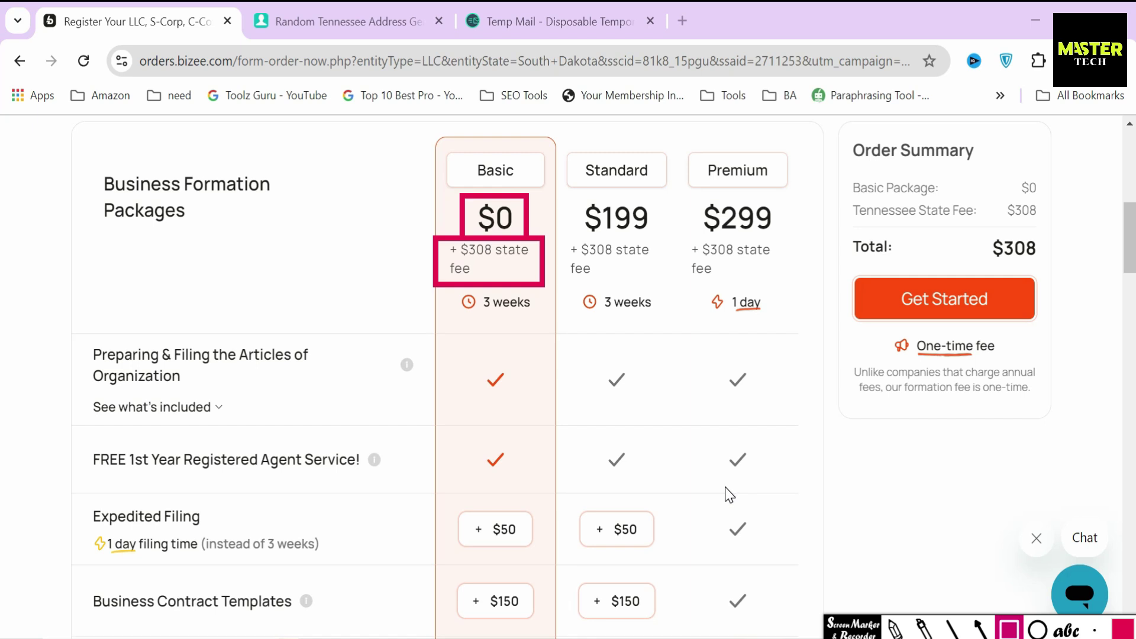
{"action": "mouse_move", "coordinate": [78, 335]}
{"action": "left_mouse_down"}
{"action": "mouse_move", "coordinate": [119, 395]}
{"action": "mouse_move", "coordinate": [323, 397]}
{"action": "left_mouse_up"}
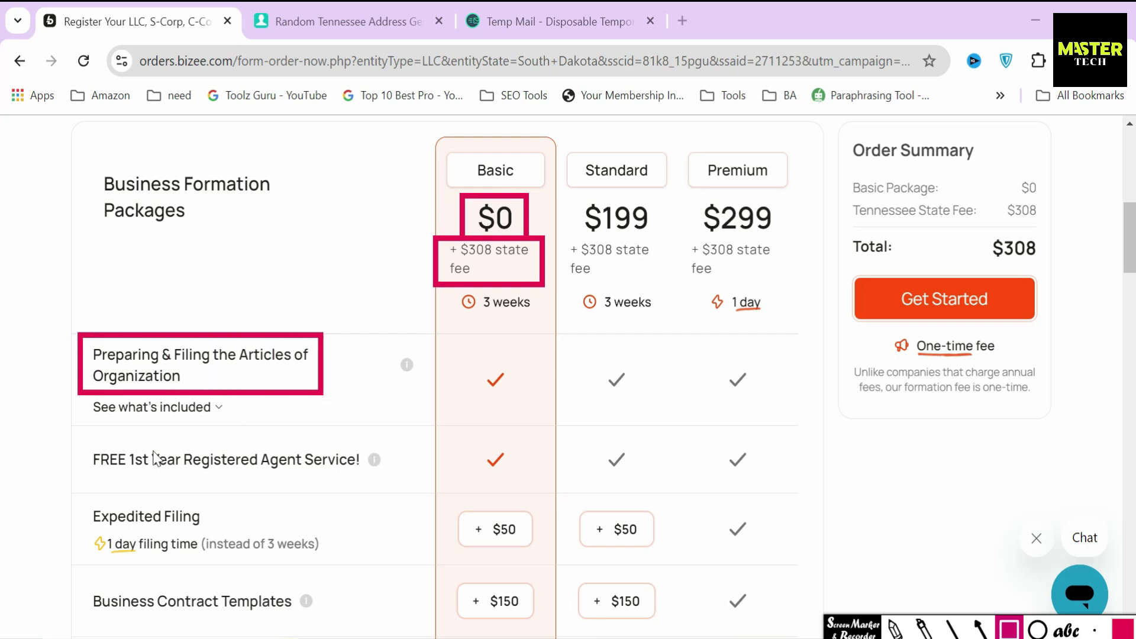
{"action": "mouse_move", "coordinate": [76, 435]}
{"action": "left_mouse_down"}
{"action": "mouse_move", "coordinate": [83, 500]}
{"action": "mouse_move", "coordinate": [409, 493]}
{"action": "mouse_move", "coordinate": [210, 505]}
{"action": "mouse_move", "coordinate": [375, 501]}
{"action": "left_mouse_up"}
{"action": "scroll", "coordinate": [413, 500], "scroll_direction": "down", "scroll_amount": 5}
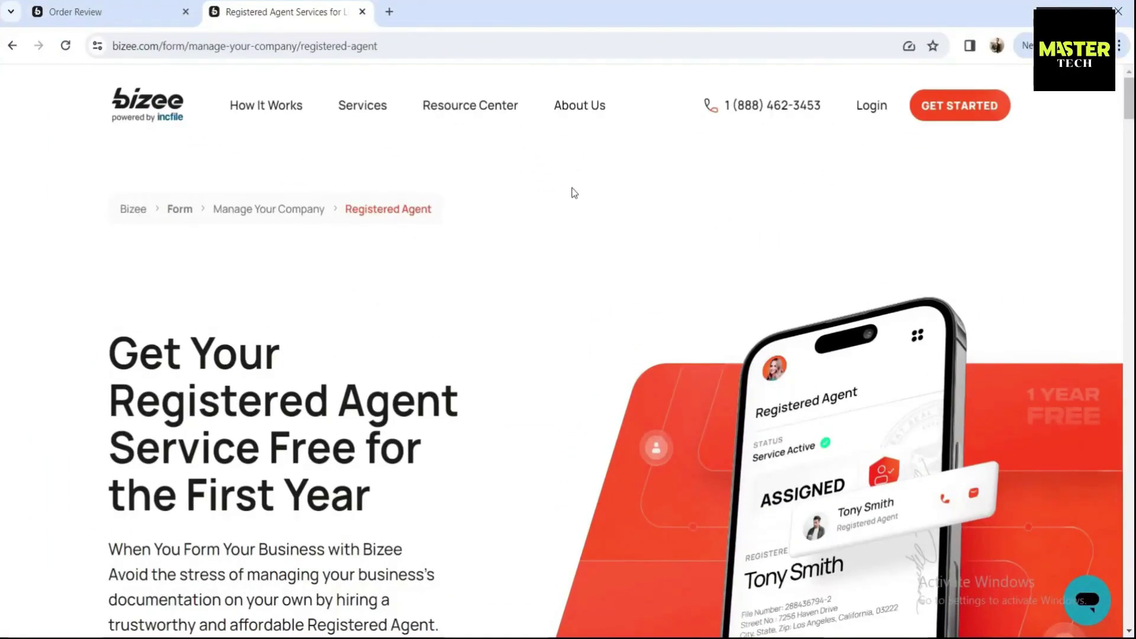
Open the Registered Agent page and highlight its heading and intro paragraph
{"action": "left_click", "coordinate": [107, 338]}
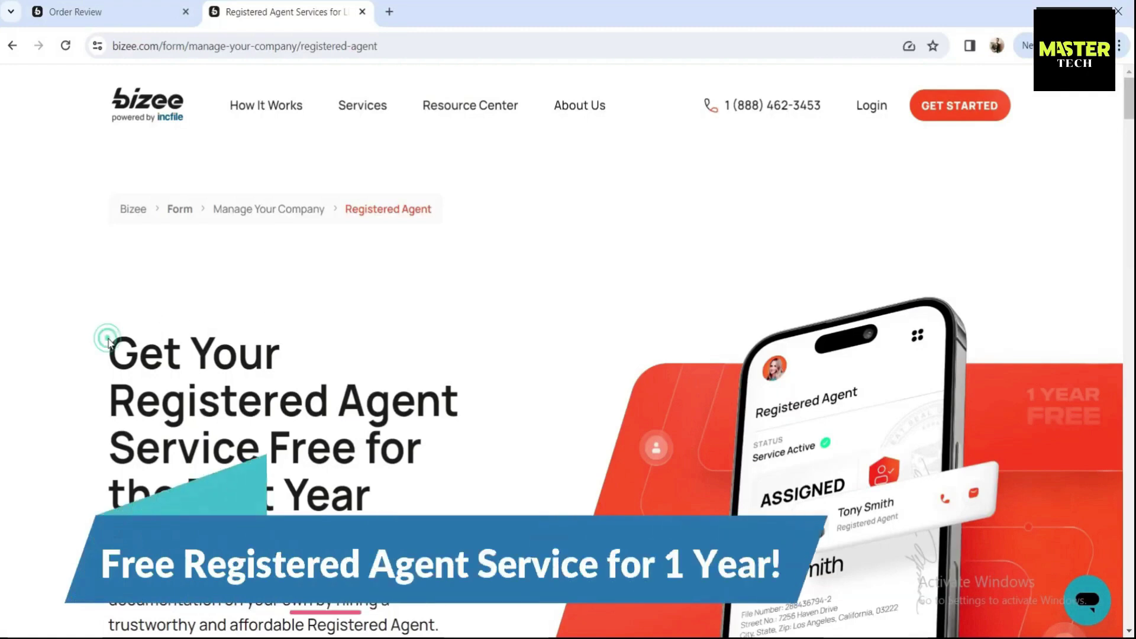
{"action": "scroll", "coordinate": [107, 338], "scroll_direction": "down", "scroll_amount": 3}
{"action": "left_click_drag", "start_coordinate": [109, 180], "coordinate": [430, 331]}
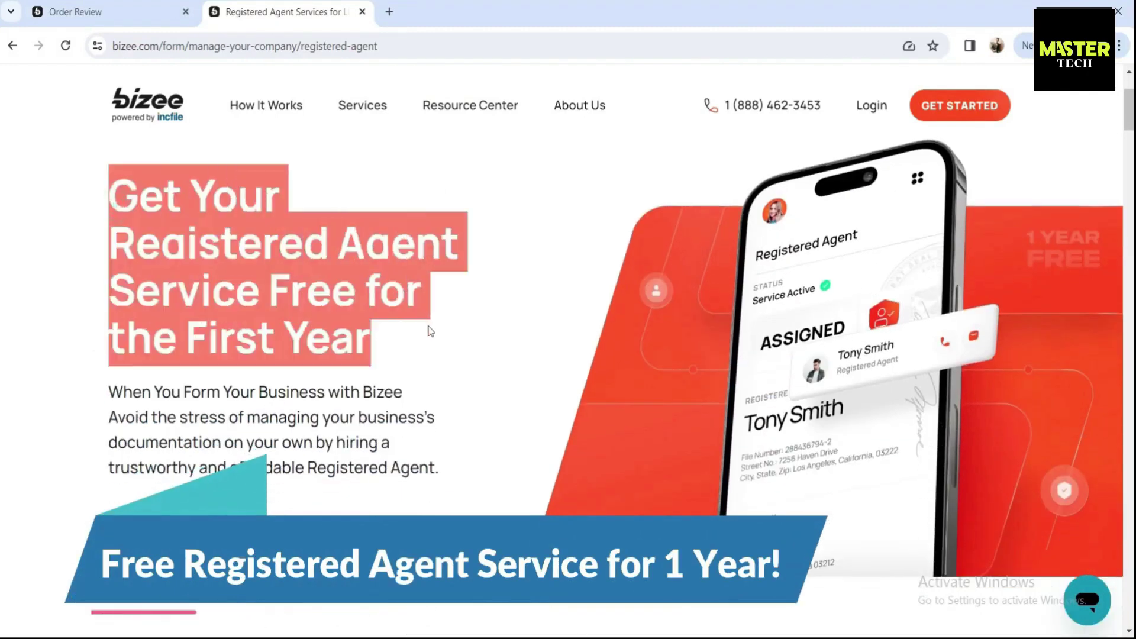
{"action": "left_click", "coordinate": [427, 326]}
{"action": "scroll", "coordinate": [426, 325], "scroll_direction": "down", "scroll_amount": 1}
{"action": "left_click_drag", "start_coordinate": [108, 314], "coordinate": [358, 462]}
{"action": "left_click", "coordinate": [329, 477]}
Highlight the 'Does My Business Need a Registered Agent?' heading and its answer 'Yes.'
{"action": "scroll", "coordinate": [319, 476], "scroll_direction": "down", "scroll_amount": 1}
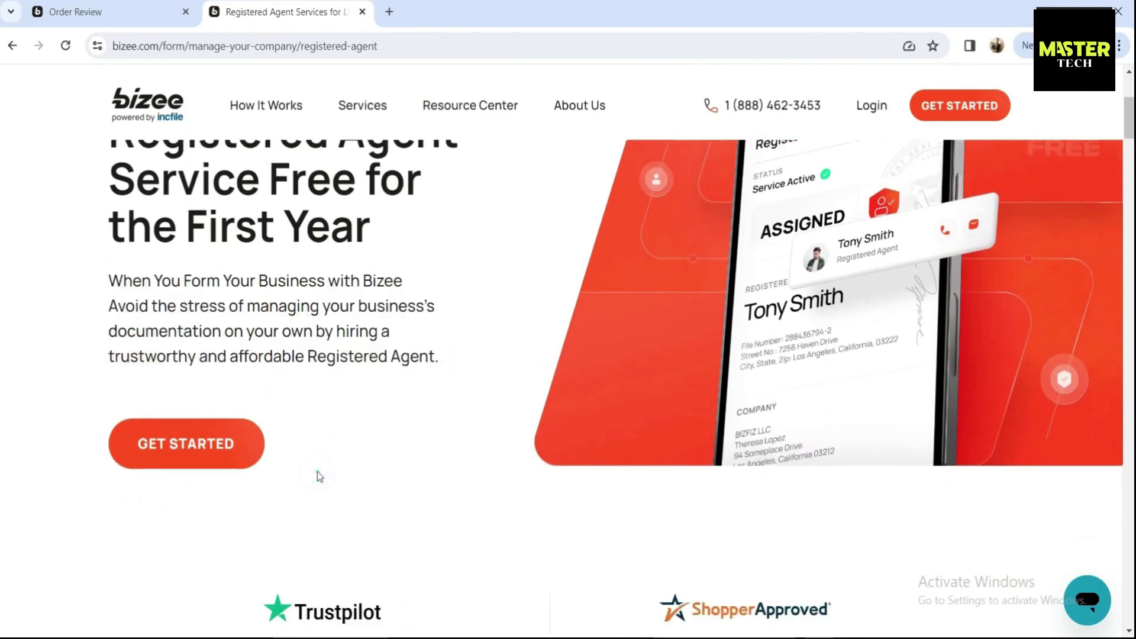
{"action": "scroll", "coordinate": [317, 471], "scroll_direction": "down", "scroll_amount": 8}
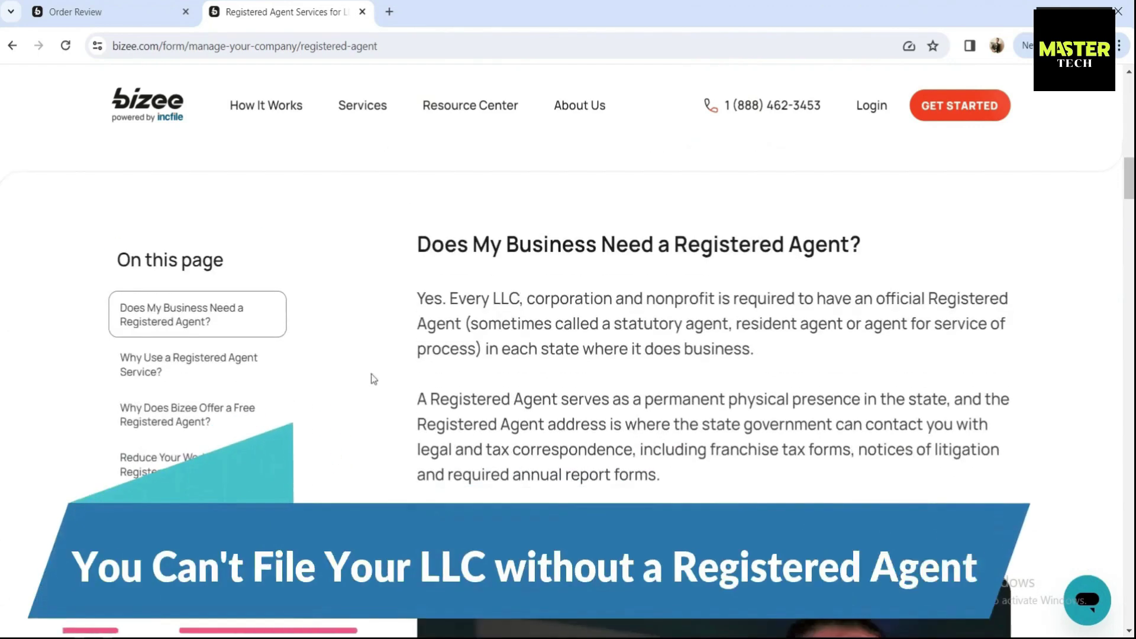
{"action": "left_click_drag", "start_coordinate": [415, 245], "coordinate": [862, 248]}
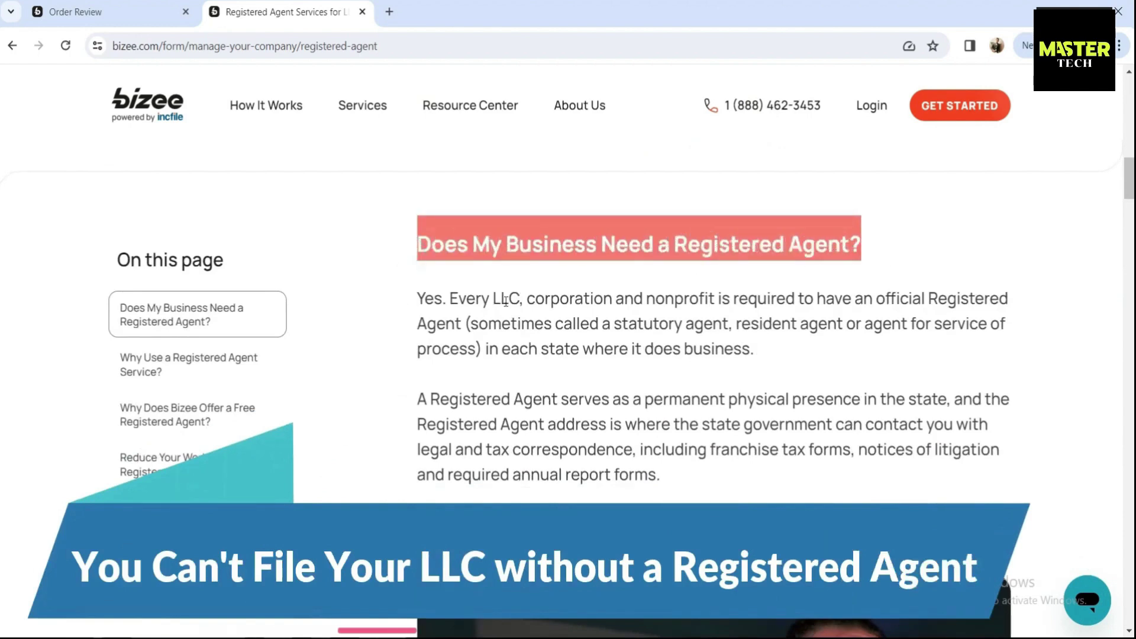
{"action": "left_click_drag", "start_coordinate": [416, 300], "coordinate": [449, 300]}
{"action": "left_click", "coordinate": [417, 303]}
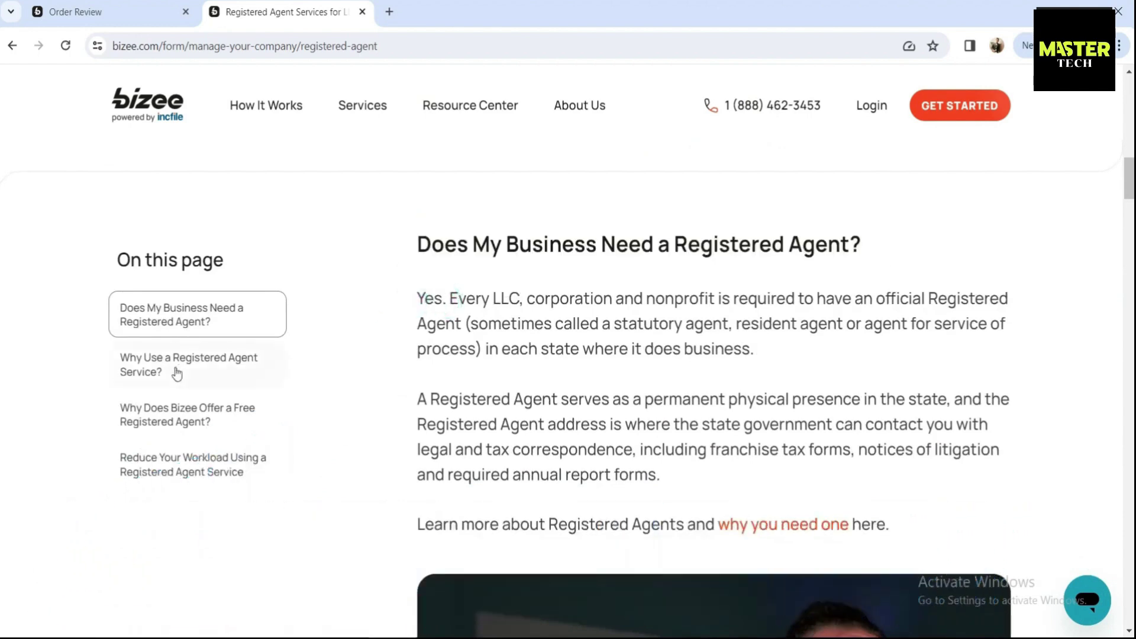
Jump through the Why Use, Why Free, and Reduce Your Workload sections, then reach the footer
{"action": "left_click", "coordinate": [176, 373]}
{"action": "left_click", "coordinate": [181, 410]}
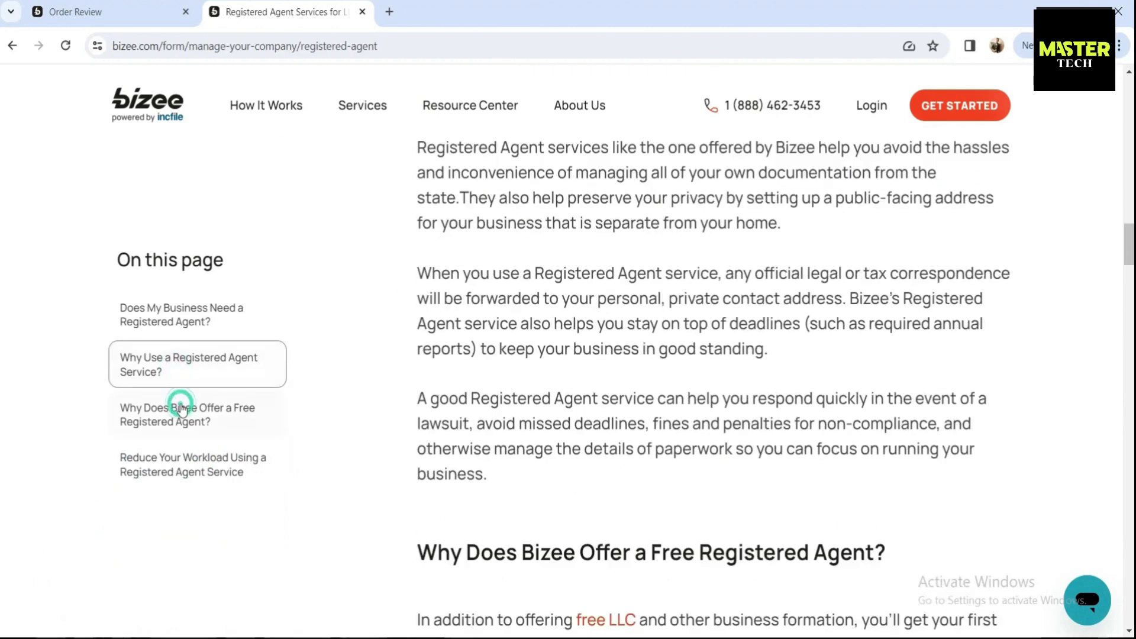
{"action": "left_click", "coordinate": [187, 451]}
{"action": "scroll", "coordinate": [422, 424], "scroll_direction": "down", "scroll_amount": 15}
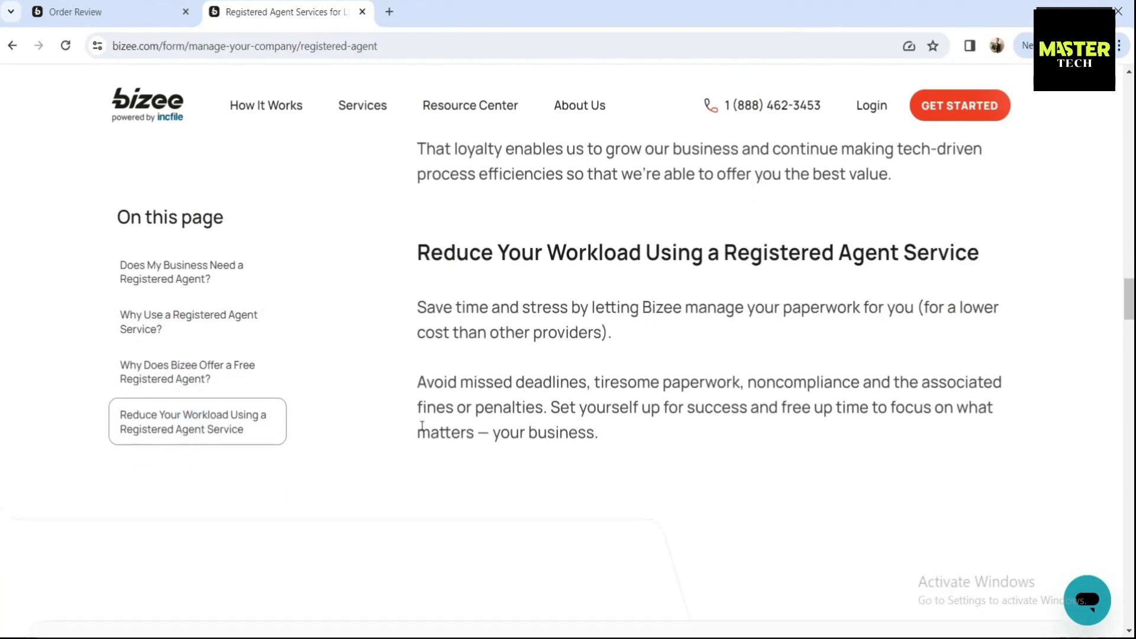
{"action": "scroll", "coordinate": [422, 426], "scroll_direction": "down", "scroll_amount": 15}
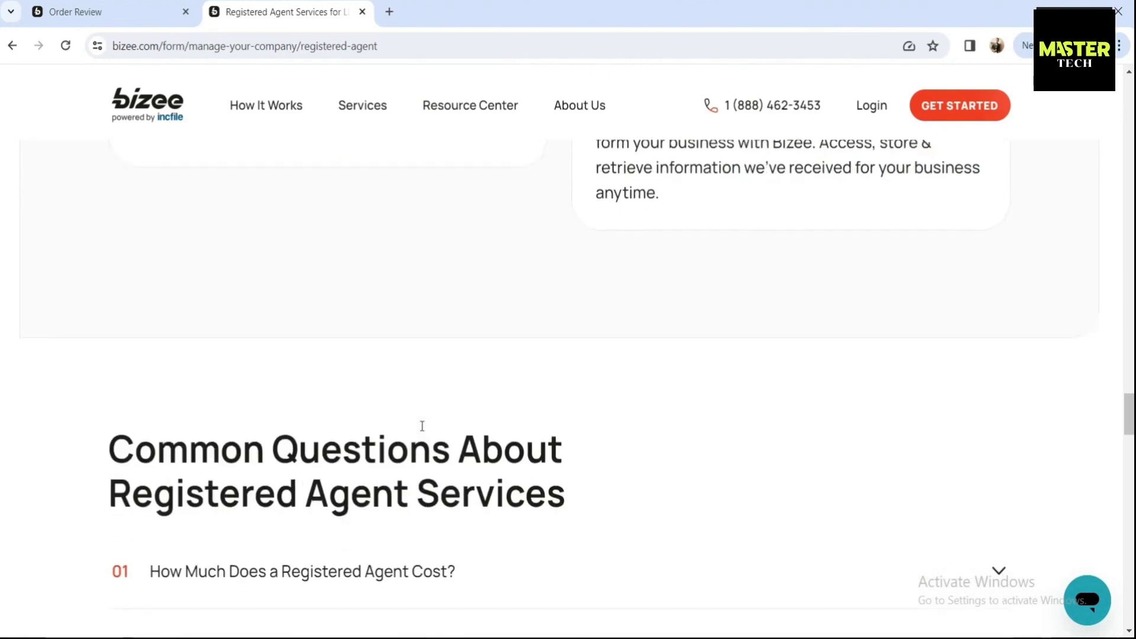
{"action": "scroll", "coordinate": [422, 426], "scroll_direction": "down", "scroll_amount": 15}
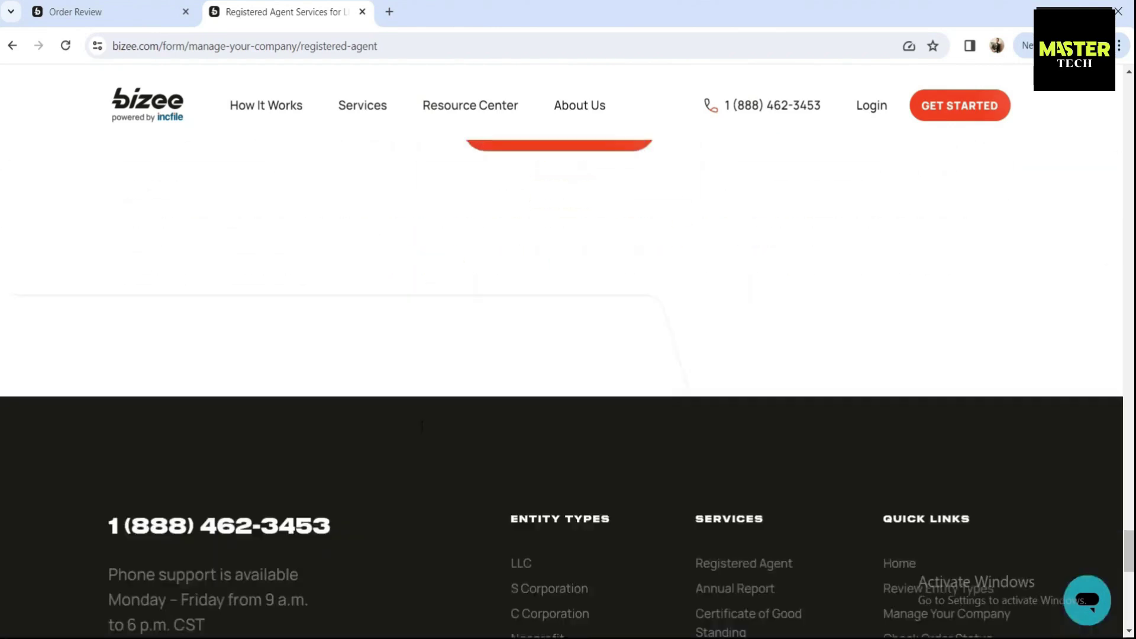
{"action": "left_click_drag", "start_coordinate": [1129, 603], "coordinate": [1129, 98]}
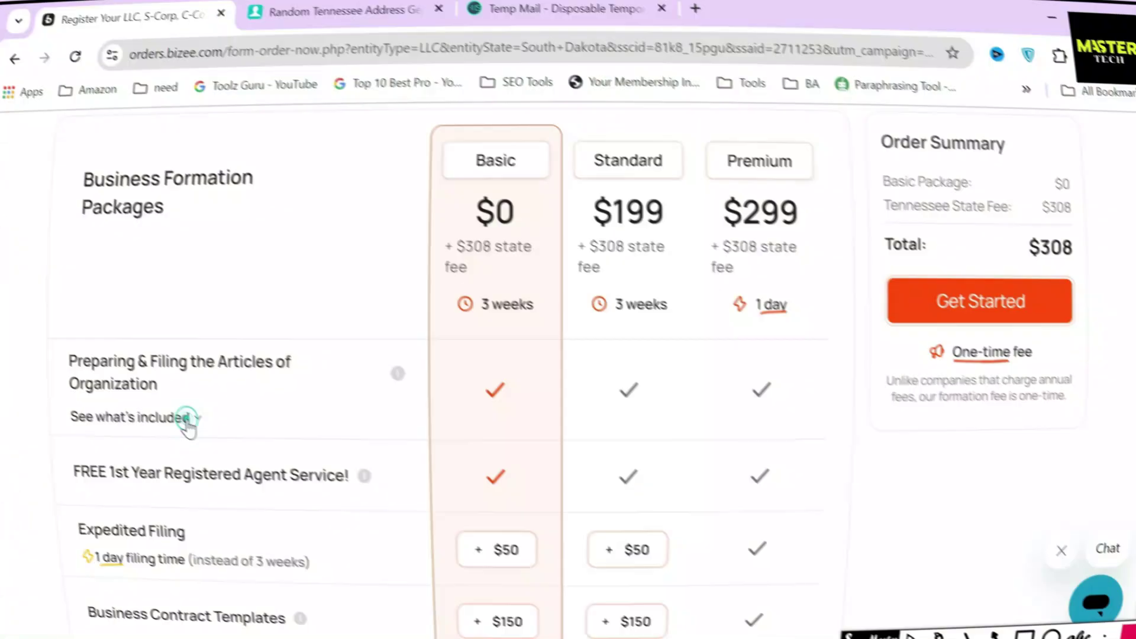
Expand what filing includes and box the Unlimited Name Searches item
{"action": "left_click", "coordinate": [183, 422]}
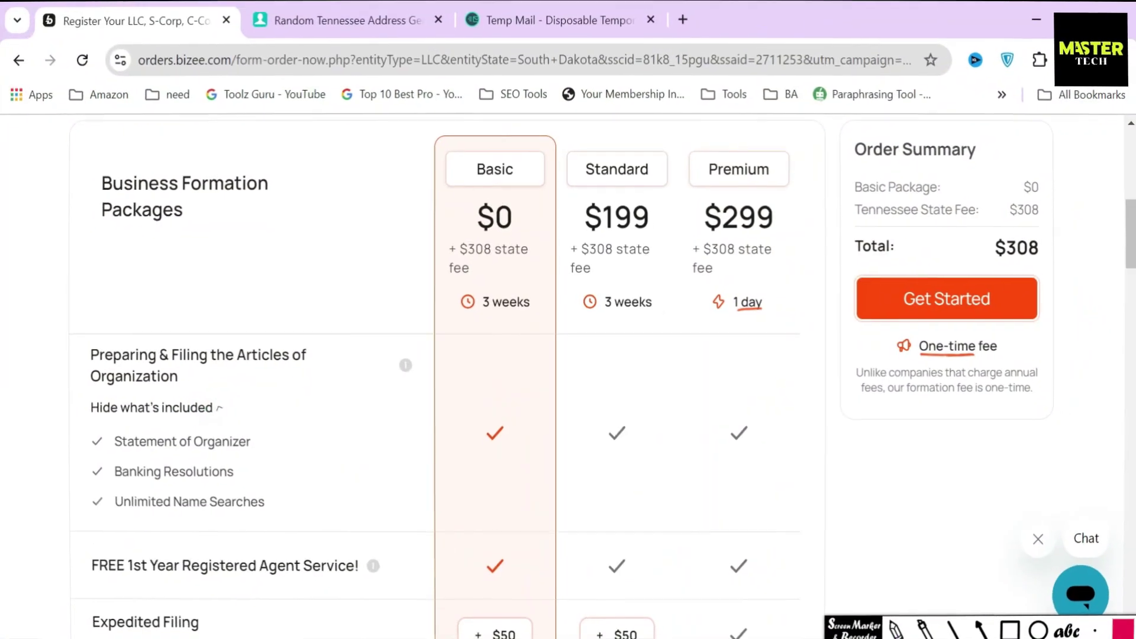
{"action": "left_click", "coordinate": [1010, 630]}
{"action": "mouse_move", "coordinate": [82, 485]}
{"action": "left_mouse_down"}
{"action": "mouse_move", "coordinate": [122, 541]}
{"action": "mouse_move", "coordinate": [309, 526]}
{"action": "left_mouse_up"}
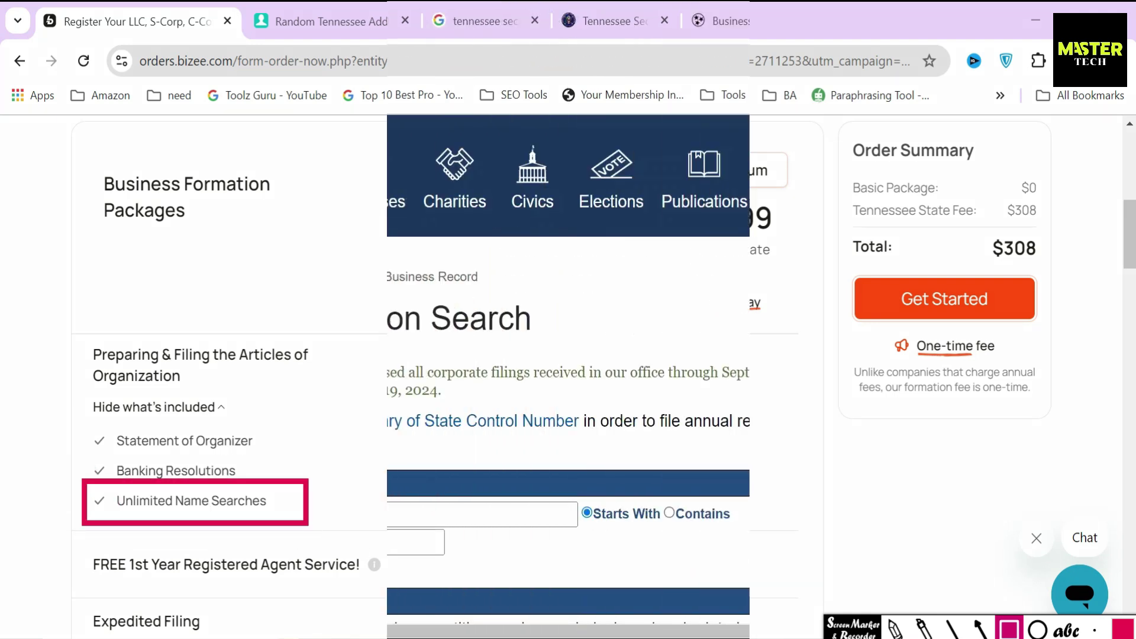
Box the Tennessee Secretary of State logo and Business Information Search heading, arrowing to the form
{"action": "mouse_move", "coordinate": [142, 125]}
{"action": "left_mouse_down"}
{"action": "mouse_move", "coordinate": [346, 257]}
{"action": "mouse_move", "coordinate": [324, 258]}
{"action": "left_mouse_up"}
{"action": "mouse_move", "coordinate": [108, 286]}
{"action": "left_mouse_down"}
{"action": "mouse_move", "coordinate": [233, 350]}
{"action": "mouse_move", "coordinate": [555, 353]}
{"action": "left_mouse_up"}
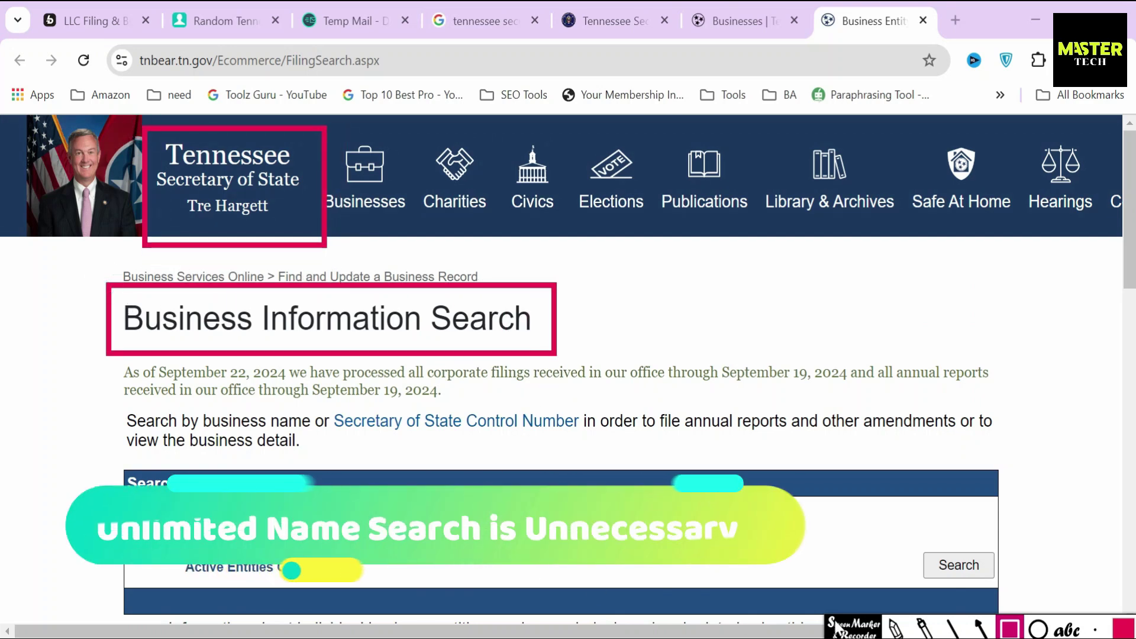
{"action": "left_click", "coordinate": [980, 629]}
{"action": "left_click_drag", "start_coordinate": [227, 355], "coordinate": [319, 502]}
Run the Real Estate business name search and scroll through the results
{"action": "left_click", "coordinate": [471, 516]}
{"action": "left_click", "coordinate": [500, 422]}
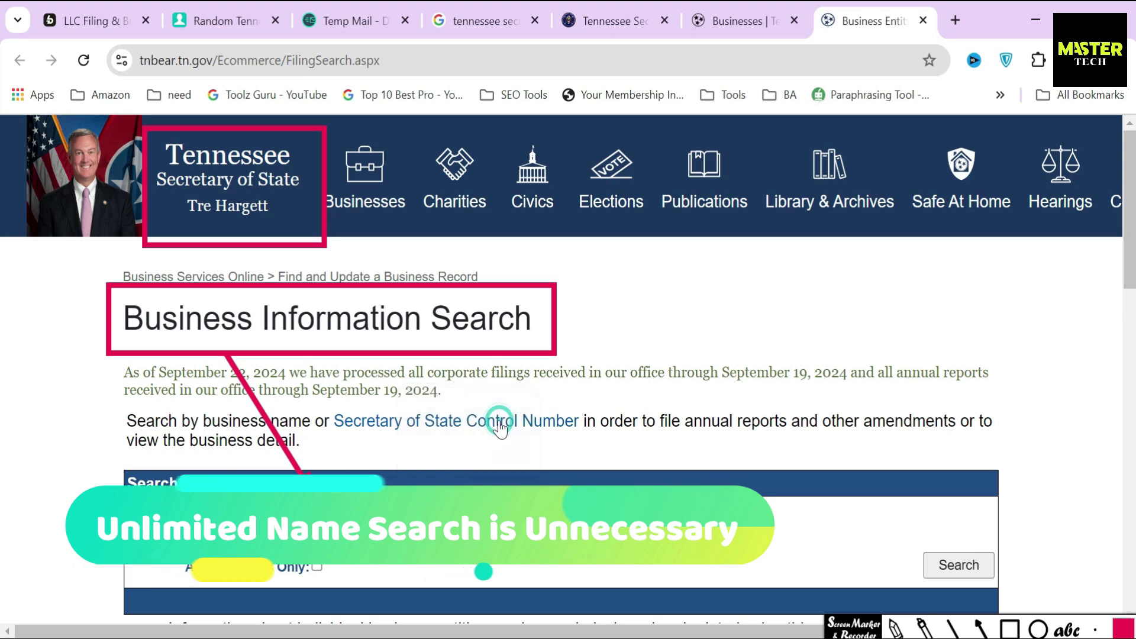
{"action": "scroll", "coordinate": [108, 178], "scroll_direction": "down", "scroll_amount": 9}
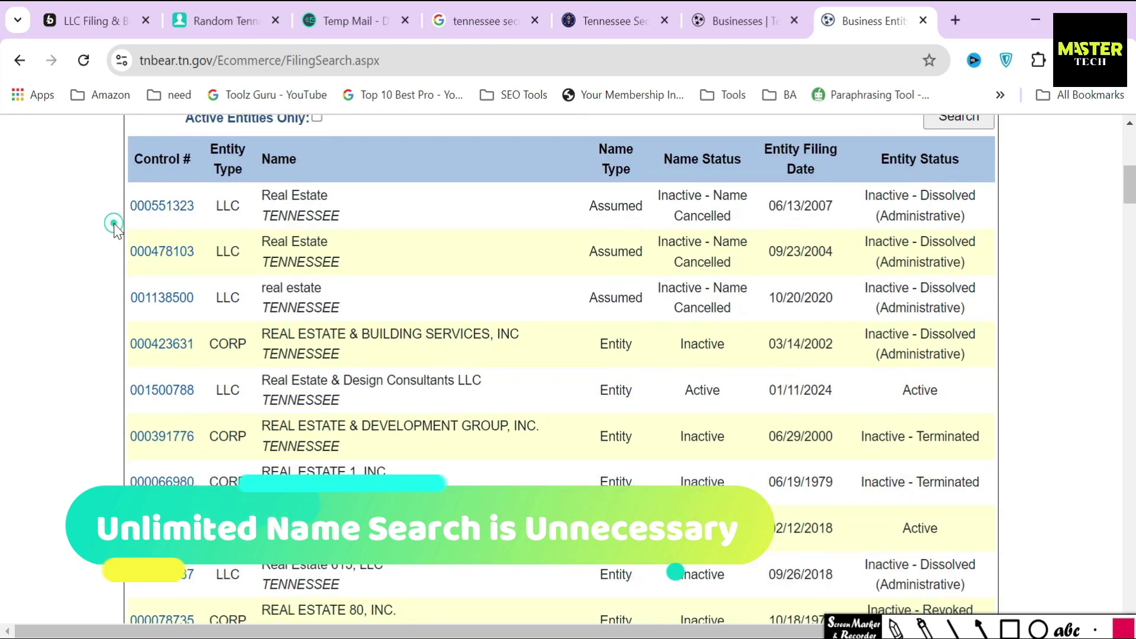
{"action": "scroll", "coordinate": [114, 227], "scroll_direction": "down", "scroll_amount": 20}
{"action": "scroll", "coordinate": [114, 229], "scroll_direction": "down", "scroll_amount": 15}
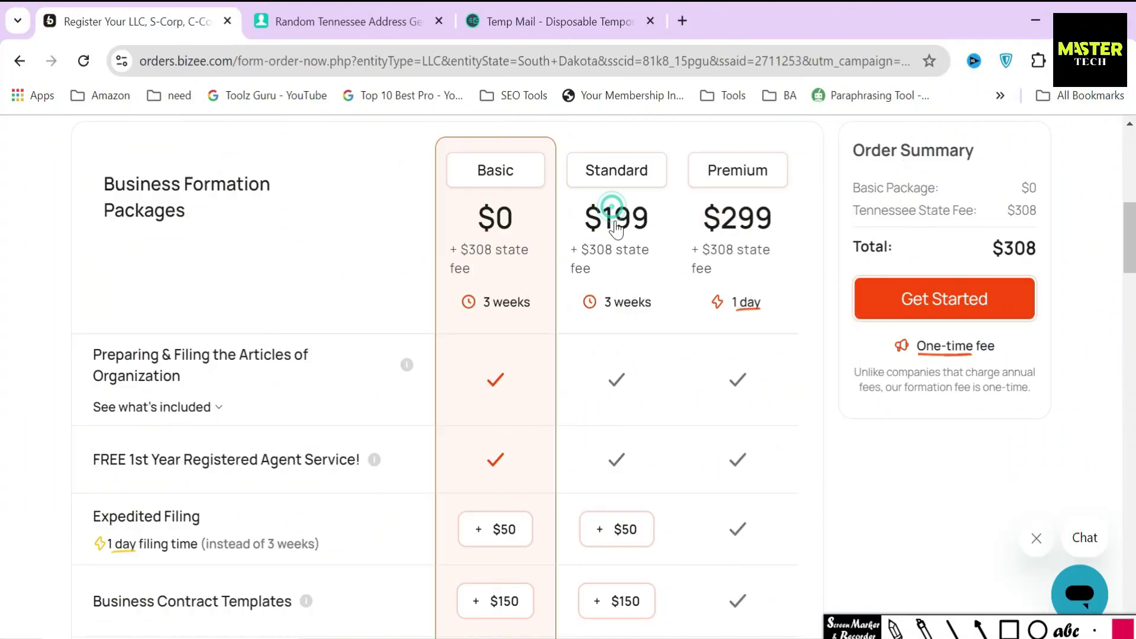
{"action": "left_click", "coordinate": [616, 225]}
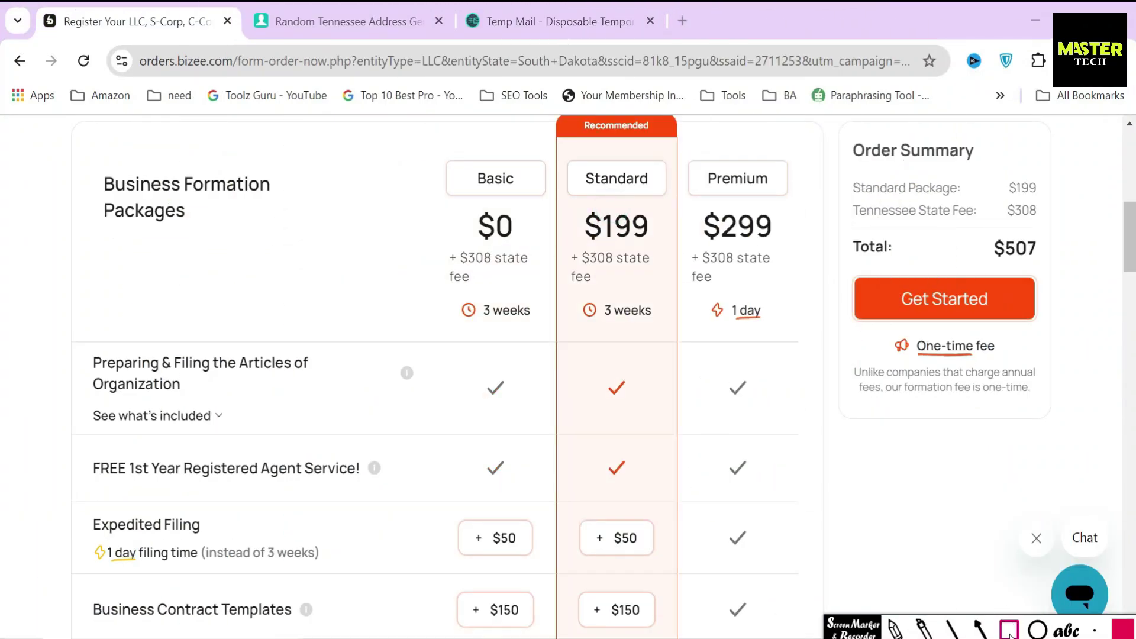
{"action": "left_click_drag", "start_coordinate": [648, 260], "coordinate": [662, 254]}
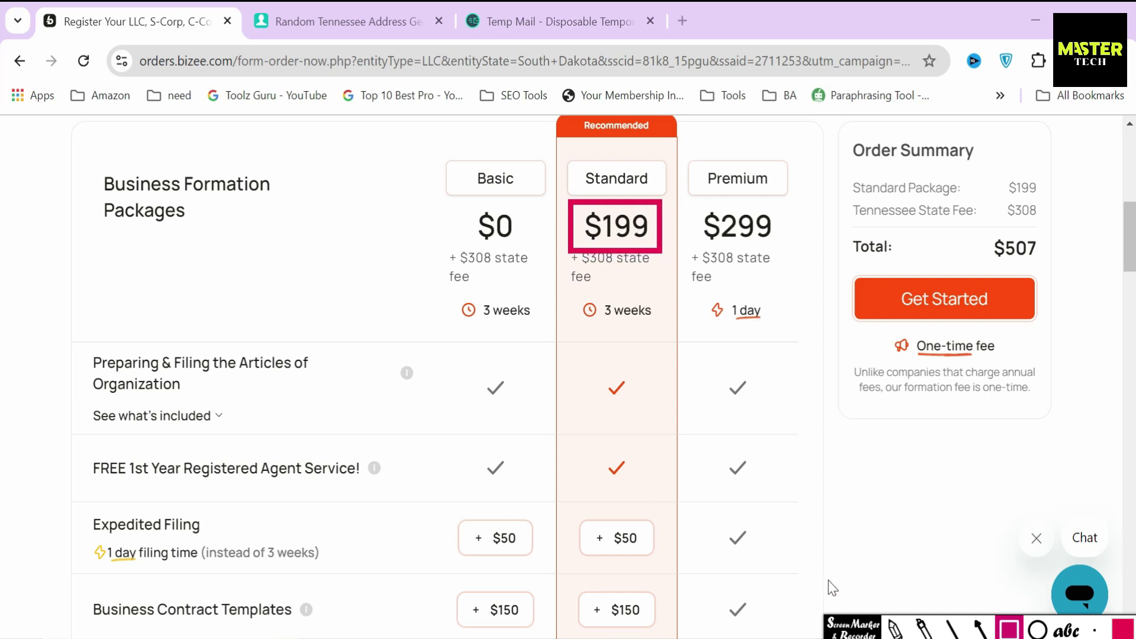
{"action": "left_click", "coordinate": [884, 632]}
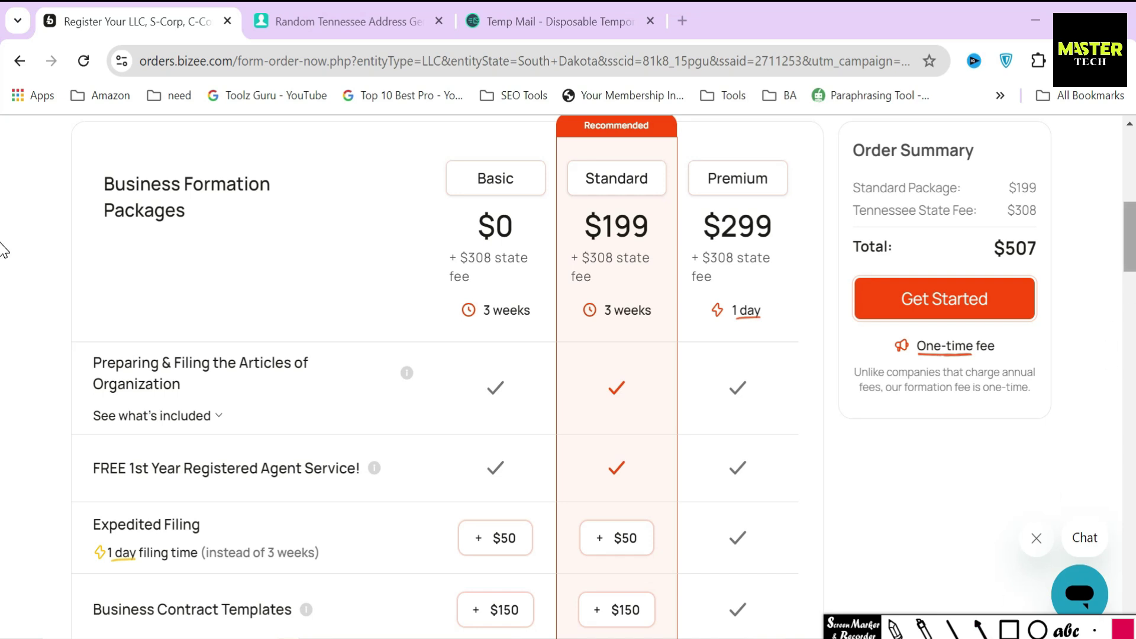
{"action": "scroll", "coordinate": [5, 260], "scroll_direction": "down", "scroll_amount": 5}
{"action": "scroll", "coordinate": [5, 294], "scroll_direction": "up", "scroll_amount": 1}
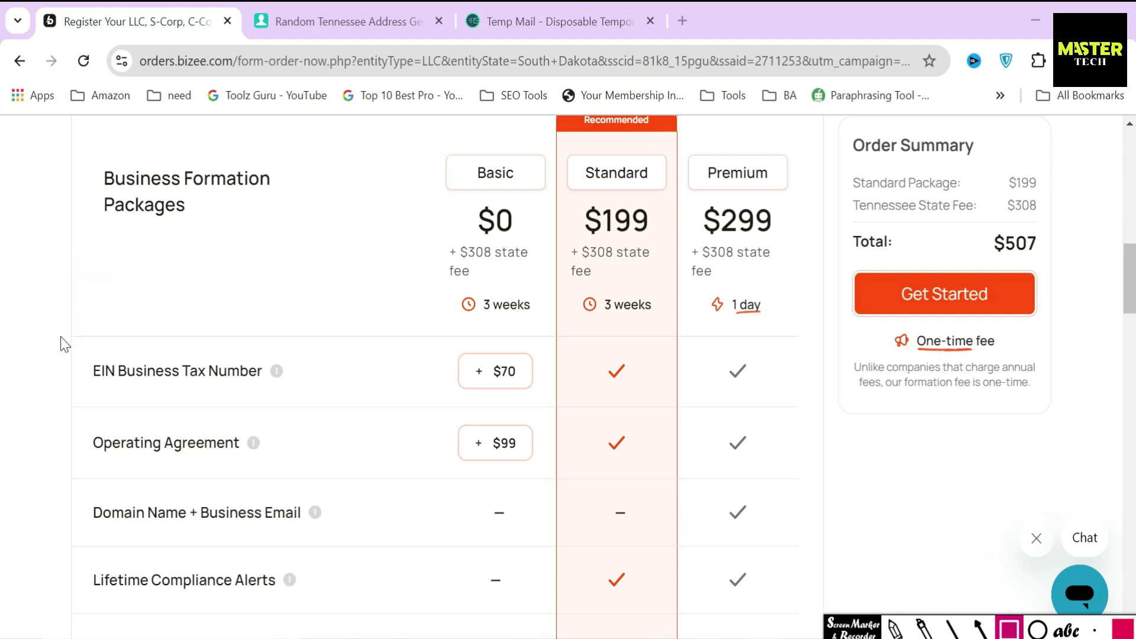
{"action": "mouse_move", "coordinate": [79, 350]}
{"action": "left_mouse_down"}
{"action": "mouse_move", "coordinate": [231, 396]}
{"action": "mouse_move", "coordinate": [281, 394]}
{"action": "left_mouse_up"}
{"action": "mouse_move", "coordinate": [82, 414]}
{"action": "left_mouse_down"}
{"action": "mouse_move", "coordinate": [190, 471]}
{"action": "mouse_move", "coordinate": [258, 477]}
{"action": "left_mouse_up"}
{"action": "left_click_drag", "start_coordinate": [122, 604], "coordinate": [317, 616]}
{"action": "scroll", "coordinate": [177, 473], "scroll_direction": "down", "scroll_amount": 5}
{"action": "mouse_move", "coordinate": [84, 387]}
{"action": "left_mouse_down"}
{"action": "mouse_move", "coordinate": [99, 424]}
{"action": "mouse_move", "coordinate": [345, 443]}
{"action": "left_mouse_up"}
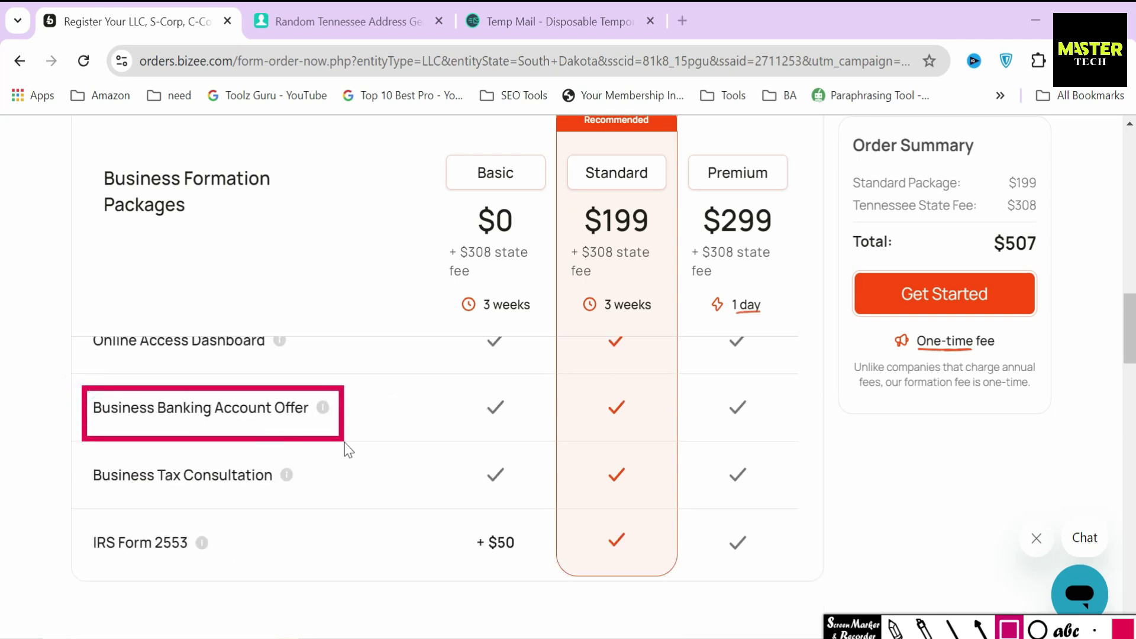
{"action": "left_click_drag", "start_coordinate": [87, 488], "coordinate": [277, 502]}
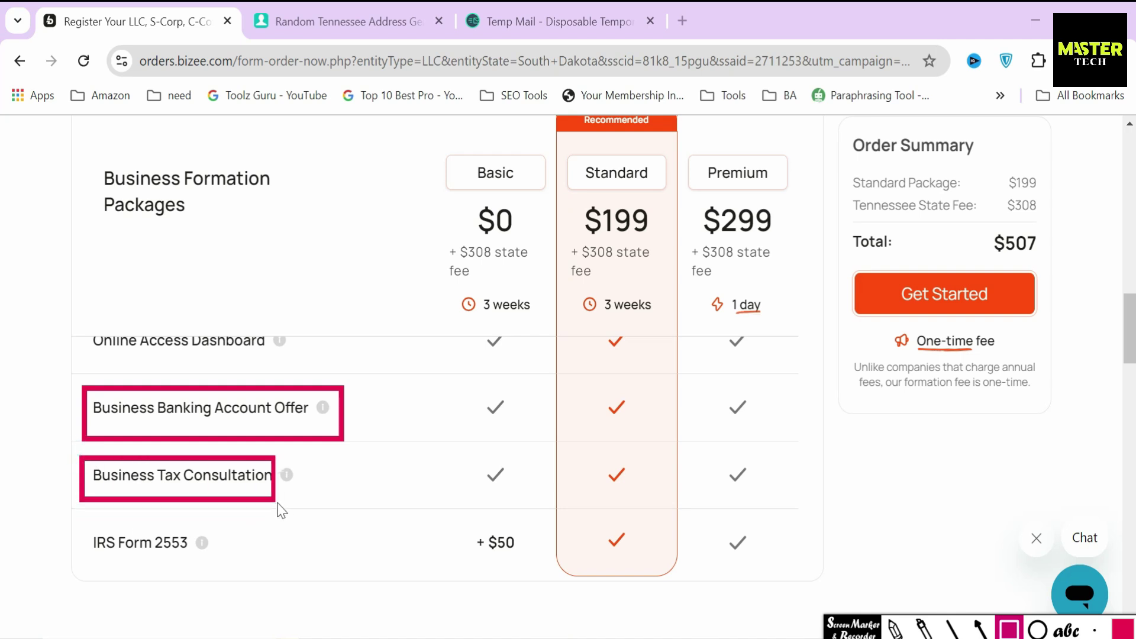
{"action": "left_click_drag", "start_coordinate": [67, 520], "coordinate": [221, 568]}
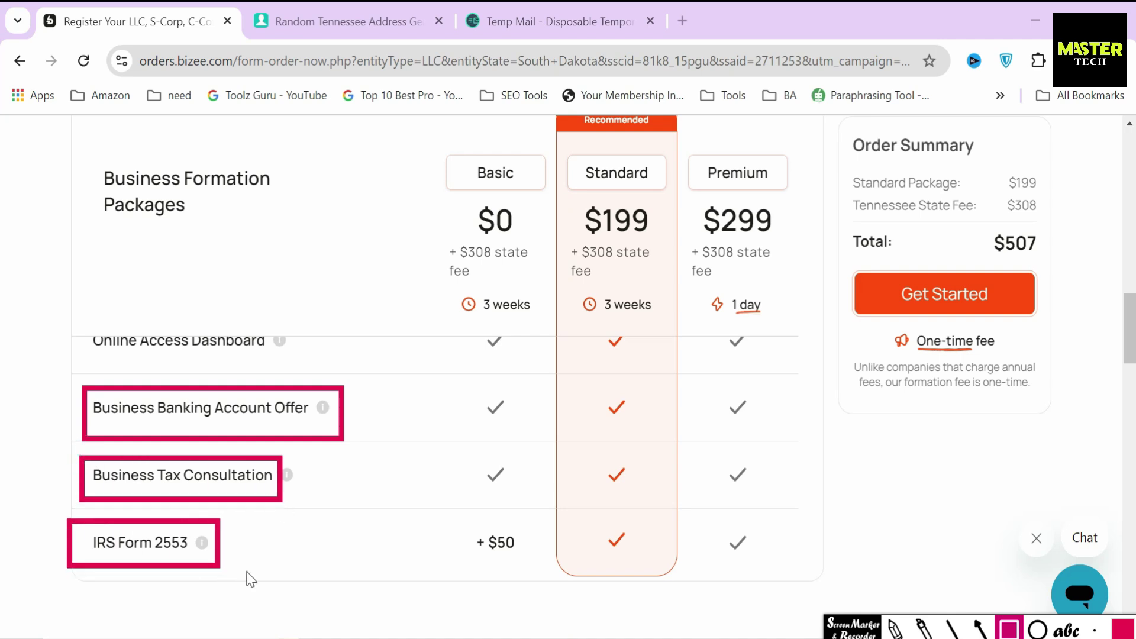
{"action": "left_click", "coordinate": [981, 638]}
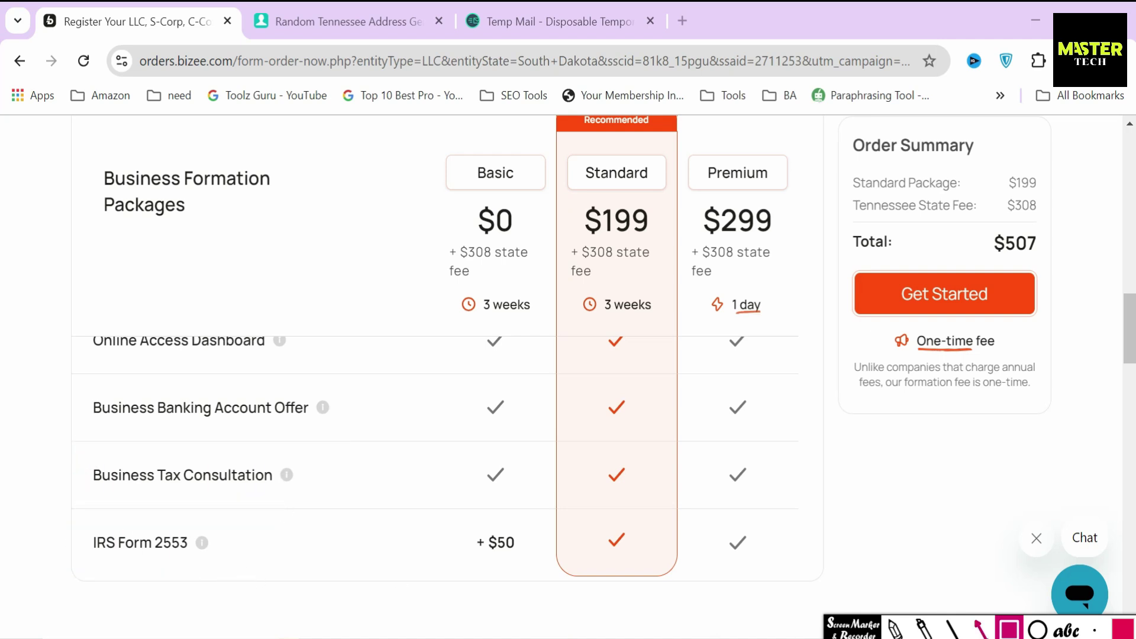
{"action": "left_click_drag", "start_coordinate": [90, 522], "coordinate": [320, 522]}
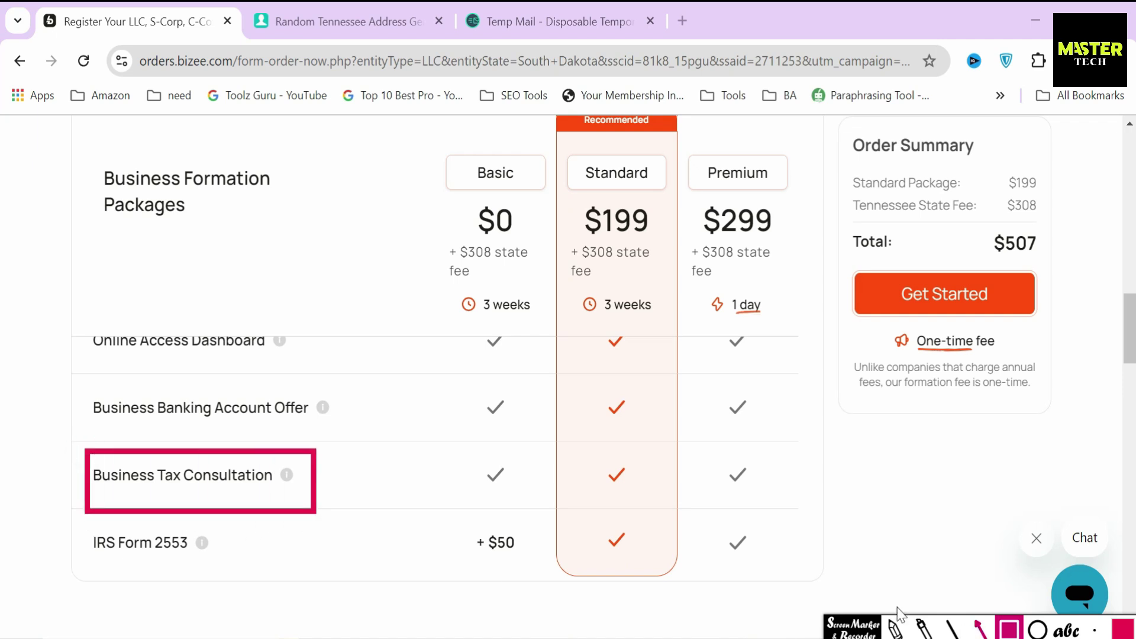
{"action": "left_click", "coordinate": [981, 628]}
{"action": "left_click_drag", "start_coordinate": [386, 490], "coordinate": [295, 490]}
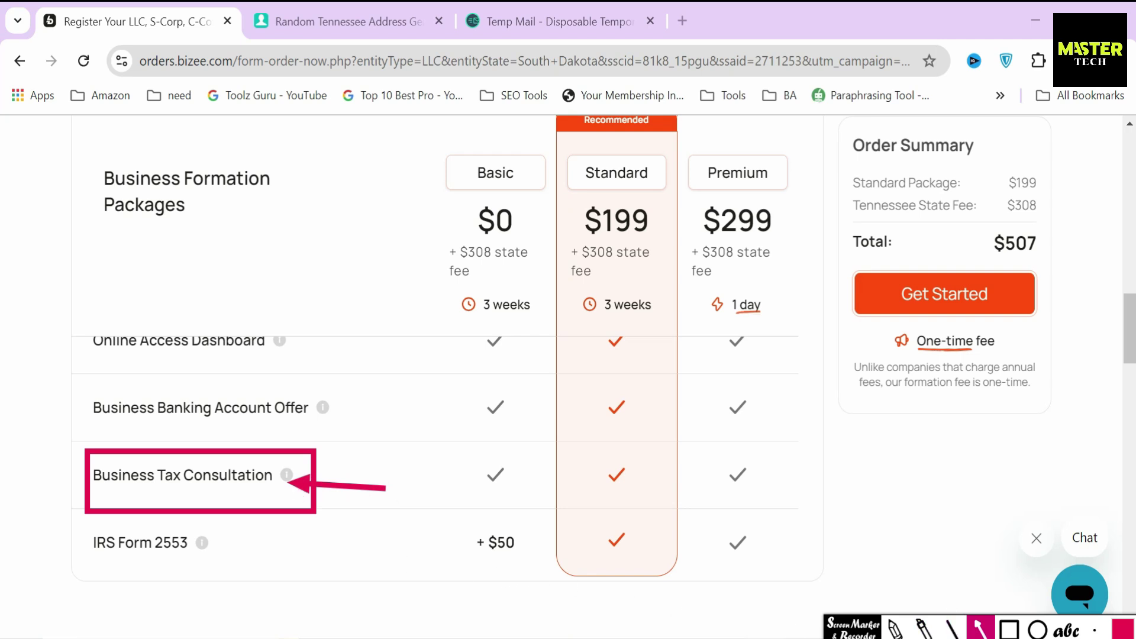
{"action": "key", "text": "Escape"}
{"action": "scroll", "coordinate": [557, 568], "scroll_direction": "up", "scroll_amount": 15}
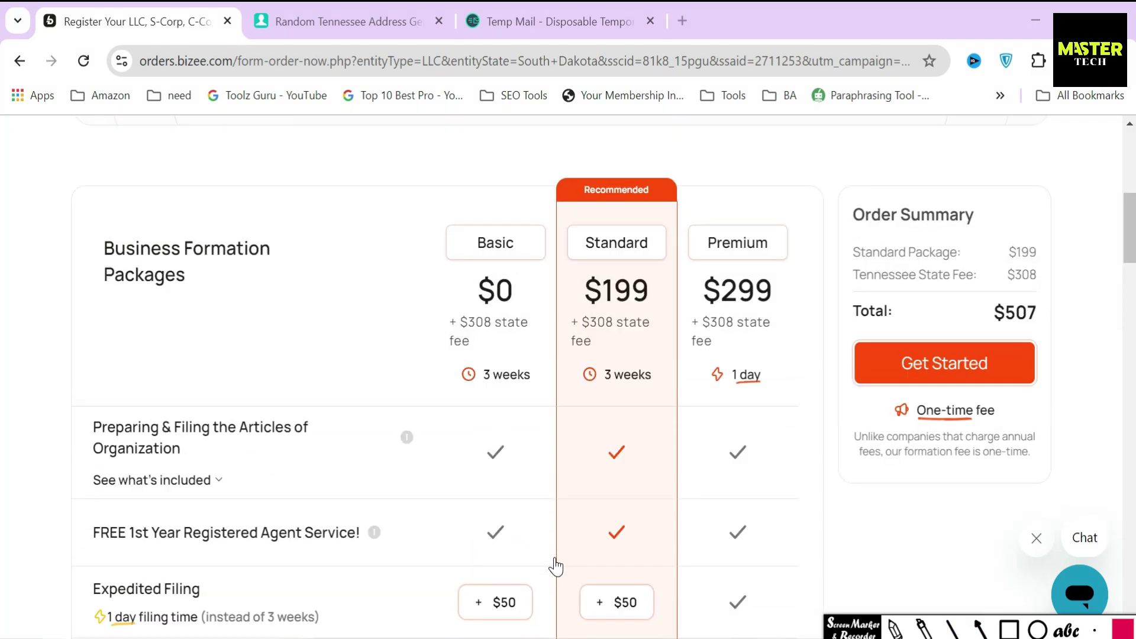
{"action": "left_click", "coordinate": [979, 630]}
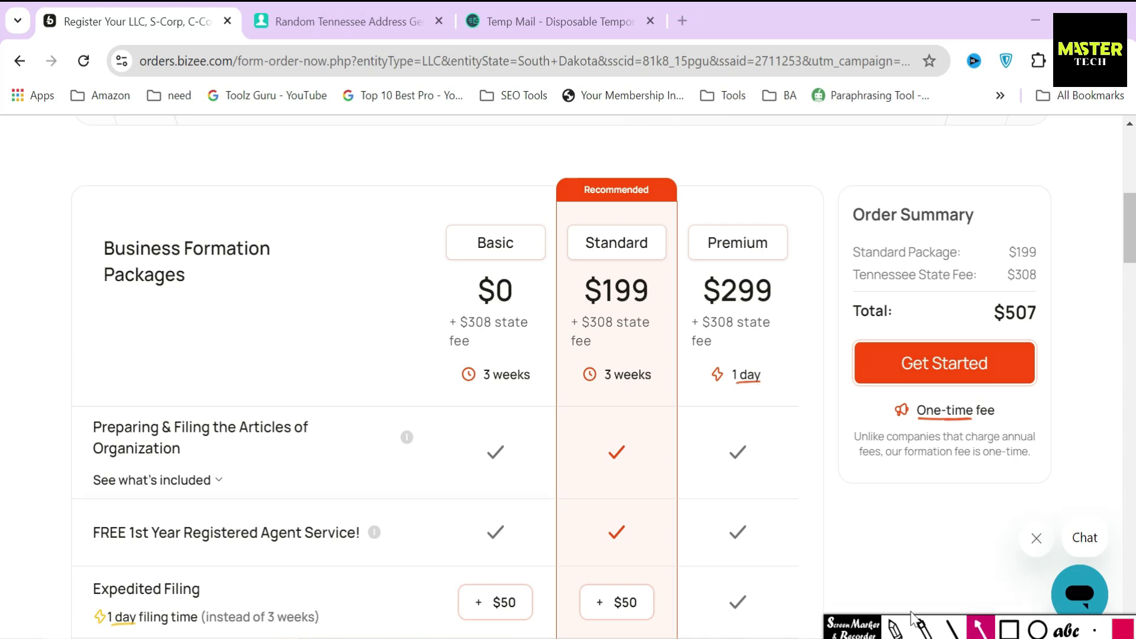
{"action": "left_click_drag", "start_coordinate": [569, 292], "coordinate": [581, 265]}
{"action": "scroll", "coordinate": [556, 378], "scroll_direction": "down", "scroll_amount": 4}
{"action": "mouse_move", "coordinate": [80, 437]}
{"action": "left_mouse_down"}
{"action": "mouse_move", "coordinate": [84, 479]}
{"action": "mouse_move", "coordinate": [299, 500]}
{"action": "left_mouse_up"}
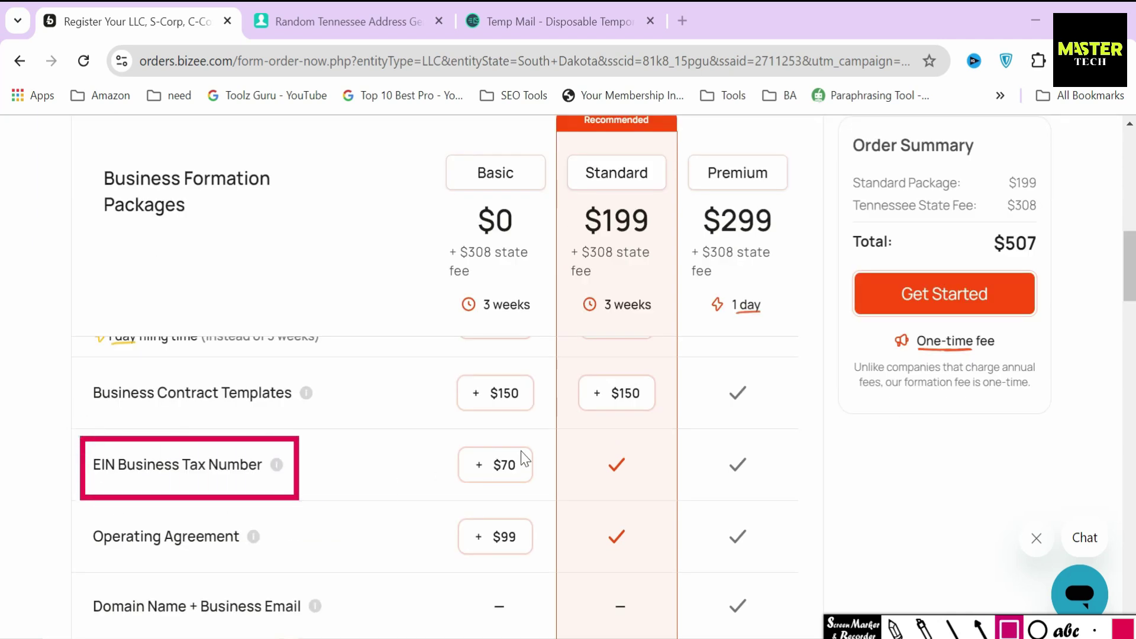
{"action": "left_click_drag", "start_coordinate": [638, 499], "coordinate": [639, 498]}
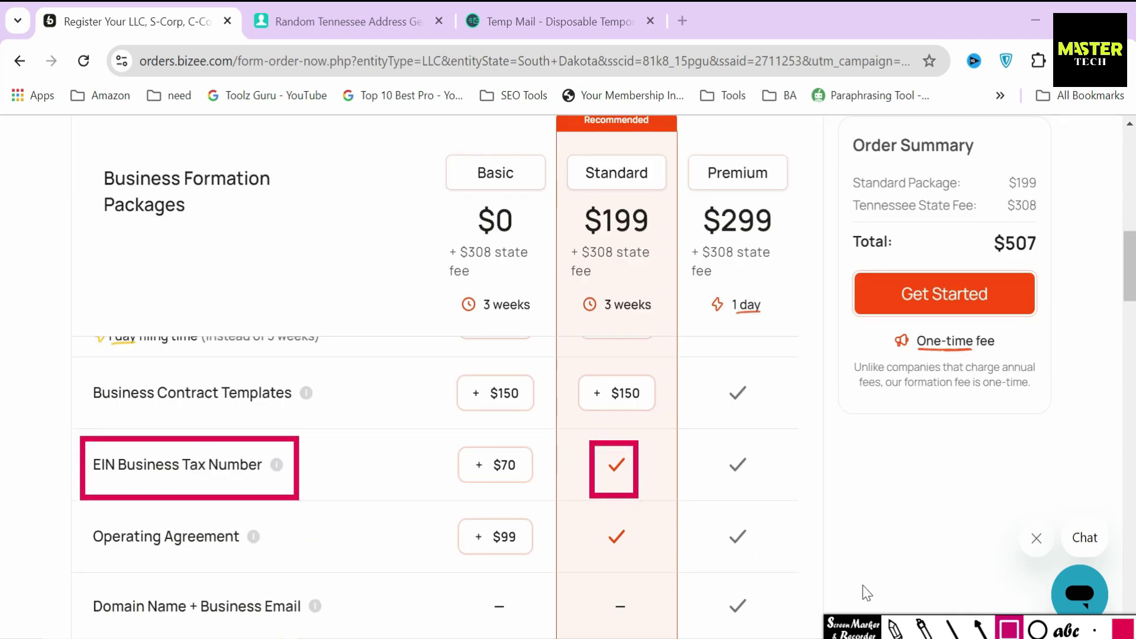
{"action": "key", "text": "Escape"}
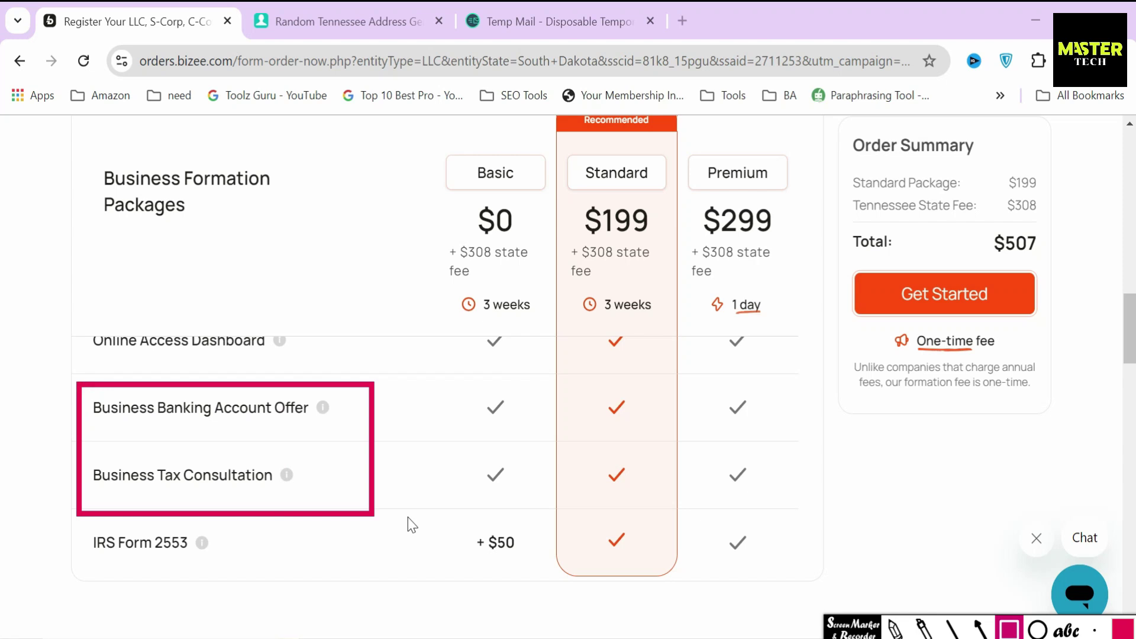
{"action": "left_click_drag", "start_coordinate": [412, 525], "coordinate": [751, 519]}
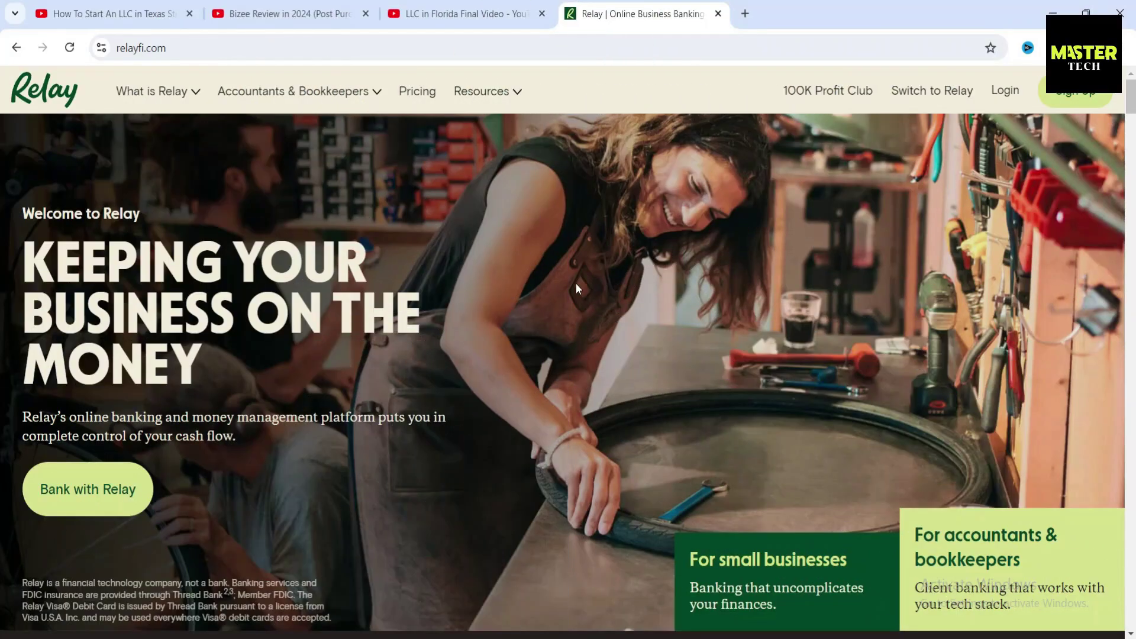
{"action": "scroll", "coordinate": [576, 283], "scroll_direction": "down", "scroll_amount": 10}
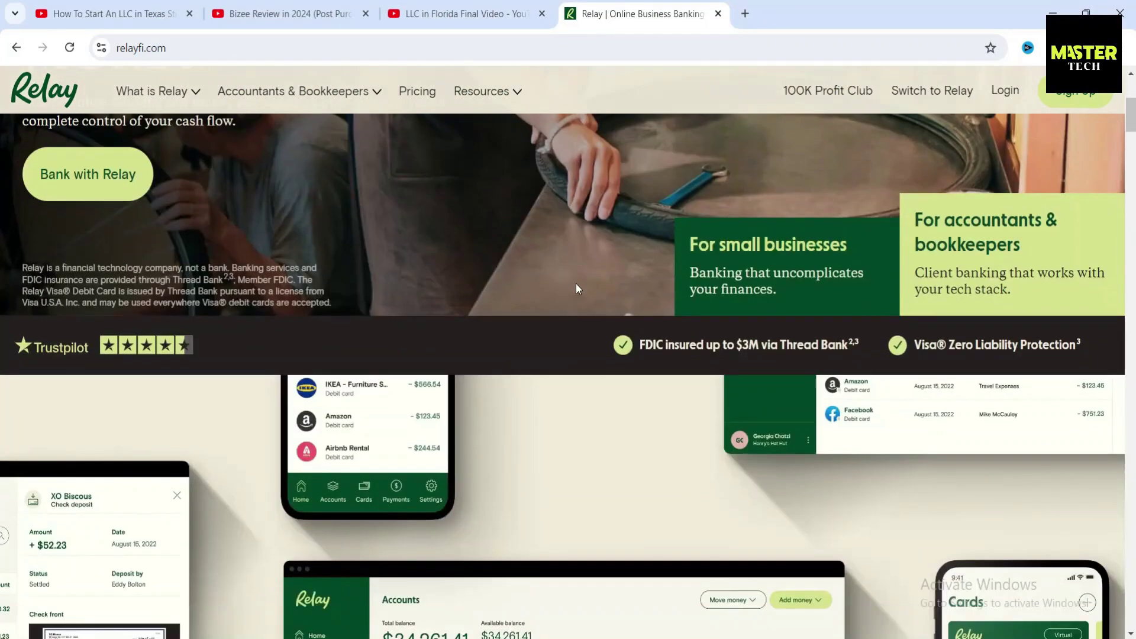
{"action": "scroll", "coordinate": [575, 282], "scroll_direction": "down", "scroll_amount": 10}
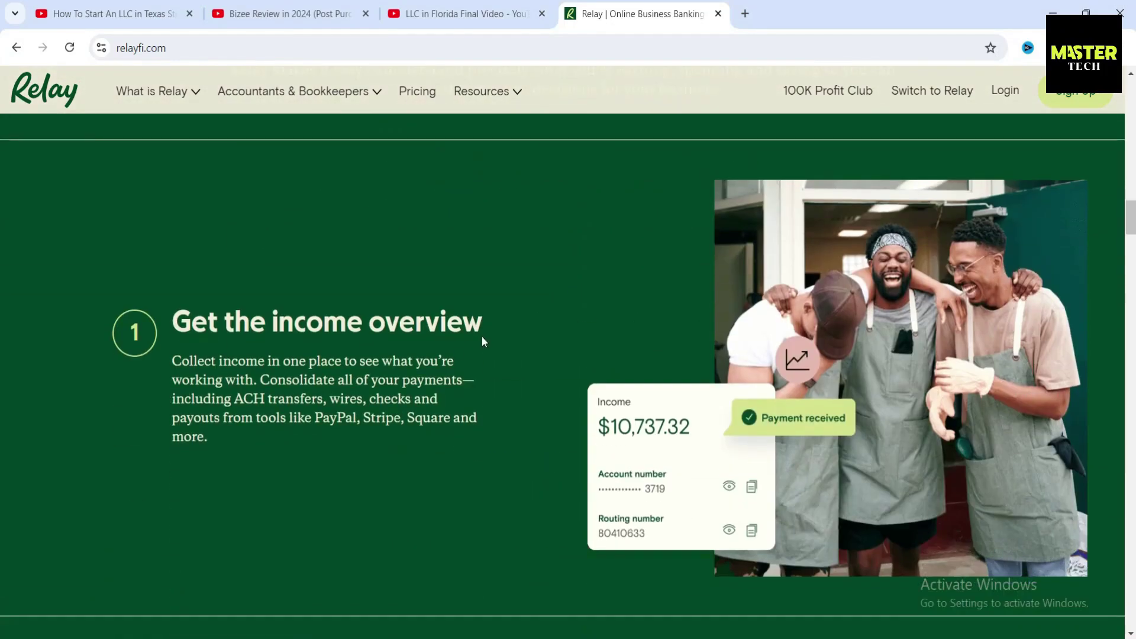
{"action": "scroll", "coordinate": [482, 336], "scroll_direction": "down", "scroll_amount": 10}
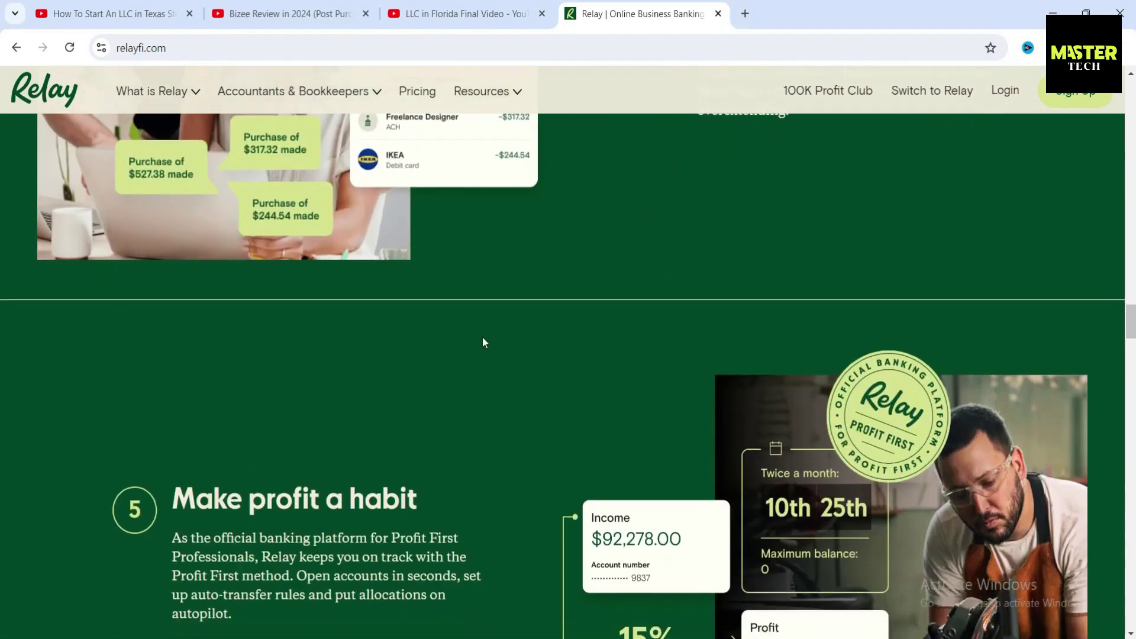
{"action": "scroll", "coordinate": [481, 336], "scroll_direction": "down", "scroll_amount": 5}
{"action": "scroll", "coordinate": [508, 349], "scroll_direction": "down", "scroll_amount": 5}
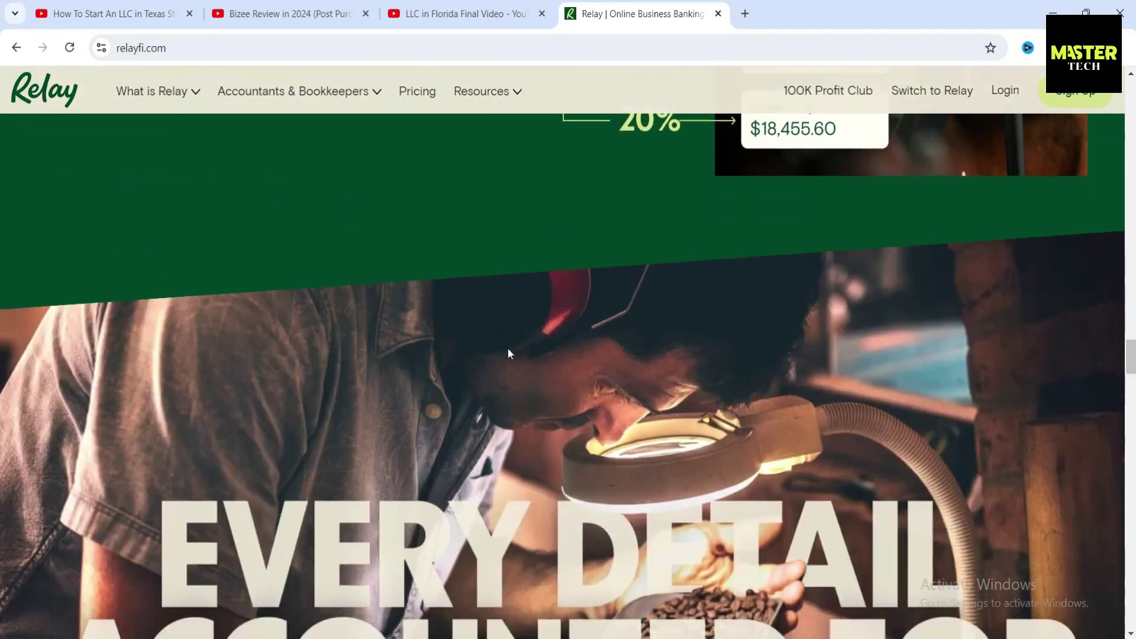
{"action": "scroll", "coordinate": [508, 351], "scroll_direction": "down", "scroll_amount": 4}
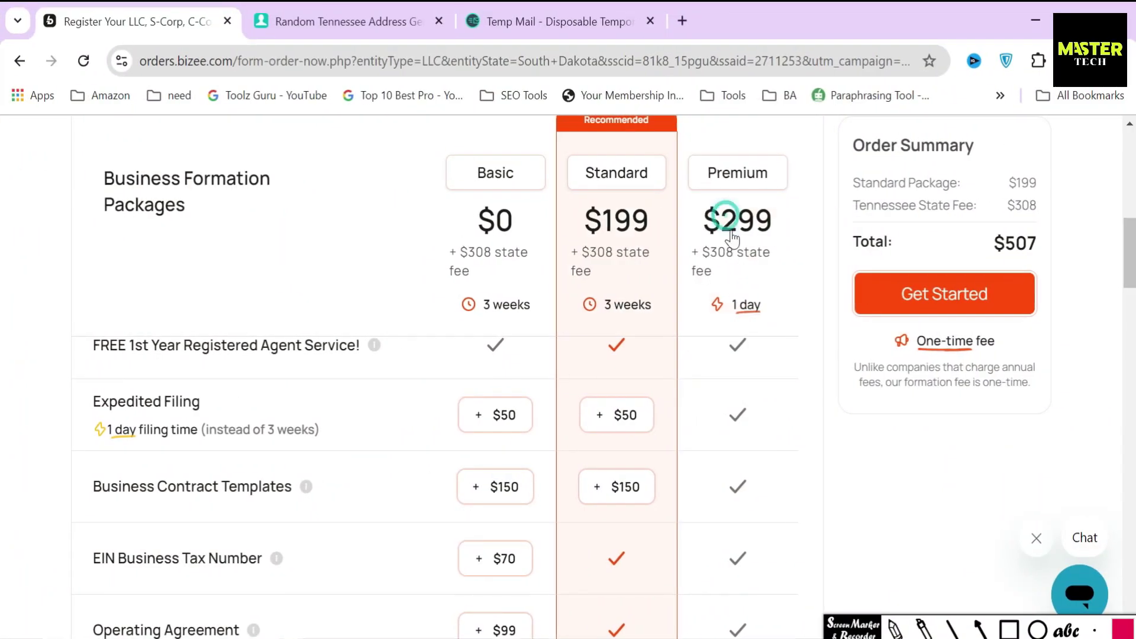
Select the Premium package and box its $299 price
{"action": "left_click", "coordinate": [731, 232]}
{"action": "left_click", "coordinate": [1013, 631]}
{"action": "mouse_move", "coordinate": [689, 189]}
{"action": "left_mouse_down"}
{"action": "mouse_move", "coordinate": [768, 242]}
{"action": "mouse_move", "coordinate": [782, 238]}
{"action": "left_mouse_up"}
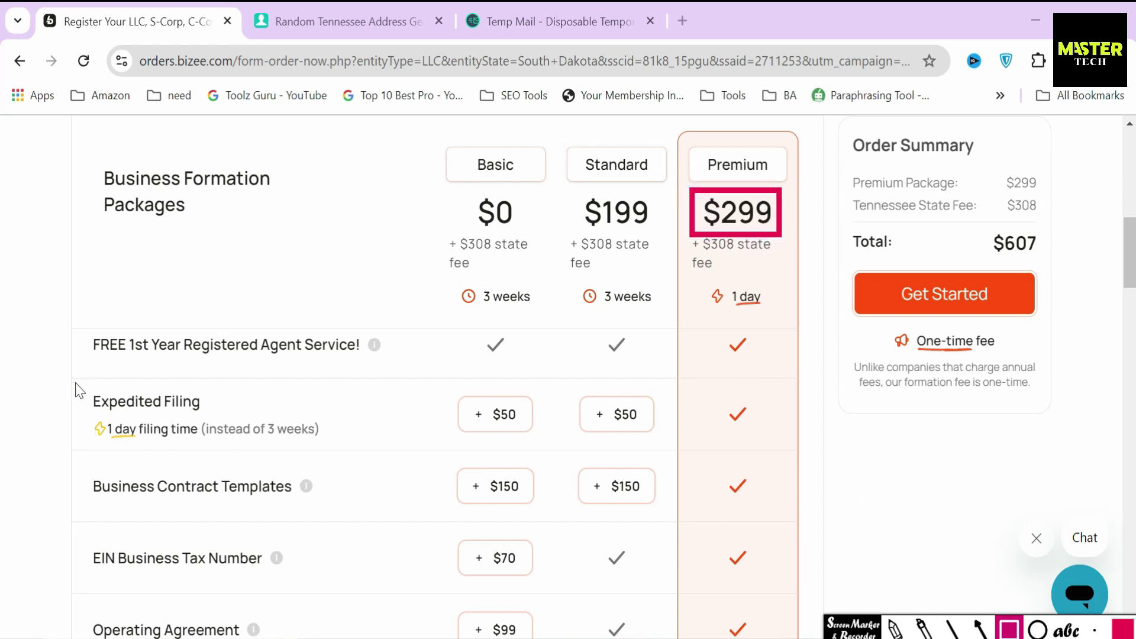
Box the Expedited Filing and neighbouring feature rows, then compare Standard against Premium
{"action": "mouse_move", "coordinate": [73, 375]}
{"action": "left_mouse_down"}
{"action": "mouse_move", "coordinate": [243, 468]}
{"action": "mouse_move", "coordinate": [383, 455]}
{"action": "left_mouse_up"}
{"action": "mouse_move", "coordinate": [72, 461]}
{"action": "left_mouse_down"}
{"action": "mouse_move", "coordinate": [260, 524]}
{"action": "mouse_move", "coordinate": [375, 523]}
{"action": "left_mouse_up"}
{"action": "scroll", "coordinate": [376, 523], "scroll_direction": "down", "scroll_amount": 4}
{"action": "mouse_move", "coordinate": [72, 393]}
{"action": "left_mouse_down"}
{"action": "mouse_move", "coordinate": [306, 469]}
{"action": "mouse_move", "coordinate": [338, 457]}
{"action": "left_mouse_up"}
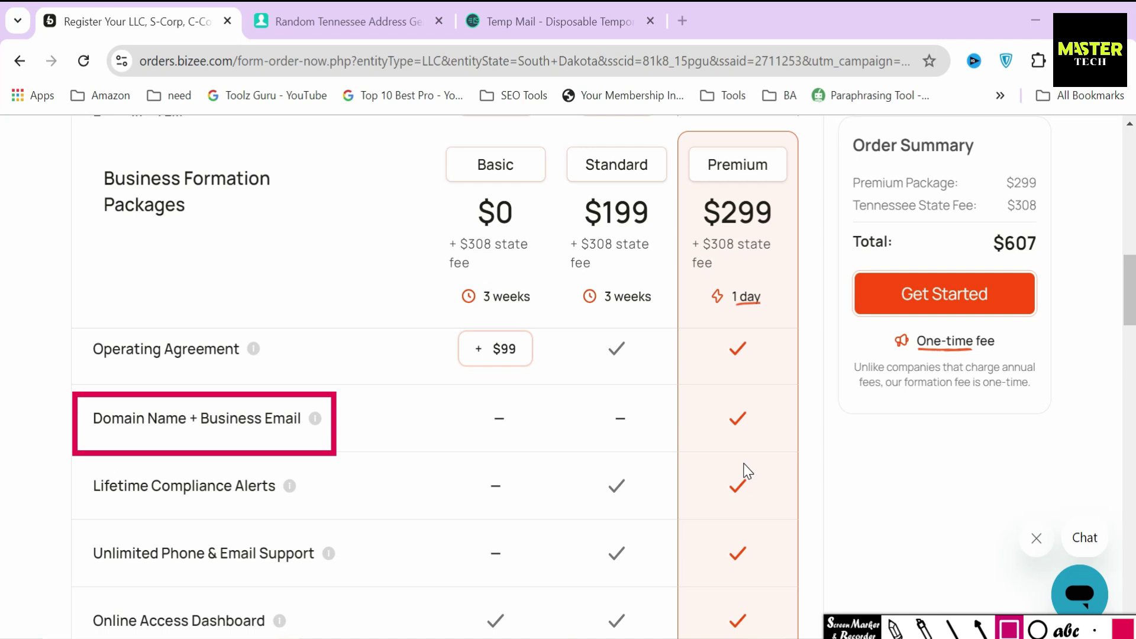
{"action": "key", "text": "Escape"}
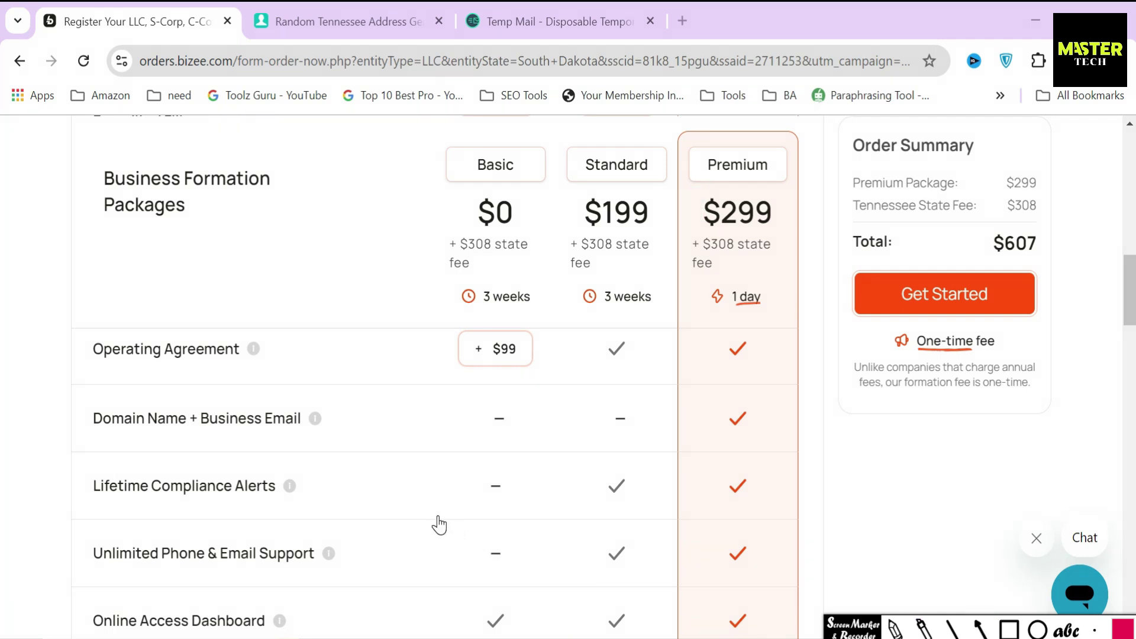
{"action": "left_click_drag", "start_coordinate": [578, 225], "coordinate": [781, 229]}
{"action": "scroll", "coordinate": [331, 441], "scroll_direction": "up", "scroll_amount": 5}
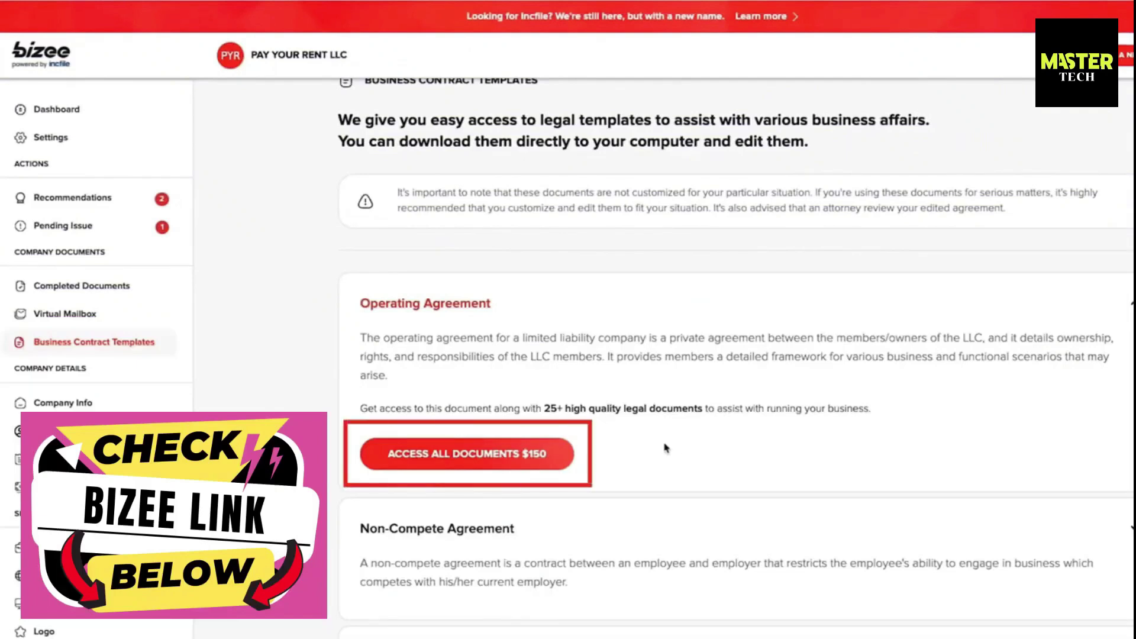
{"action": "scroll", "coordinate": [665, 448], "scroll_direction": "down", "scroll_amount": 5}
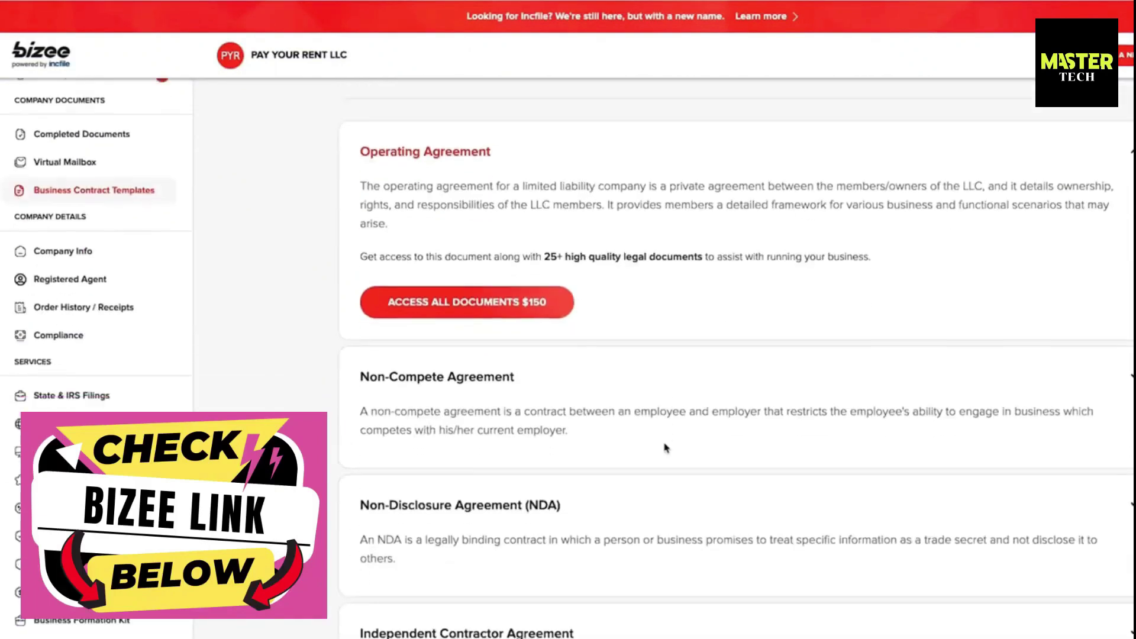
{"action": "scroll", "coordinate": [666, 448], "scroll_direction": "down", "scroll_amount": 6}
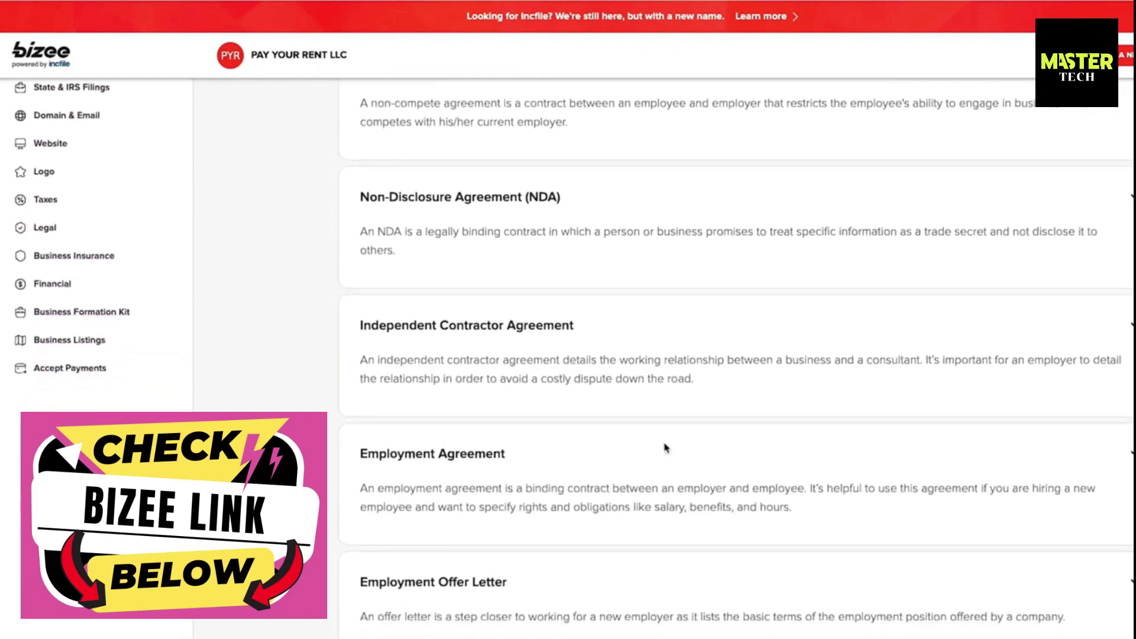
{"action": "scroll", "coordinate": [666, 449], "scroll_direction": "down", "scroll_amount": 10}
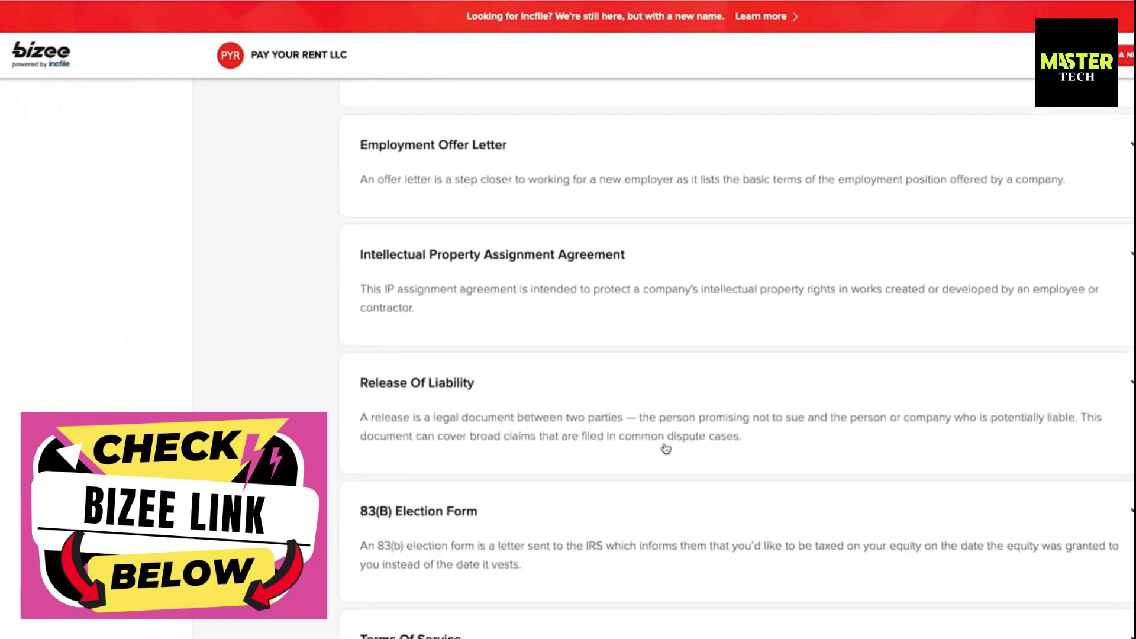
{"action": "scroll", "coordinate": [666, 449], "scroll_direction": "down", "scroll_amount": 14}
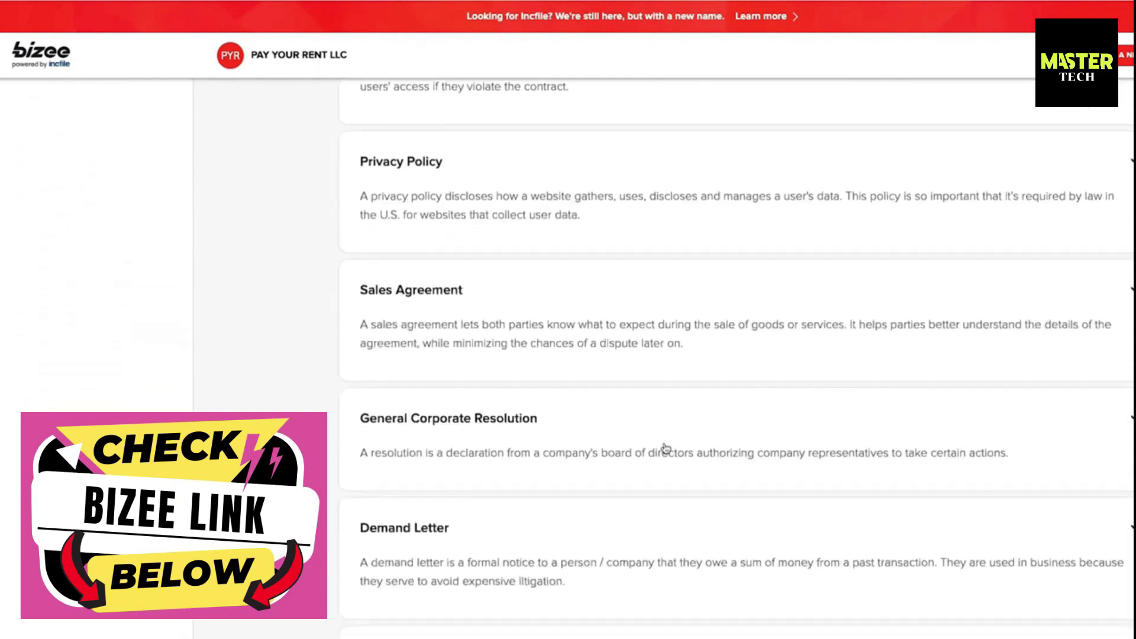
{"action": "scroll", "coordinate": [665, 448], "scroll_direction": "down", "scroll_amount": 1}
{"action": "scroll", "coordinate": [664, 449], "scroll_direction": "up", "scroll_amount": 3}
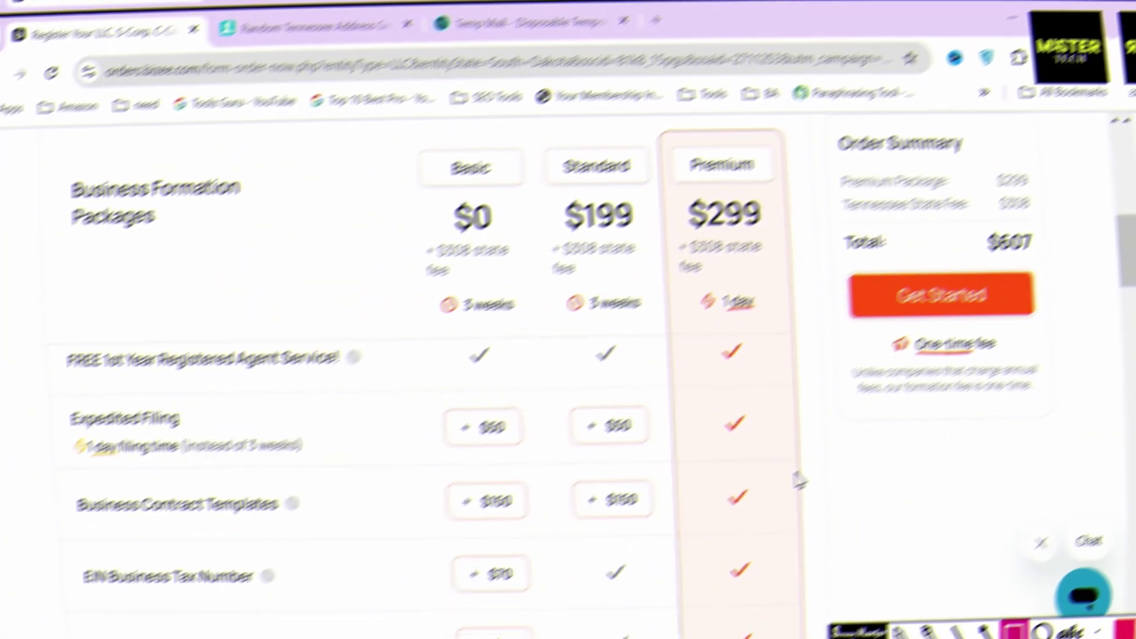
Box the Expedited Filing row and Premium's included Expedited Filing checkmark
{"action": "left_click_drag", "start_coordinate": [97, 468], "coordinate": [340, 469]}
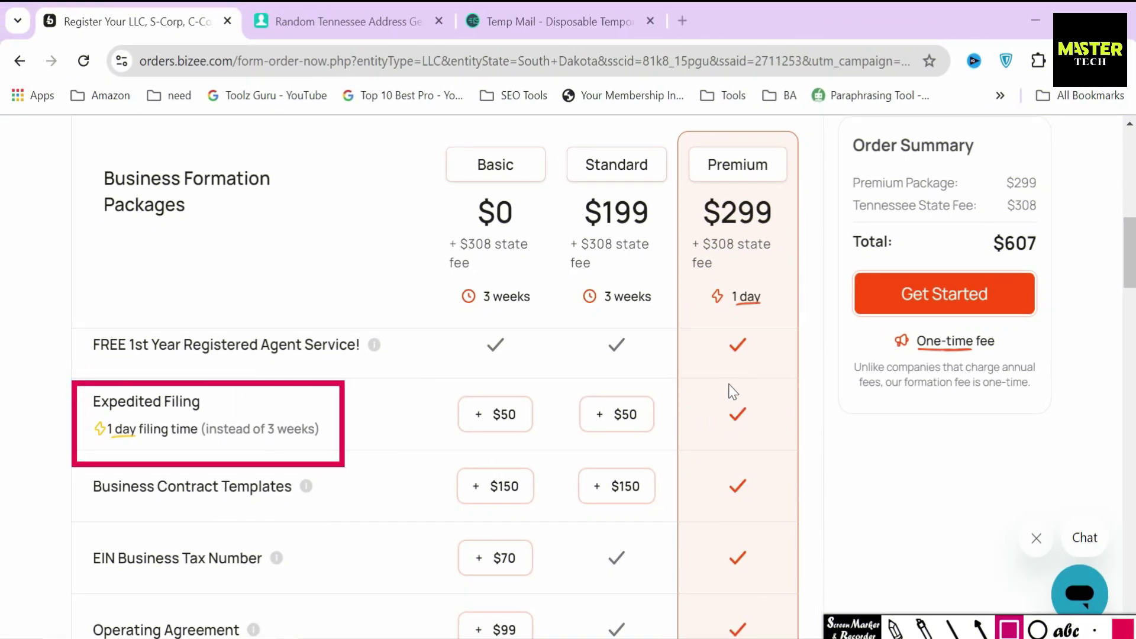
{"action": "left_click_drag", "start_coordinate": [717, 381], "coordinate": [751, 445]}
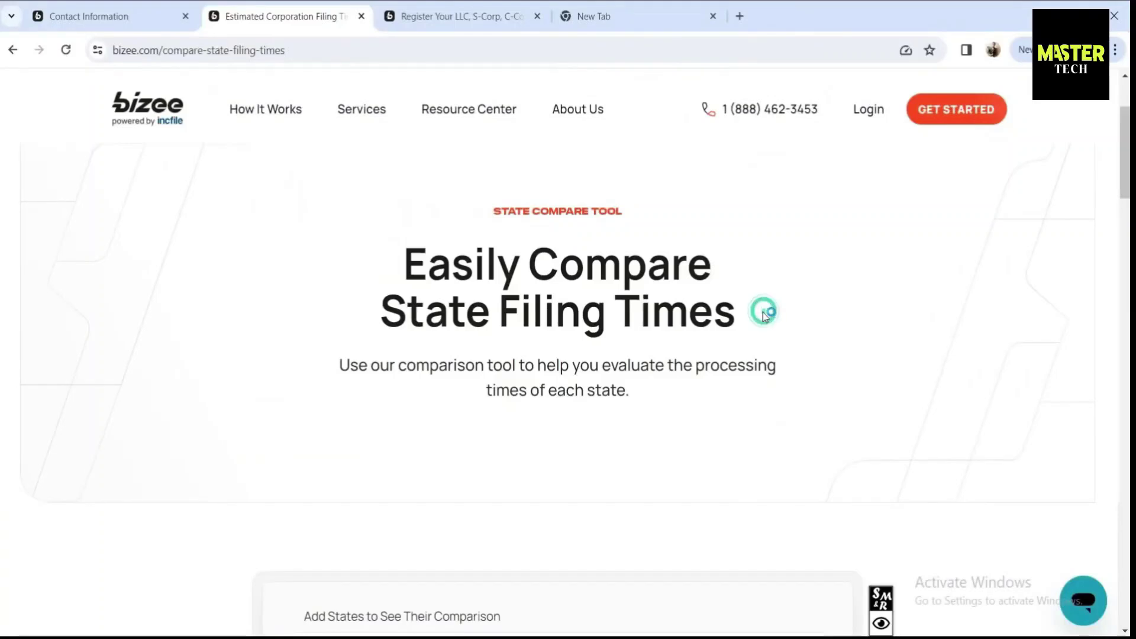
{"action": "scroll", "coordinate": [542, 335], "scroll_direction": "down", "scroll_amount": 4}
Add Alabama to the filing-time comparison and highlight its 3 Weeks, 1 business day, $50 details
{"action": "left_click", "coordinate": [371, 419]}
{"action": "type", "text": "Ala"}
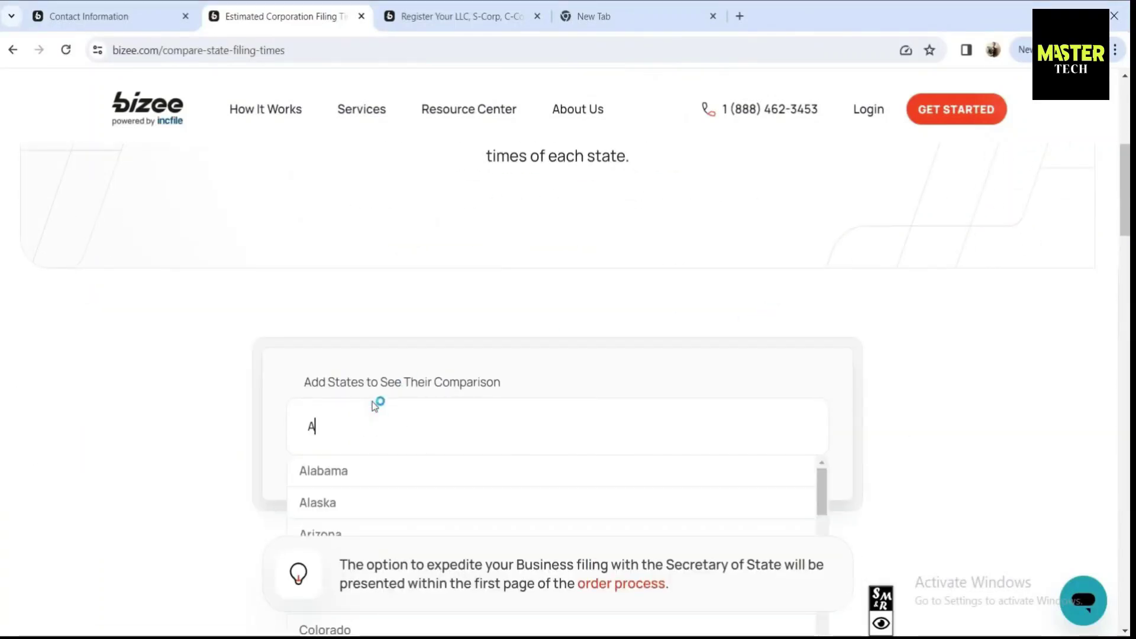
{"action": "left_click", "coordinate": [378, 473]}
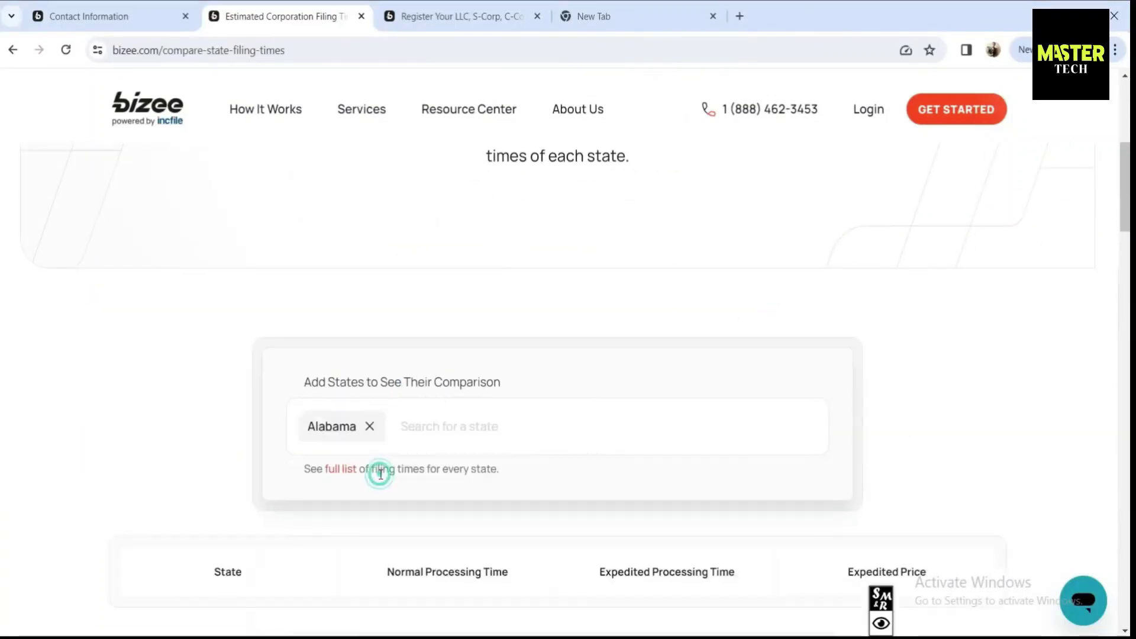
{"action": "scroll", "coordinate": [233, 406], "scroll_direction": "down", "scroll_amount": 4}
{"action": "left_click_drag", "start_coordinate": [483, 395], "coordinate": [403, 393]}
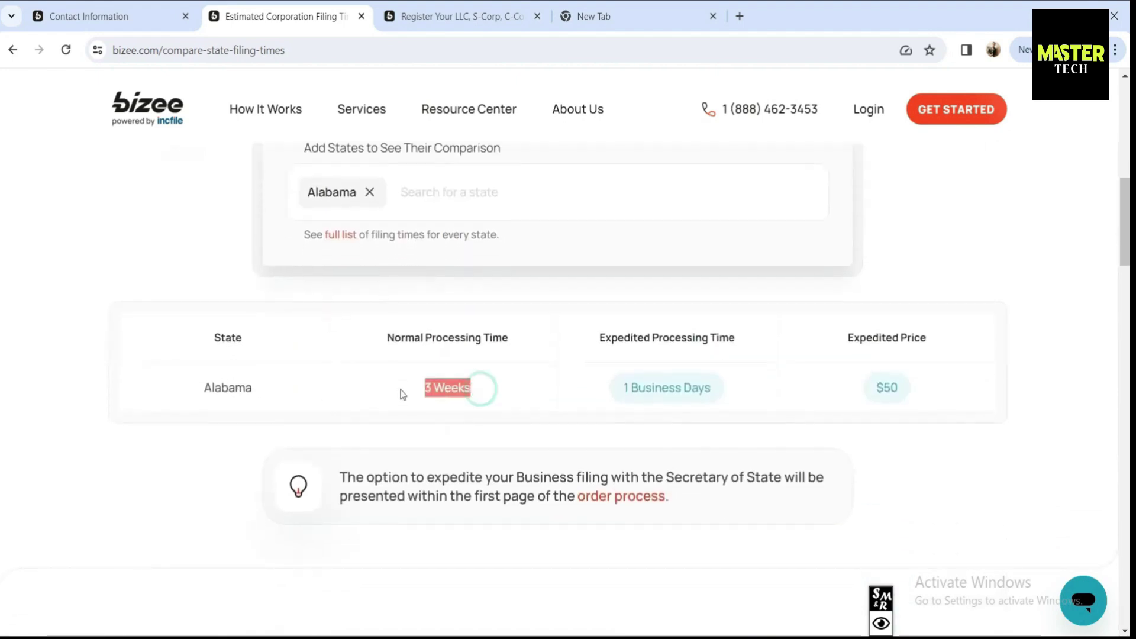
{"action": "left_click", "coordinate": [601, 393]}
{"action": "left_click", "coordinate": [729, 390]}
{"action": "triple_click", "coordinate": [678, 386]}
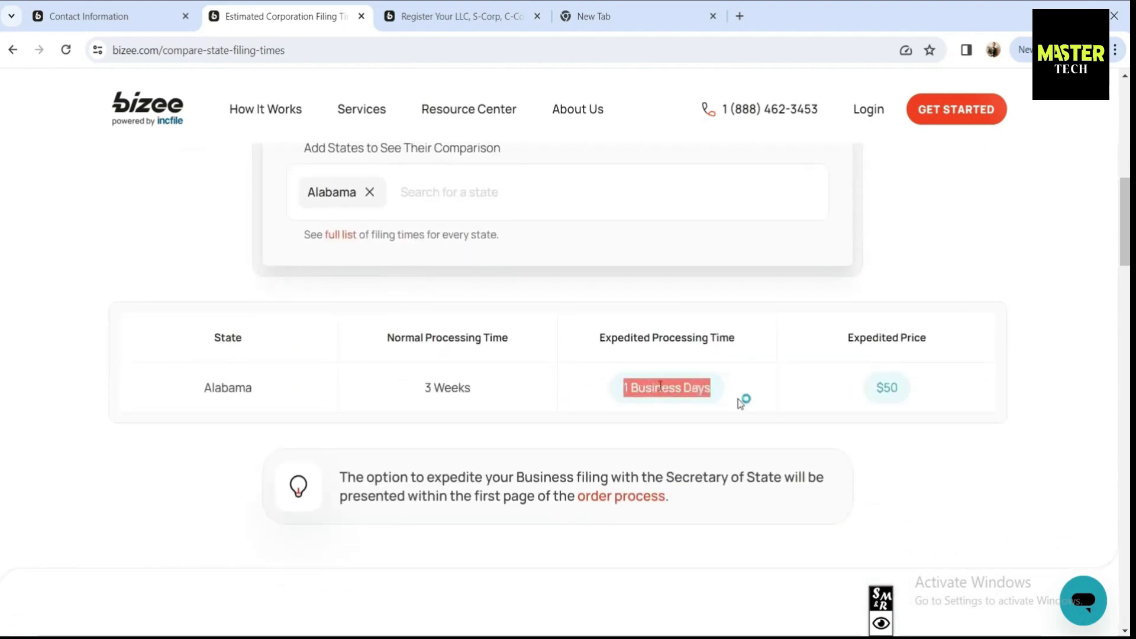
{"action": "left_click_drag", "start_coordinate": [898, 388], "coordinate": [879, 388]}
Add Arizona to the comparison and highlight its 4 Weeks, 2 business days, $50 details
{"action": "left_click", "coordinate": [496, 194]}
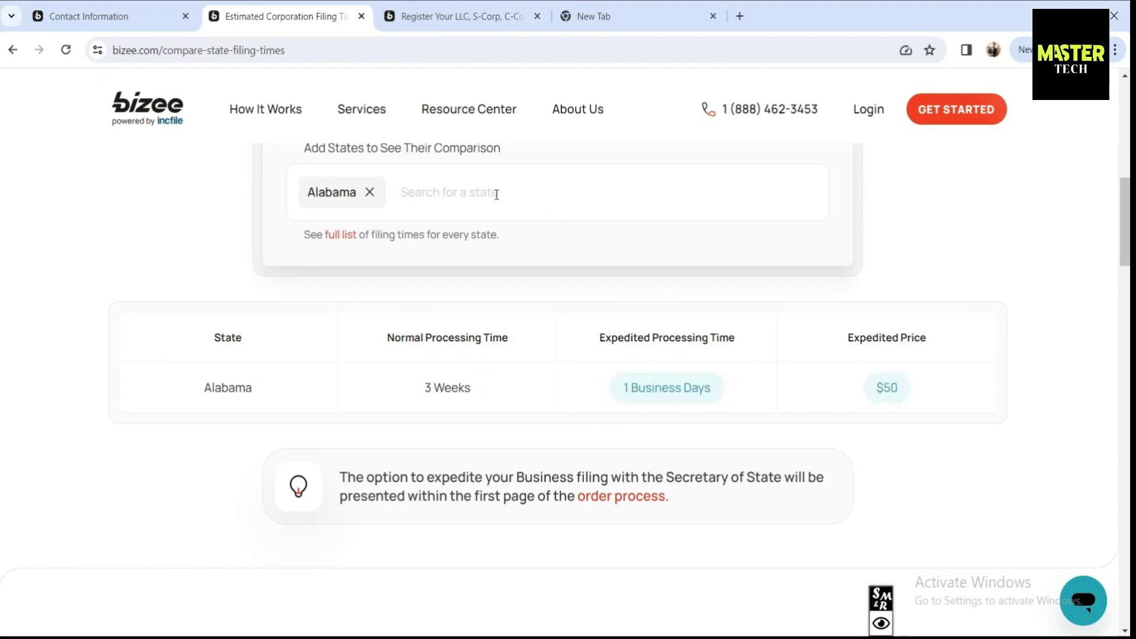
{"action": "type", "text": "Ar"}
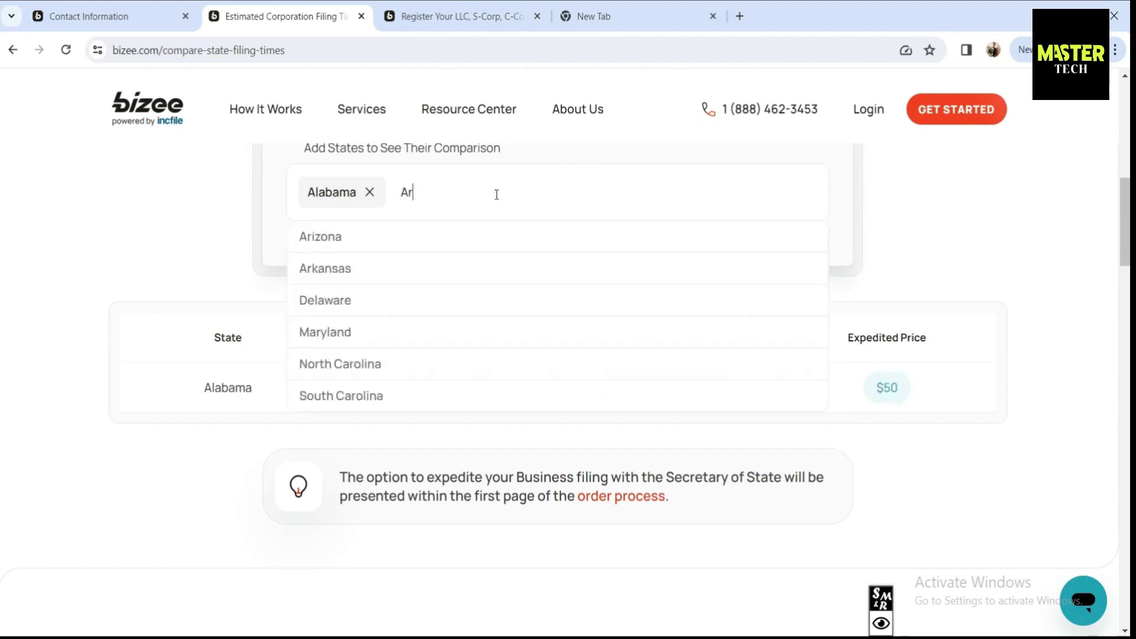
{"action": "type", "text": "i"}
{"action": "left_click", "coordinate": [380, 248]}
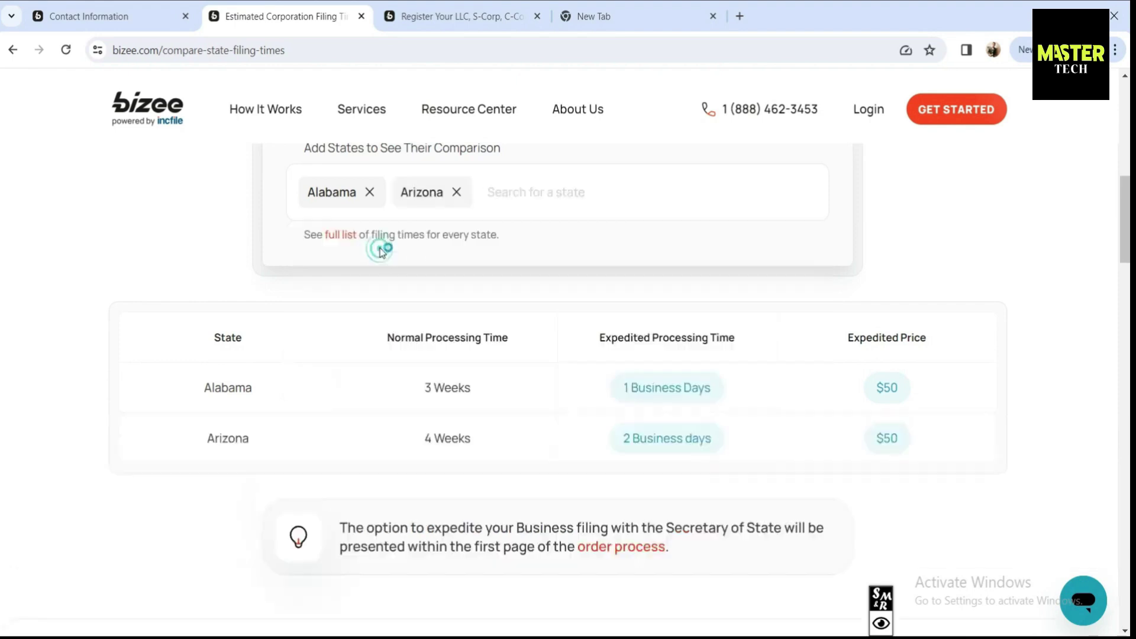
{"action": "left_click_drag", "start_coordinate": [717, 443], "coordinate": [626, 438]}
{"action": "left_click_drag", "start_coordinate": [509, 437], "coordinate": [407, 438]}
{"action": "left_click_drag", "start_coordinate": [901, 439], "coordinate": [874, 439]}
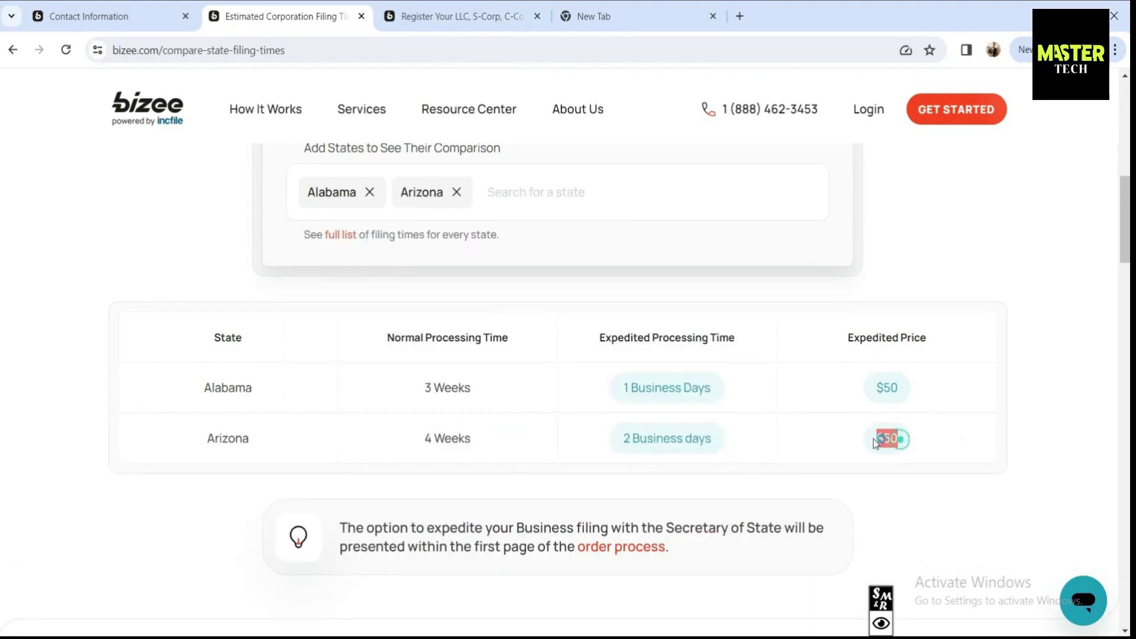
{"action": "left_click", "coordinate": [857, 444]}
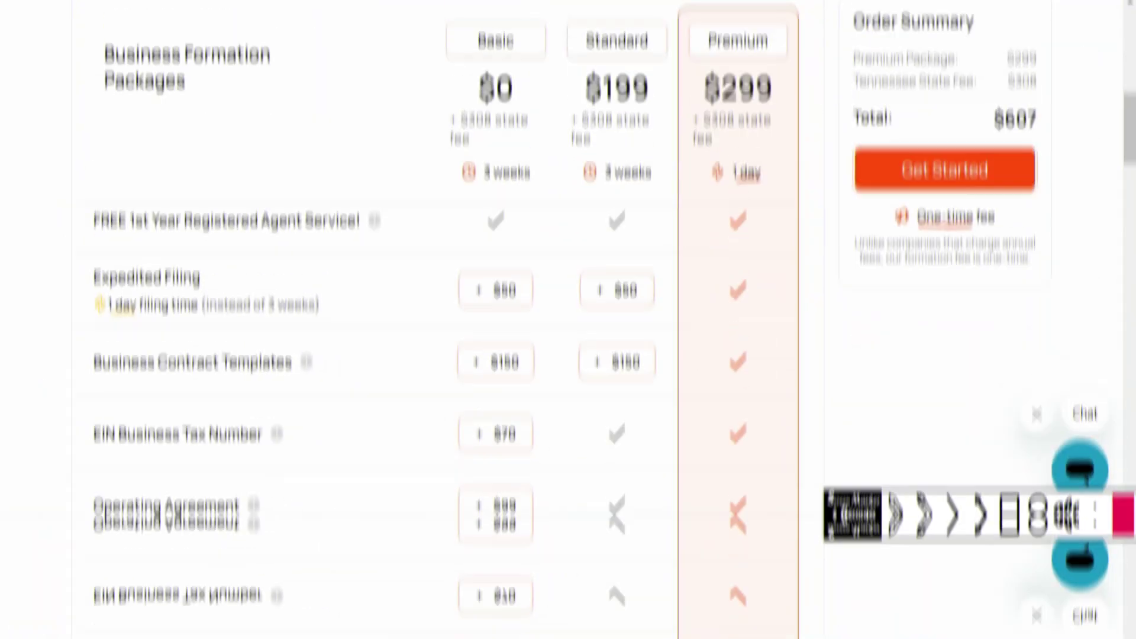
Mark the Domain Name + Business Email feature and Premium's inclusion of it, then clear the marks
{"action": "left_click_drag", "start_coordinate": [83, 390], "coordinate": [325, 453]}
{"action": "mouse_move", "coordinate": [708, 395]}
{"action": "left_mouse_down"}
{"action": "mouse_move", "coordinate": [718, 439]}
{"action": "mouse_move", "coordinate": [765, 440]}
{"action": "left_mouse_up"}
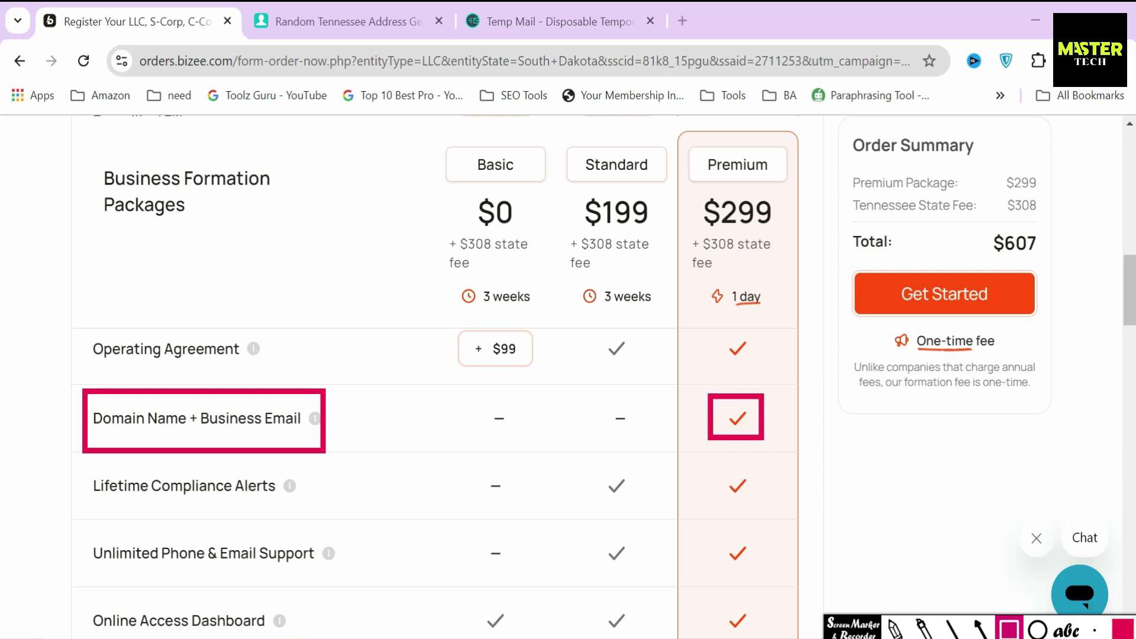
{"action": "left_click", "coordinate": [1009, 630]}
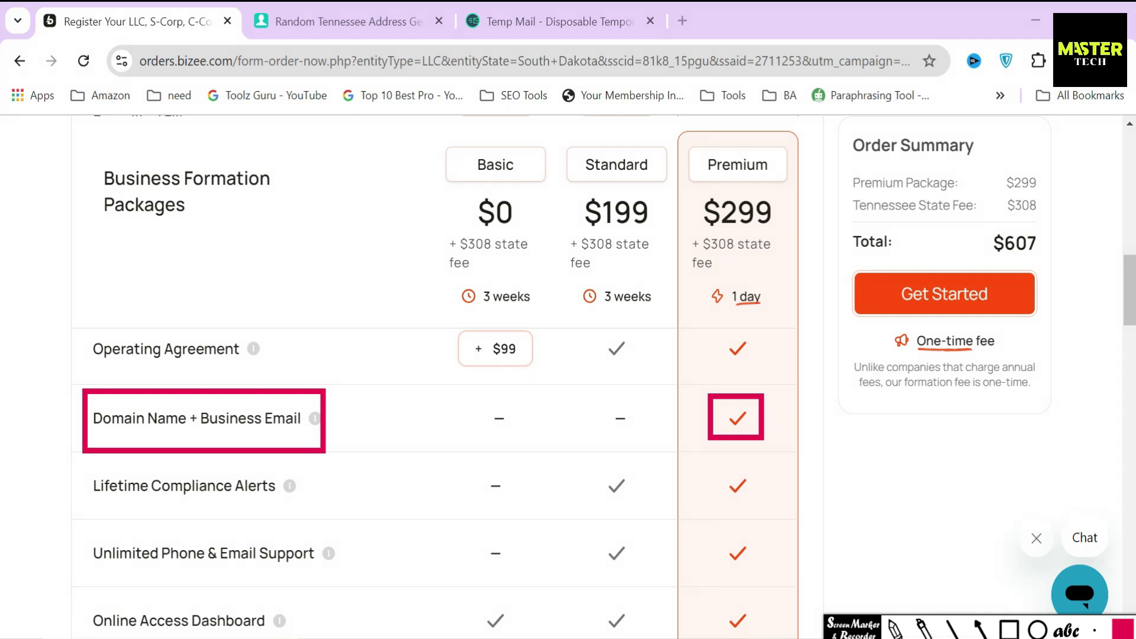
{"action": "left_click", "coordinate": [815, 406]}
{"action": "left_click", "coordinate": [938, 638]}
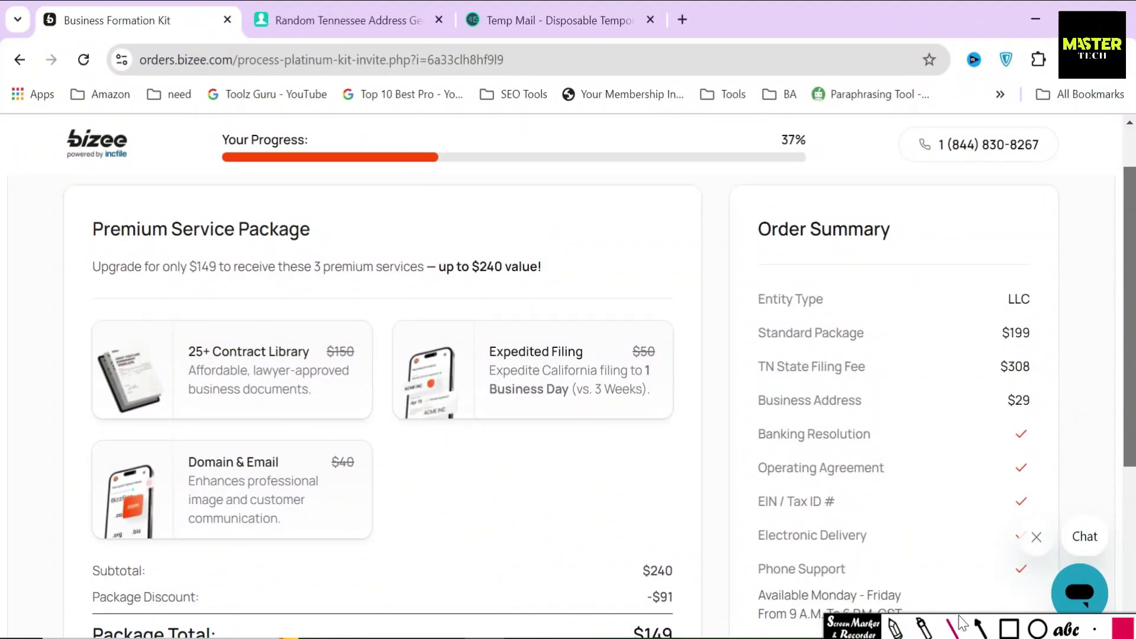
Box the Domain & Email service, original $40, $50 and $150 prices, and the up-to-$240 value
{"action": "left_click", "coordinate": [1008, 628]}
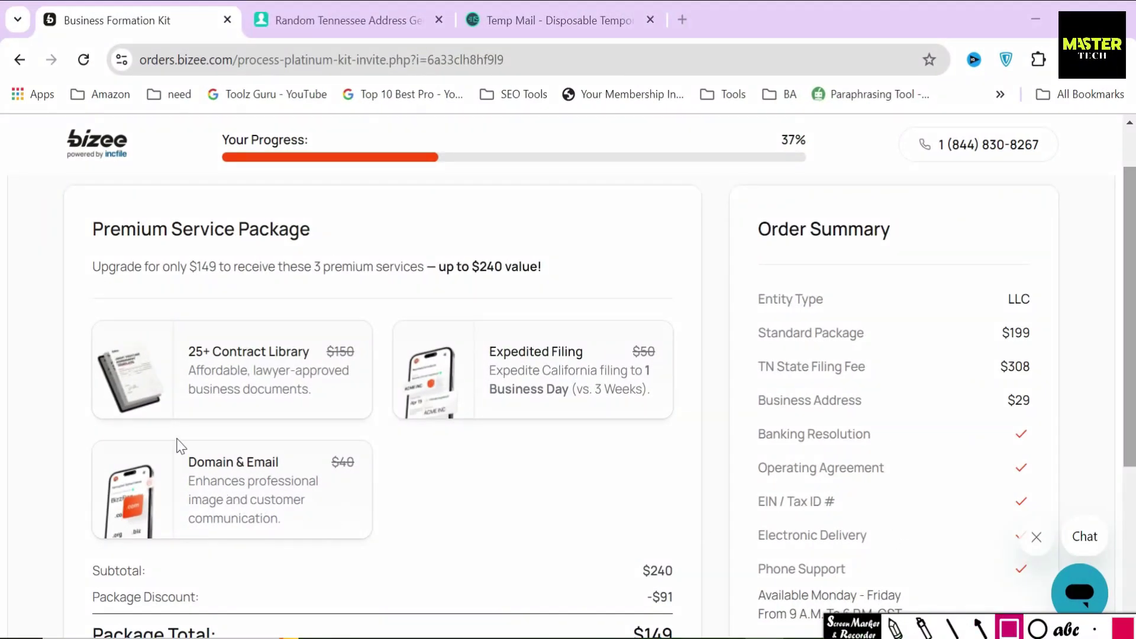
{"action": "mouse_move", "coordinate": [175, 439]}
{"action": "left_mouse_down"}
{"action": "mouse_move", "coordinate": [192, 487]}
{"action": "mouse_move", "coordinate": [288, 477]}
{"action": "left_mouse_up"}
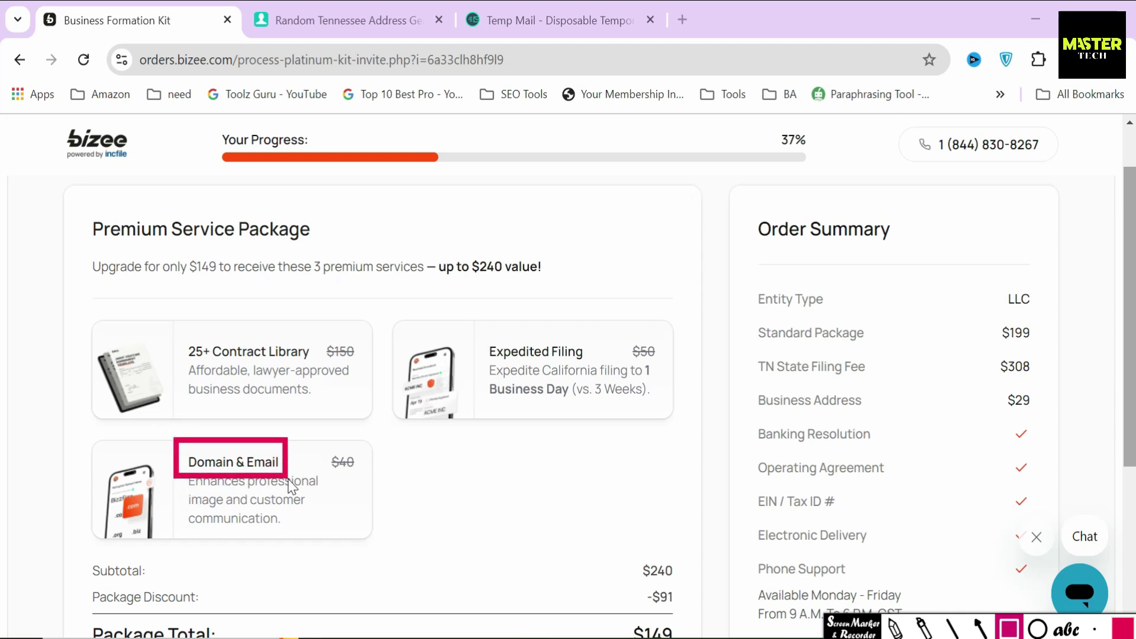
{"action": "left_click_drag", "start_coordinate": [316, 441], "coordinate": [381, 481]}
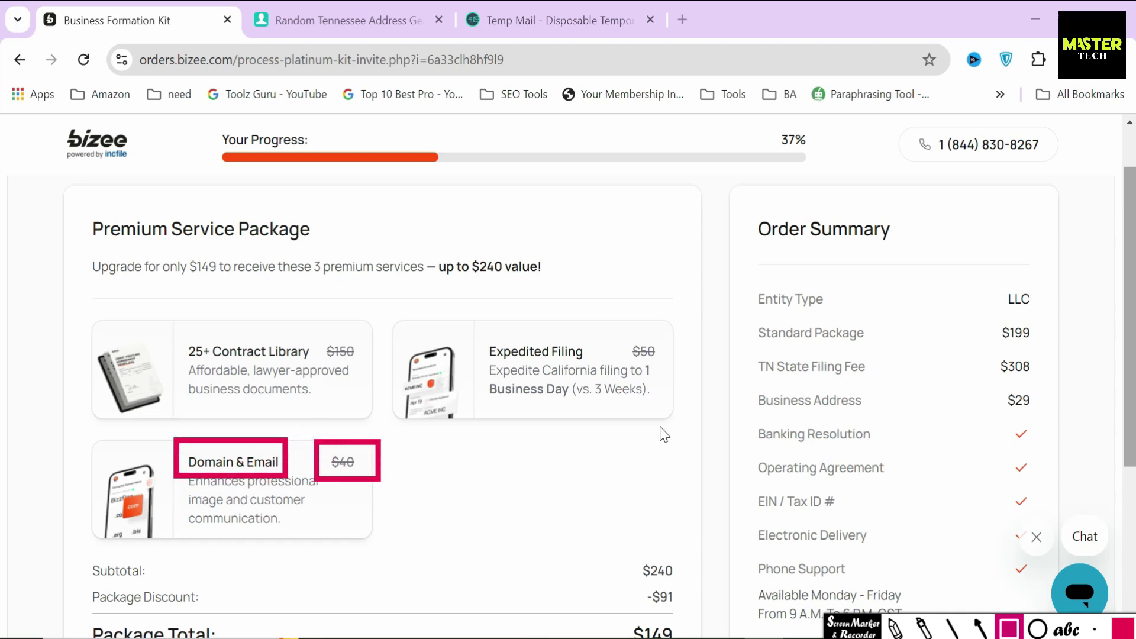
{"action": "left_click_drag", "start_coordinate": [621, 327], "coordinate": [661, 373]}
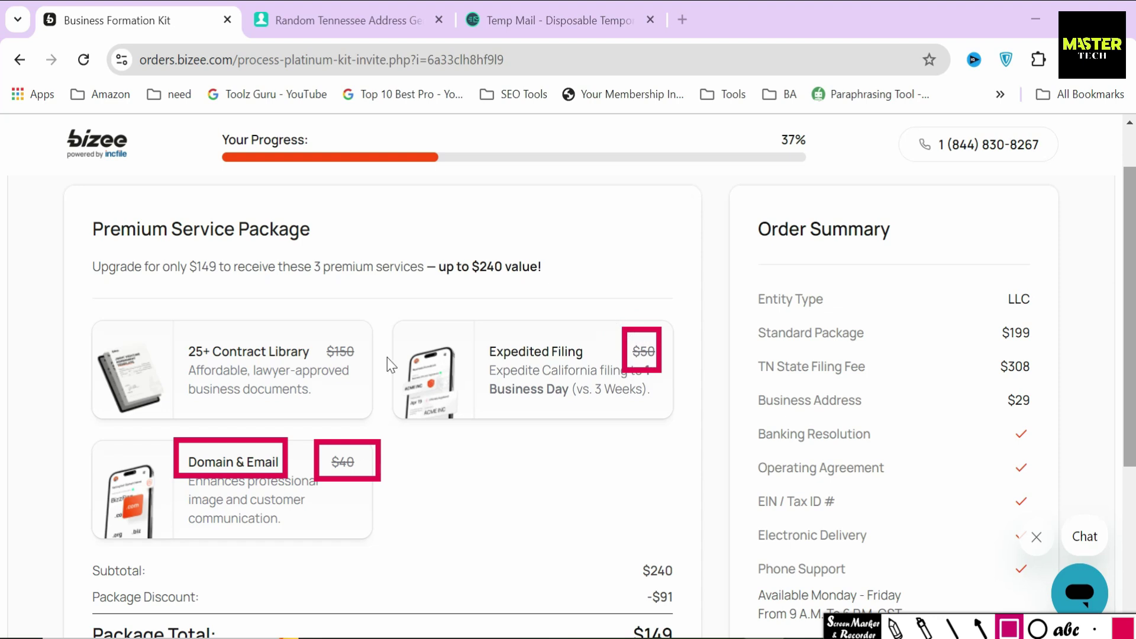
{"action": "mouse_move", "coordinate": [316, 327]}
{"action": "left_mouse_down"}
{"action": "mouse_move", "coordinate": [346, 369]}
{"action": "mouse_move", "coordinate": [371, 368]}
{"action": "left_mouse_up"}
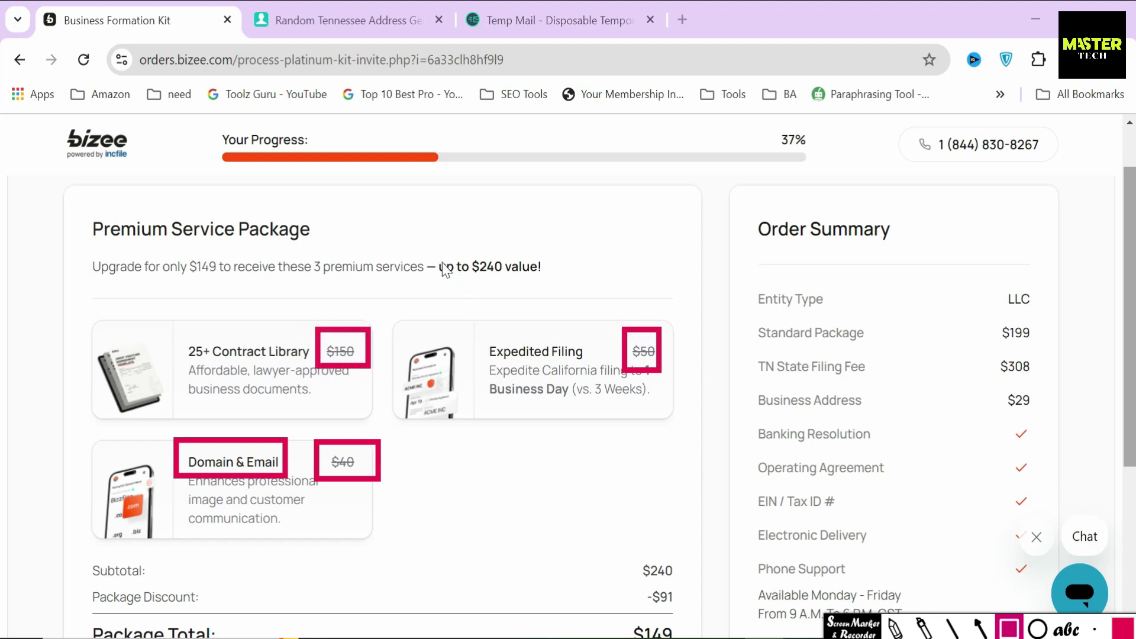
{"action": "mouse_move", "coordinate": [431, 239]}
{"action": "left_mouse_down"}
{"action": "mouse_move", "coordinate": [503, 301]}
{"action": "mouse_move", "coordinate": [554, 301]}
{"action": "left_mouse_up"}
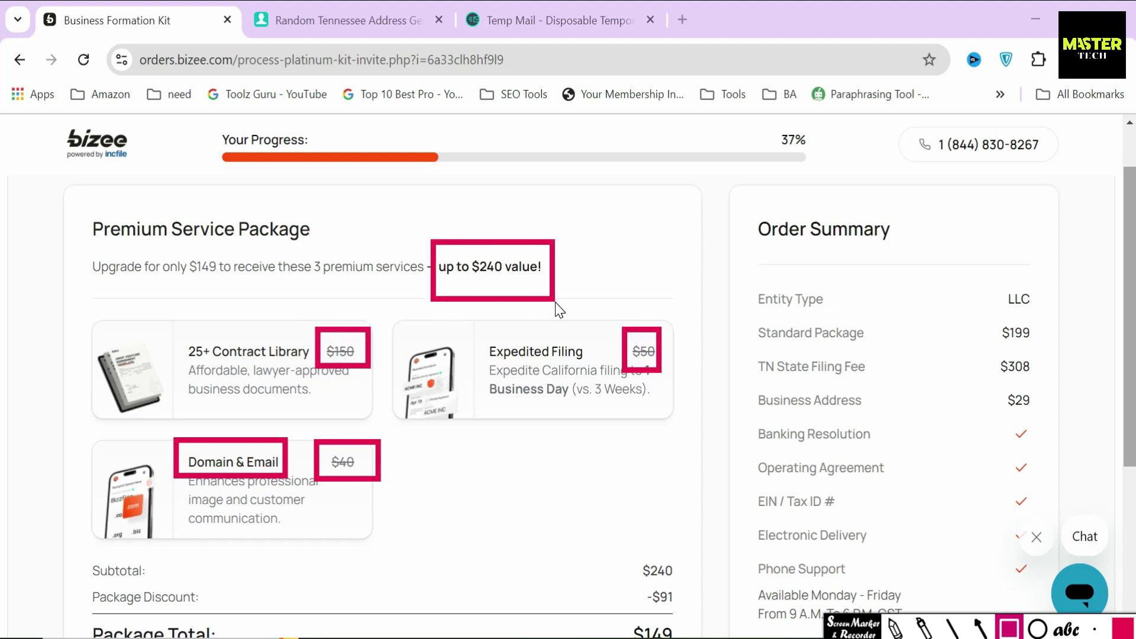
Underline the Premium Service Package heading, arrow the $240 claim, then clear and return to the order
{"action": "left_click", "coordinate": [952, 629]}
{"action": "left_click_drag", "start_coordinate": [89, 249], "coordinate": [306, 251]}
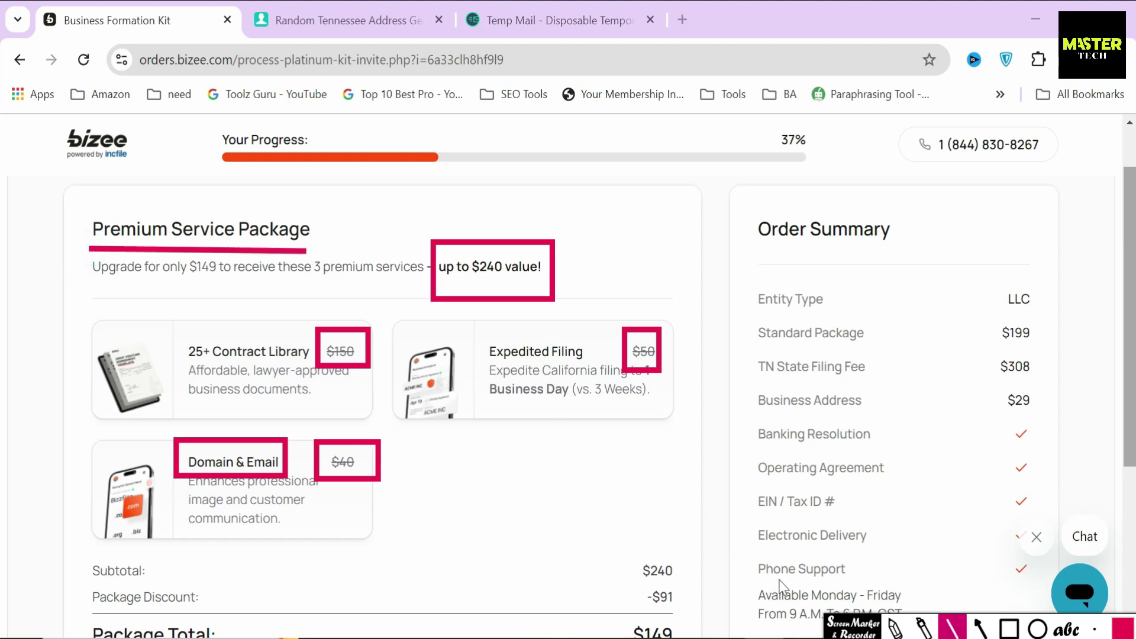
{"action": "left_click", "coordinate": [980, 628]}
{"action": "left_click_drag", "start_coordinate": [502, 208], "coordinate": [487, 247]}
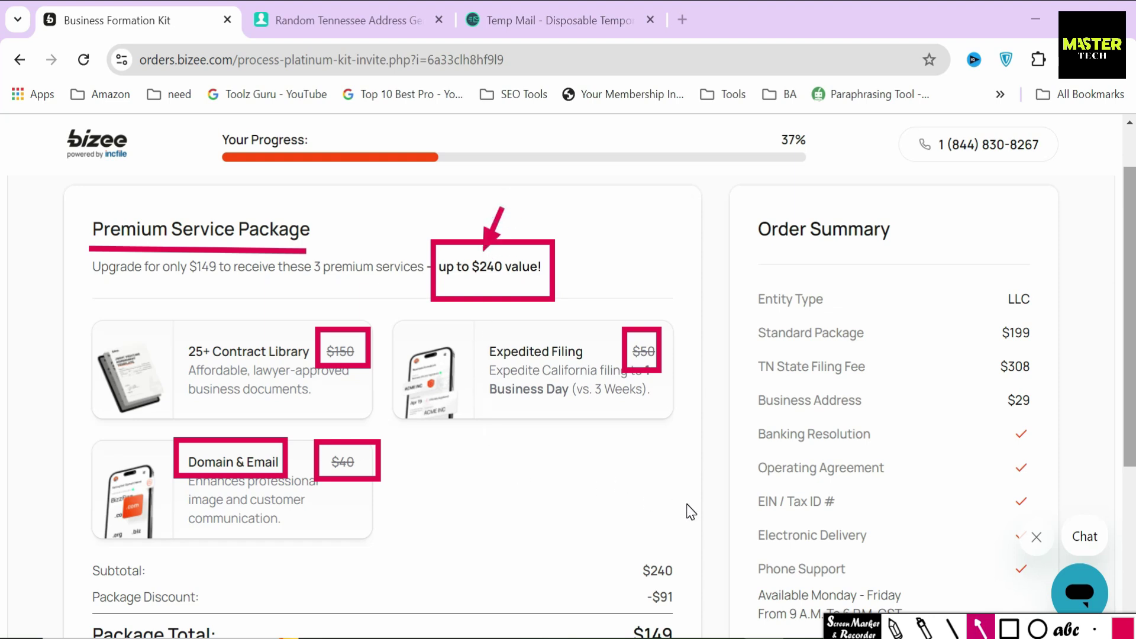
{"action": "key", "text": "Escape"}
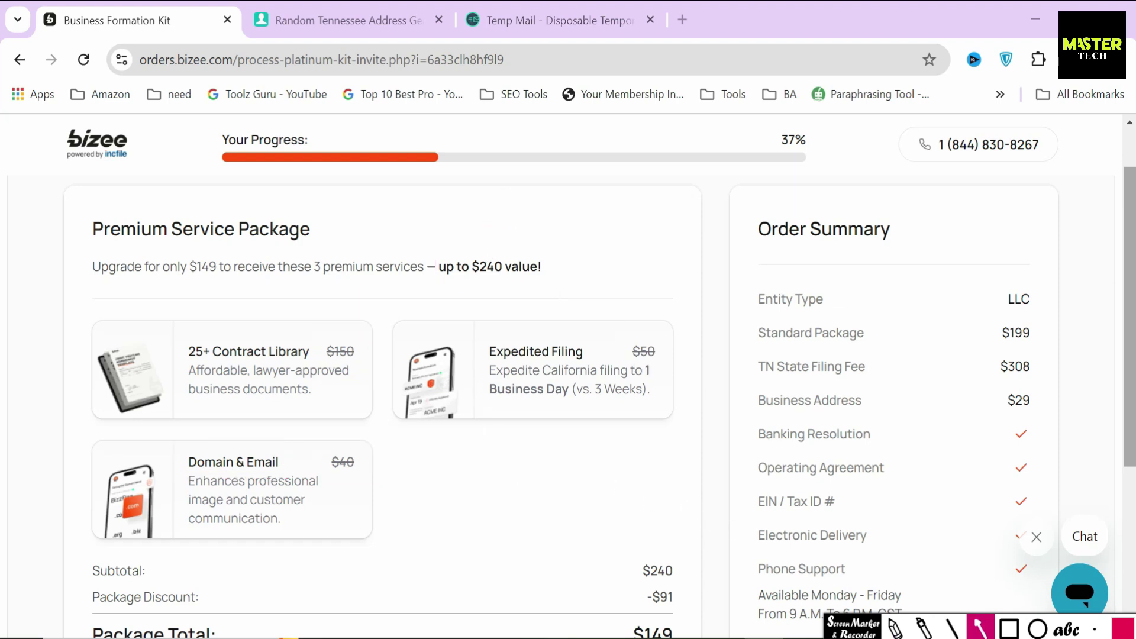
{"action": "left_click", "coordinate": [548, 473]}
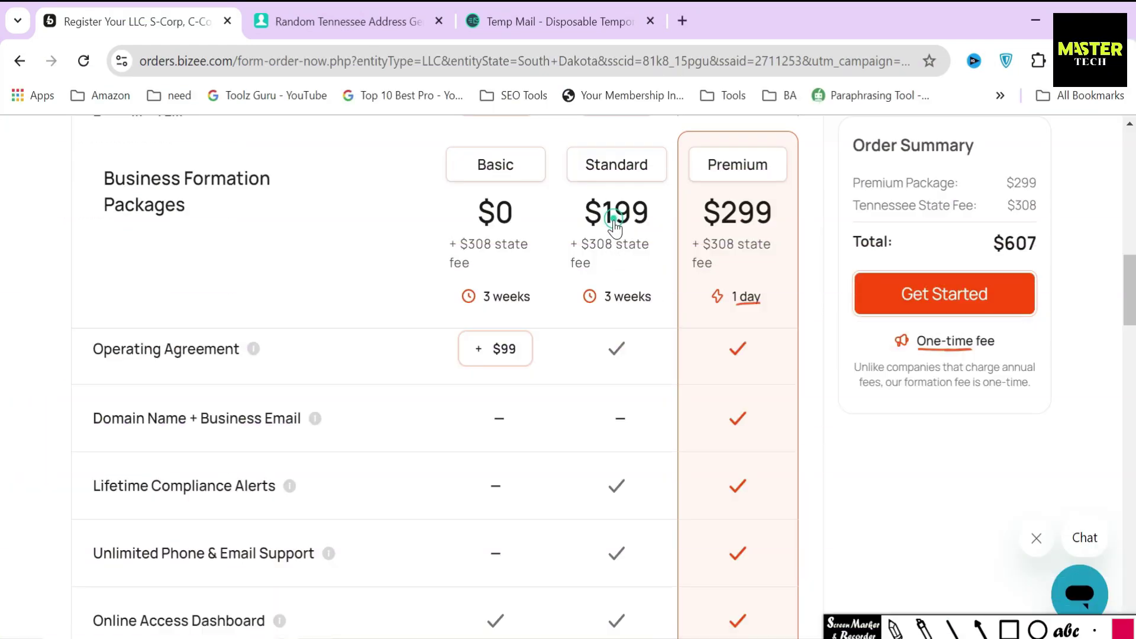
Choose the Standard package, review its order summary total, and start the order
{"action": "left_click", "coordinate": [611, 221]}
{"action": "mouse_move", "coordinate": [564, 144]}
{"action": "left_mouse_down"}
{"action": "mouse_move", "coordinate": [653, 218]}
{"action": "mouse_move", "coordinate": [680, 218]}
{"action": "mouse_move", "coordinate": [658, 197]}
{"action": "left_mouse_up"}
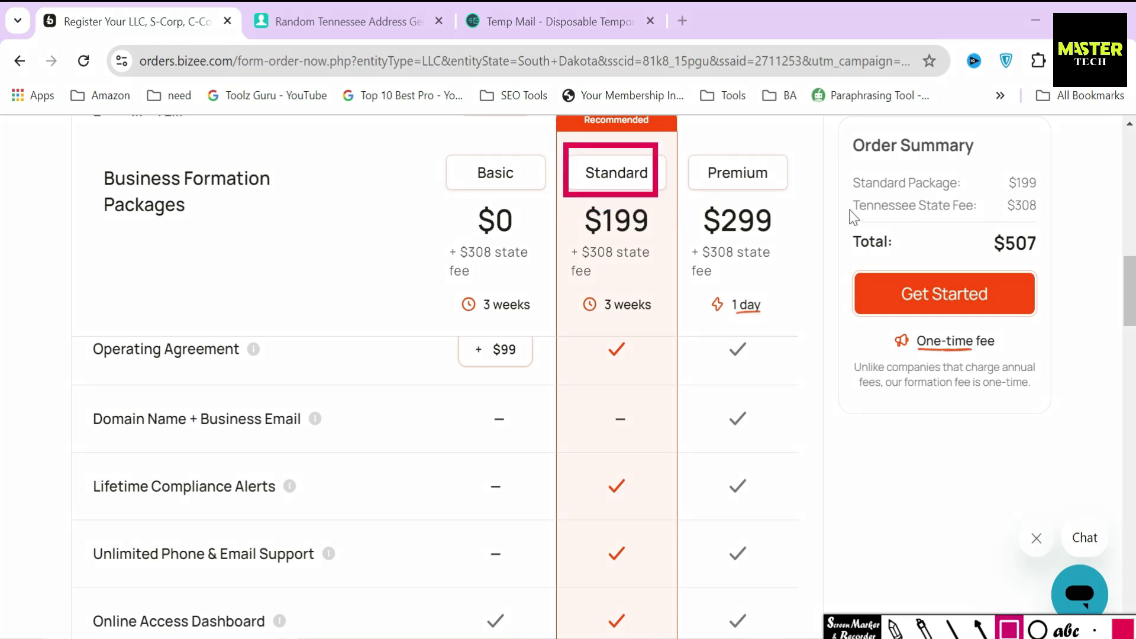
{"action": "mouse_move", "coordinate": [836, 130]}
{"action": "left_mouse_down"}
{"action": "mouse_move", "coordinate": [1008, 413]}
{"action": "mouse_move", "coordinate": [1067, 416]}
{"action": "left_mouse_up"}
{"action": "left_click", "coordinate": [978, 628]}
{"action": "left_click_drag", "start_coordinate": [941, 392], "coordinate": [941, 322]}
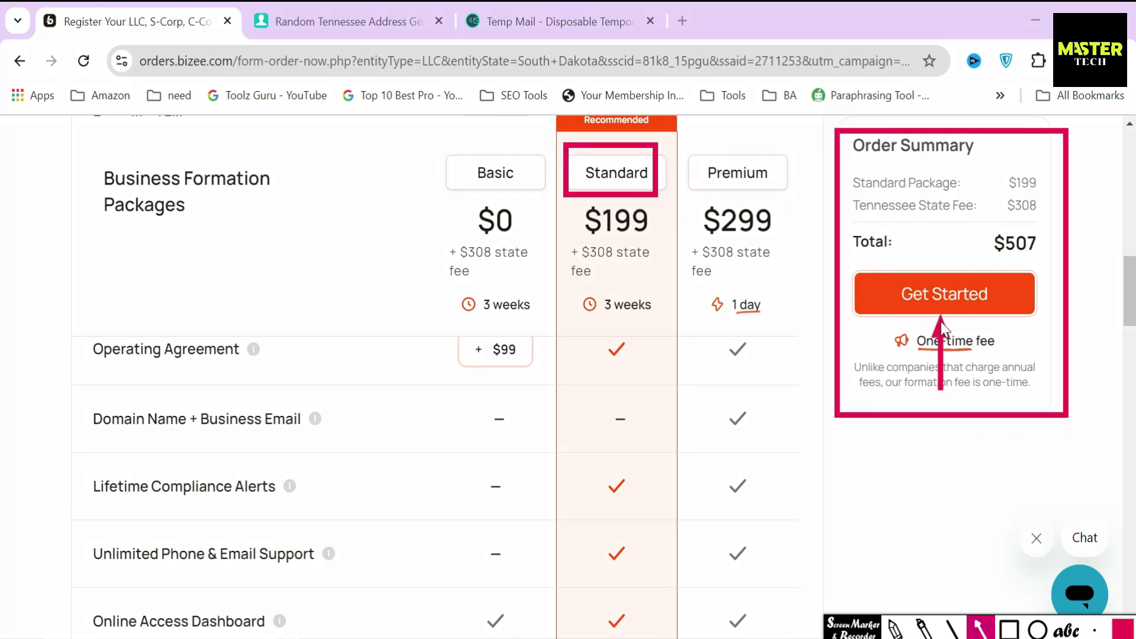
{"action": "key", "text": "Escape"}
{"action": "left_click", "coordinate": [908, 290]}
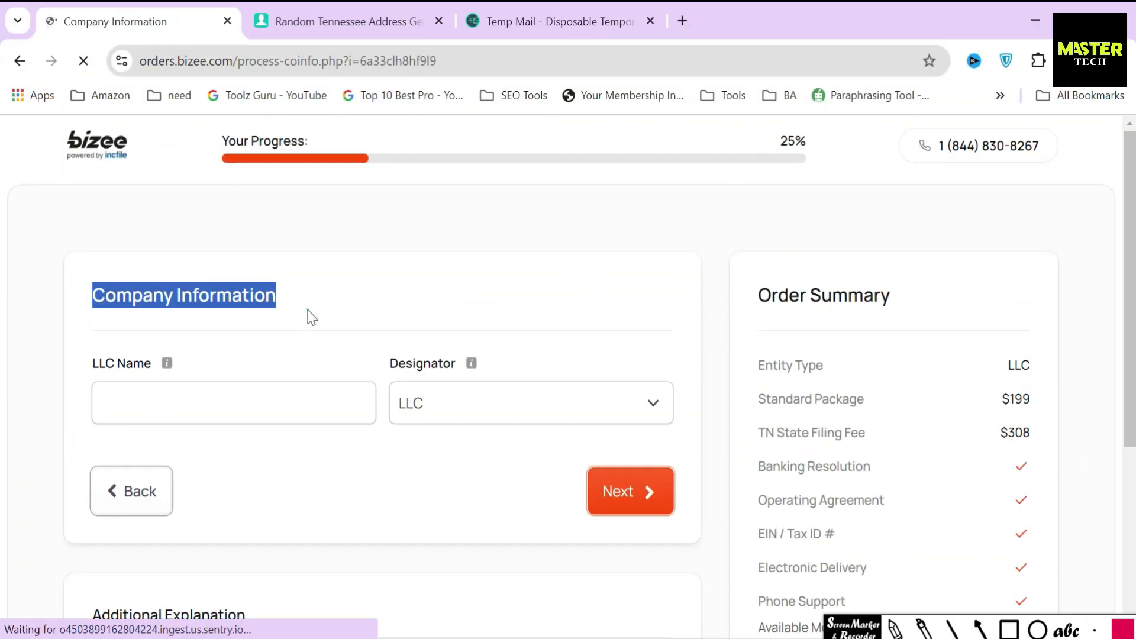
Enter 'rental property' as the LLC name and keep LLC as the designator
{"action": "left_click", "coordinate": [157, 373]}
{"action": "left_click_drag", "start_coordinate": [89, 364], "coordinate": [169, 366]}
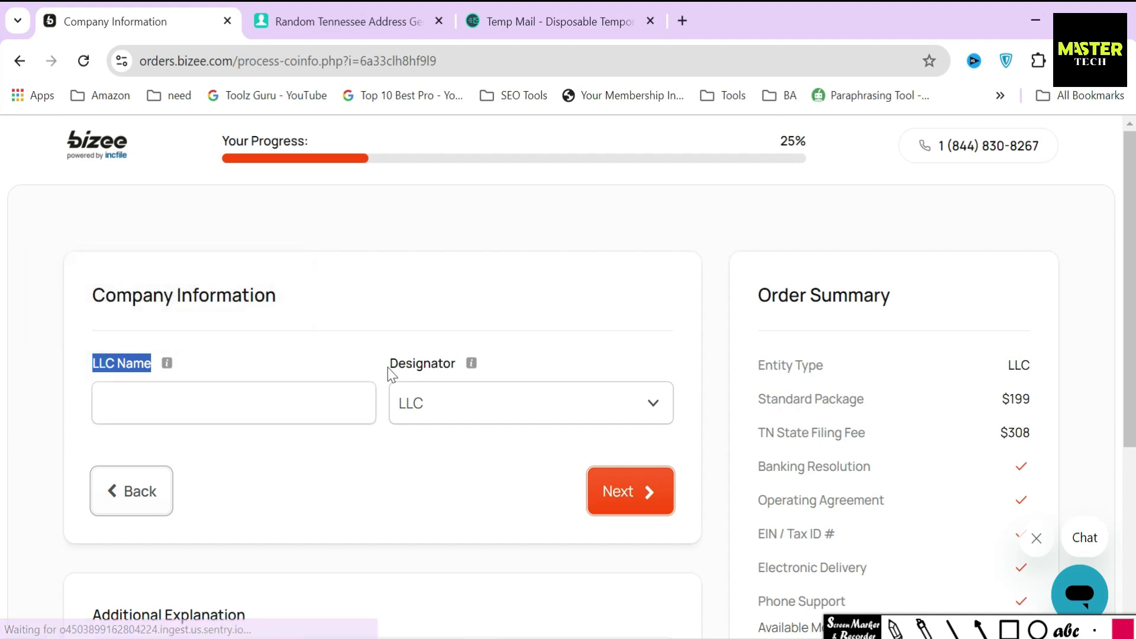
{"action": "left_click_drag", "start_coordinate": [388, 367], "coordinate": [463, 375]}
{"action": "left_click", "coordinate": [325, 406]}
{"action": "type", "text": "renta"}
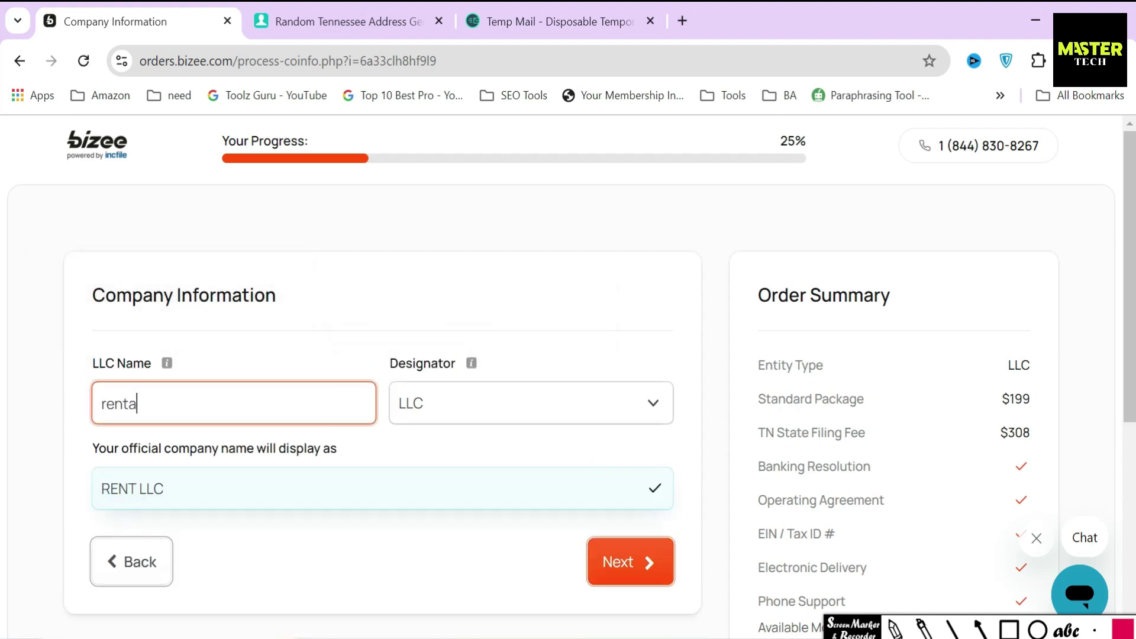
{"action": "type", "text": "l property"}
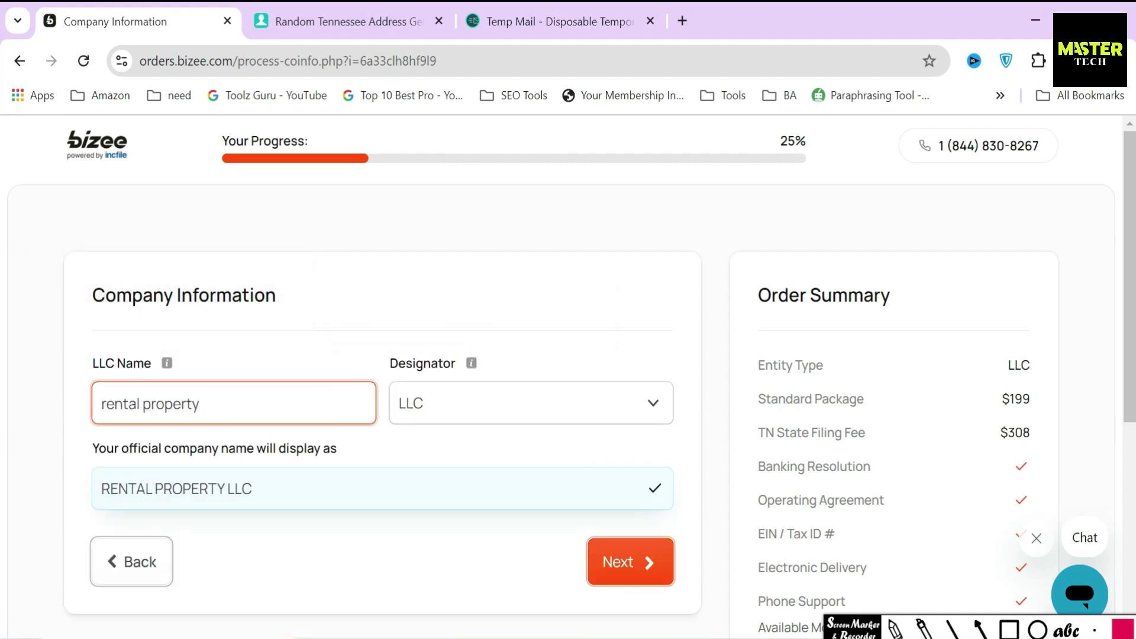
{"action": "left_click", "coordinate": [463, 406]}
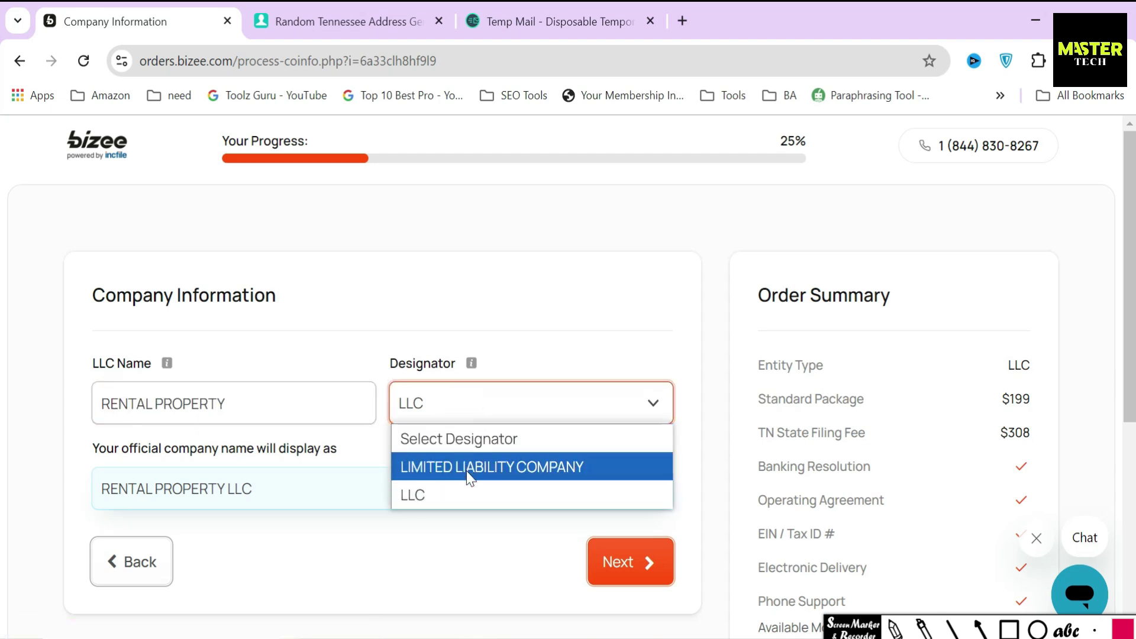
{"action": "left_click", "coordinate": [466, 494]}
Confirm the official name RENTAL PROPERTY LLC and advance to the next order step
{"action": "left_click_drag", "start_coordinate": [77, 448], "coordinate": [214, 486]}
{"action": "left_click_drag", "start_coordinate": [94, 497], "coordinate": [266, 494]}
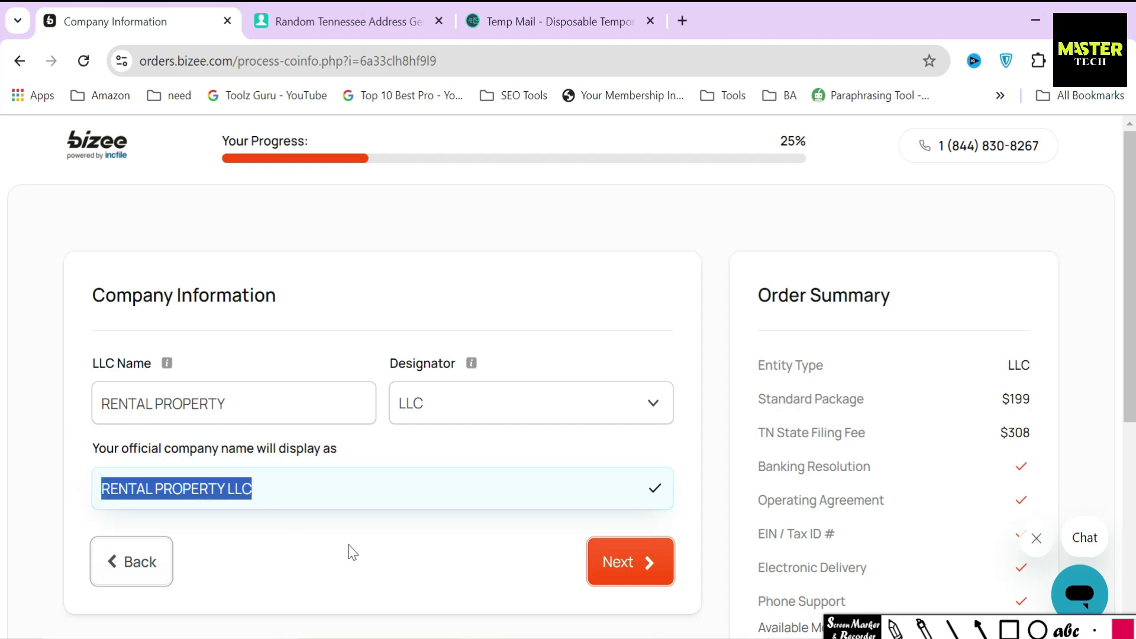
{"action": "left_click", "coordinate": [349, 545]}
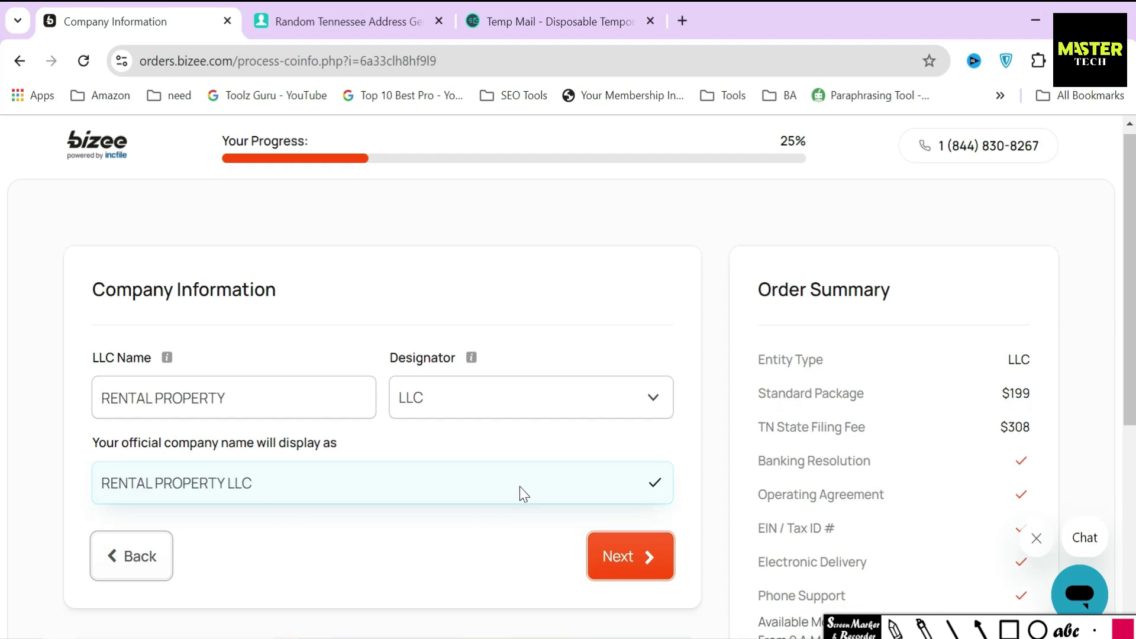
{"action": "scroll", "coordinate": [520, 497], "scroll_direction": "down", "scroll_amount": 3}
{"action": "left_click", "coordinate": [621, 390]}
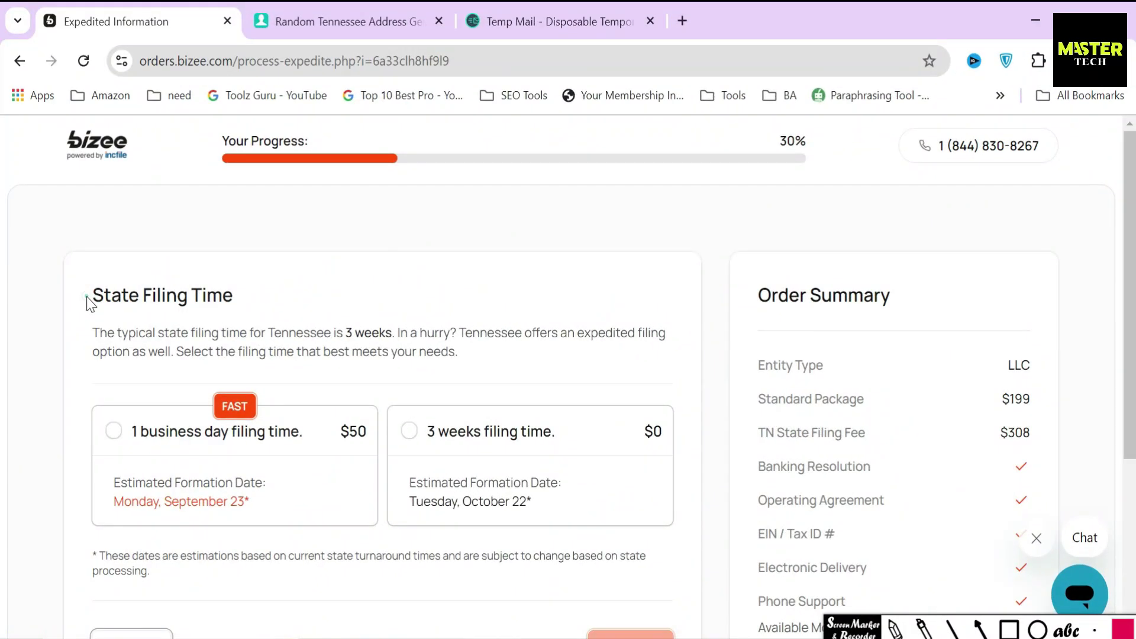
Keep the free 3 weeks filing time instead of the $50 1-business-day option, then continue
{"action": "left_click_drag", "start_coordinate": [665, 309], "coordinate": [737, 312]}
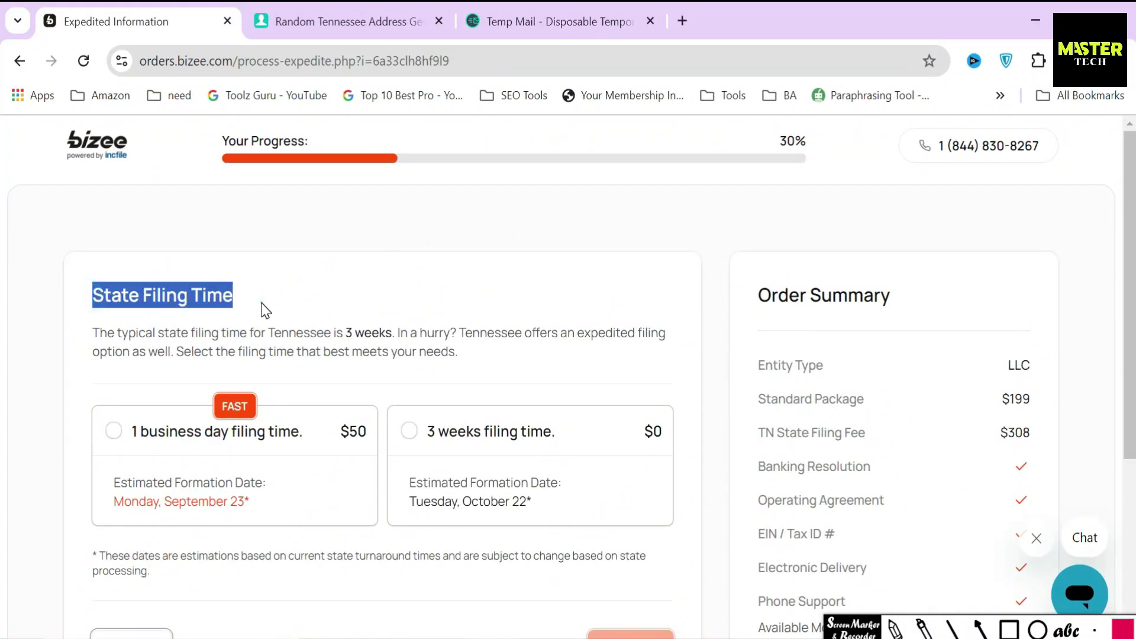
{"action": "left_click", "coordinate": [265, 310]}
{"action": "left_click_drag", "start_coordinate": [92, 332], "coordinate": [386, 333]}
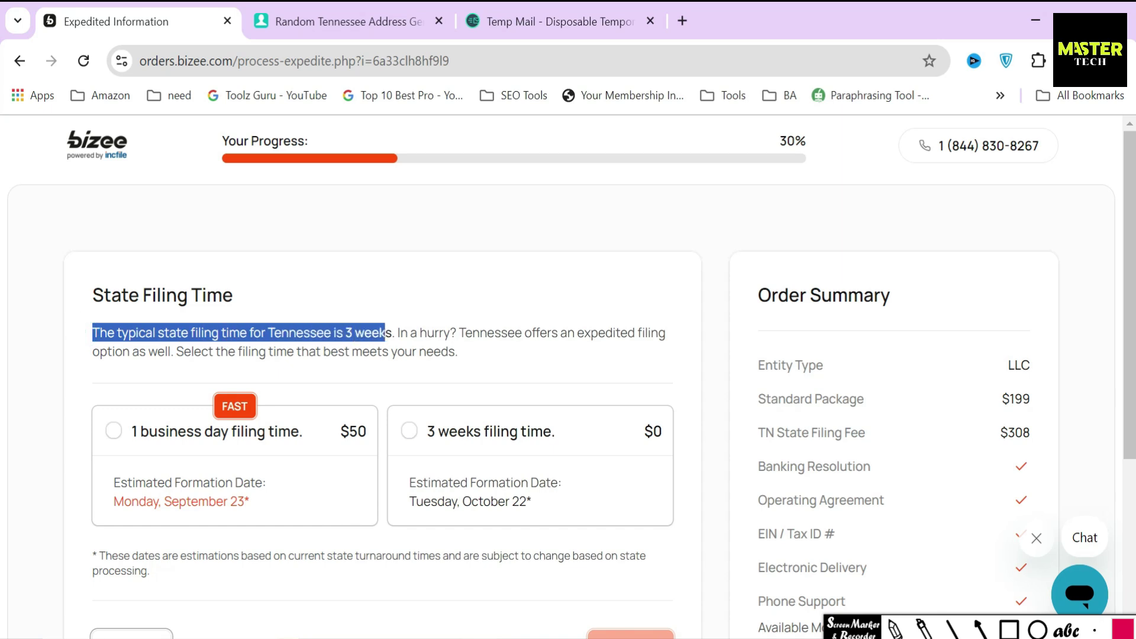
{"action": "left_click", "coordinate": [403, 336]}
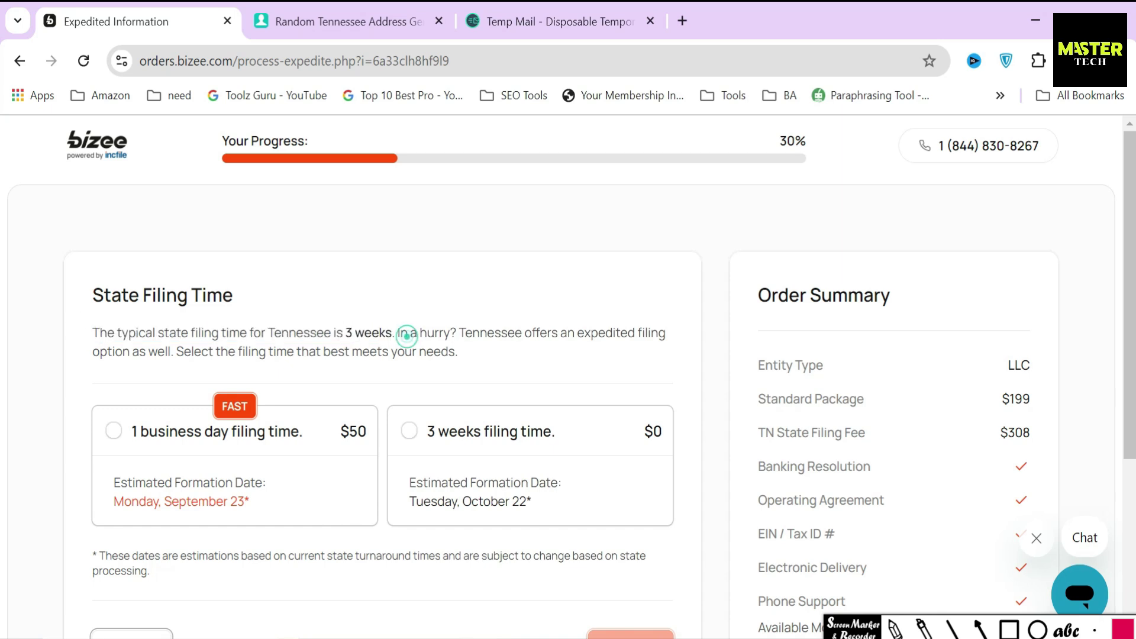
{"action": "scroll", "coordinate": [576, 424], "scroll_direction": "down", "scroll_amount": 2}
{"action": "left_click", "coordinate": [477, 352]}
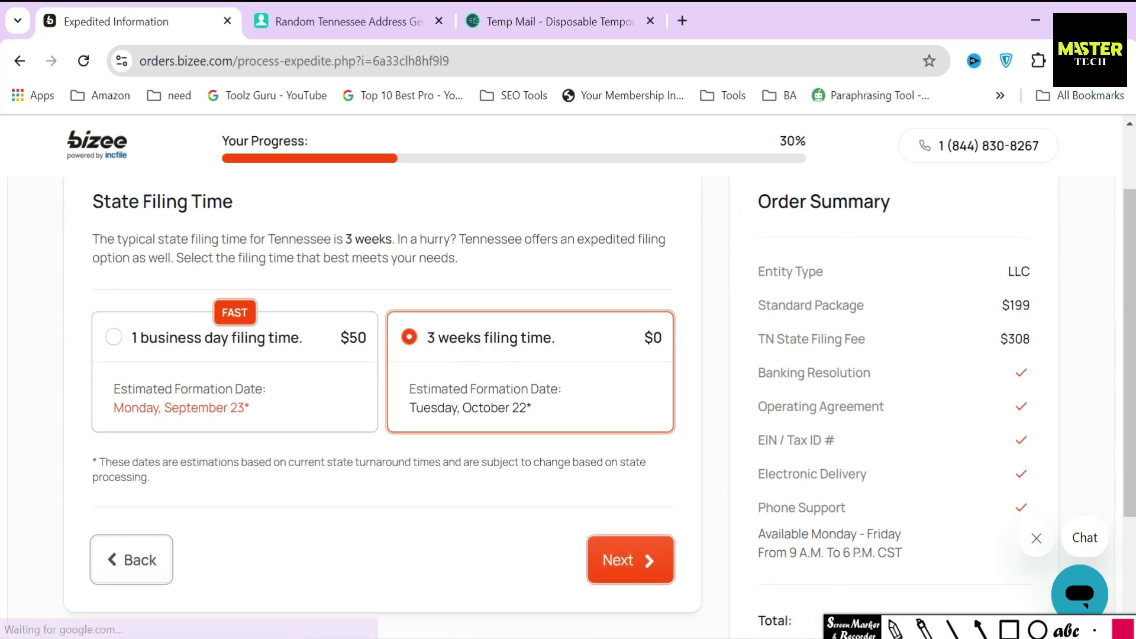
{"action": "left_click", "coordinate": [1008, 629]}
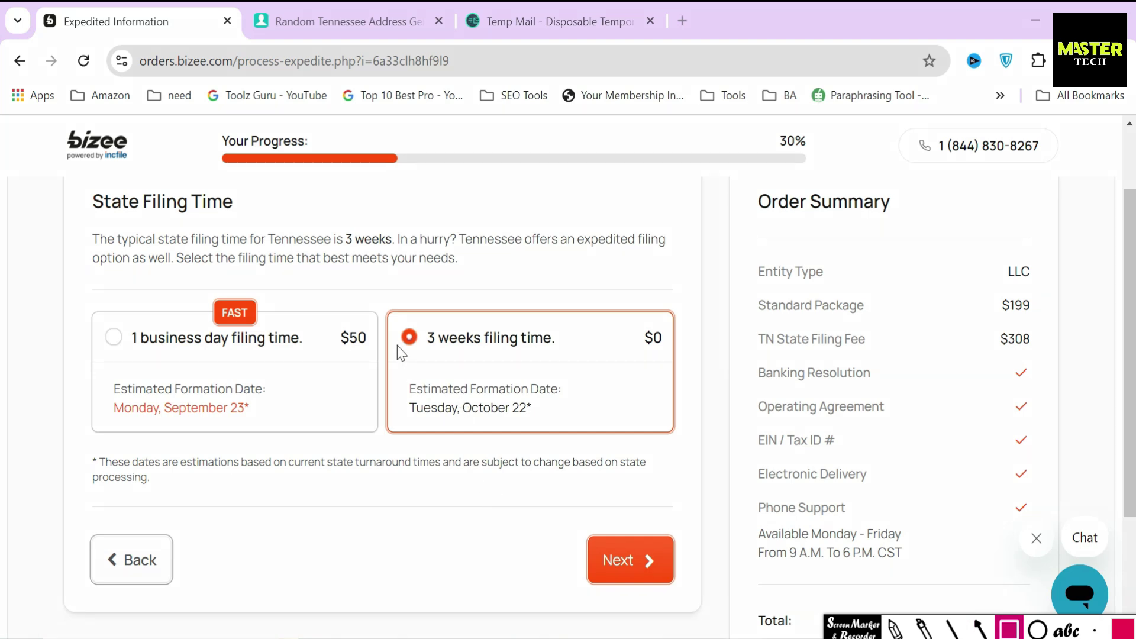
{"action": "mouse_move", "coordinate": [389, 310]}
{"action": "left_mouse_down"}
{"action": "mouse_move", "coordinate": [523, 360]}
{"action": "mouse_move", "coordinate": [571, 364]}
{"action": "left_mouse_up"}
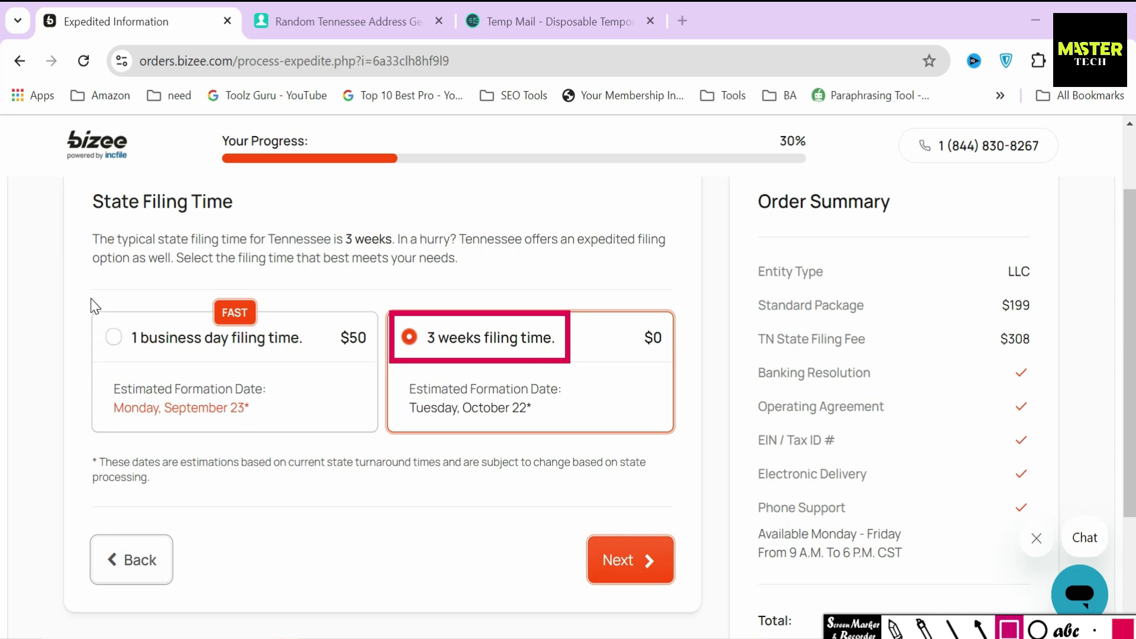
{"action": "mouse_move", "coordinate": [91, 297]}
{"action": "left_mouse_down"}
{"action": "mouse_move", "coordinate": [145, 362]}
{"action": "mouse_move", "coordinate": [311, 358]}
{"action": "left_mouse_up"}
{"action": "mouse_move", "coordinate": [328, 319]}
{"action": "left_mouse_down"}
{"action": "mouse_move", "coordinate": [343, 358]}
{"action": "mouse_move", "coordinate": [375, 358]}
{"action": "left_mouse_up"}
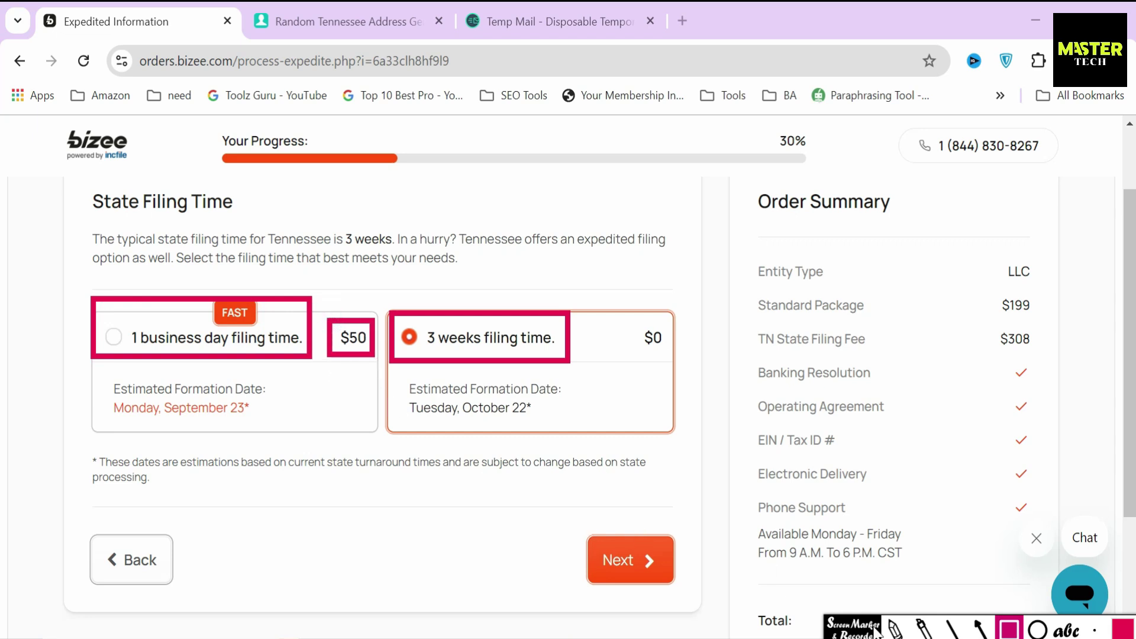
{"action": "key", "text": "Escape"}
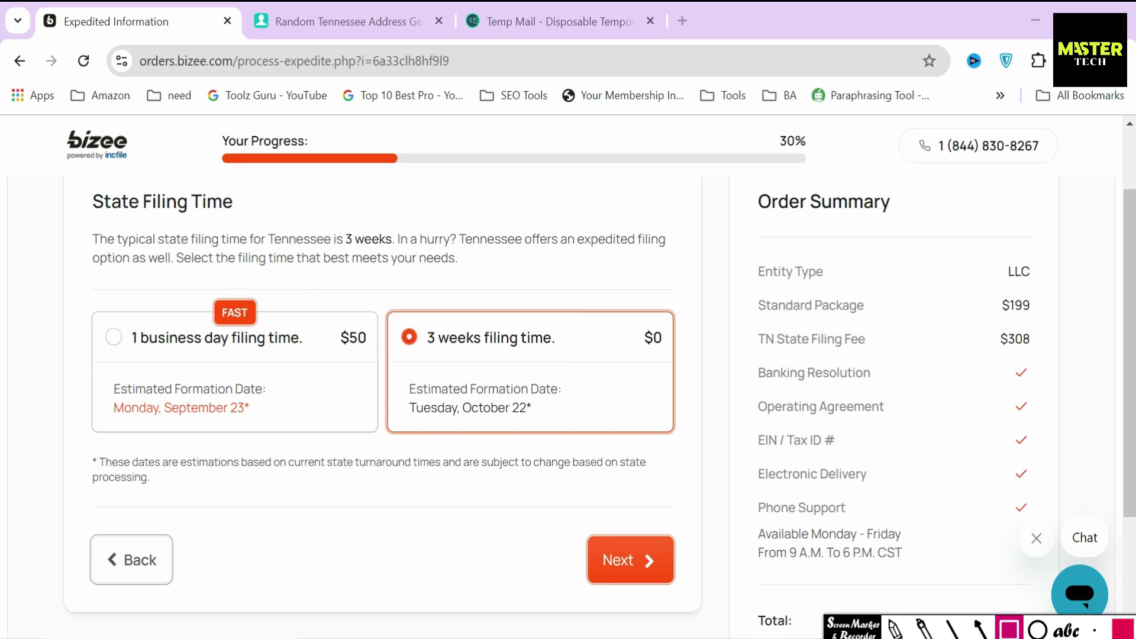
{"action": "left_click", "coordinate": [605, 548]}
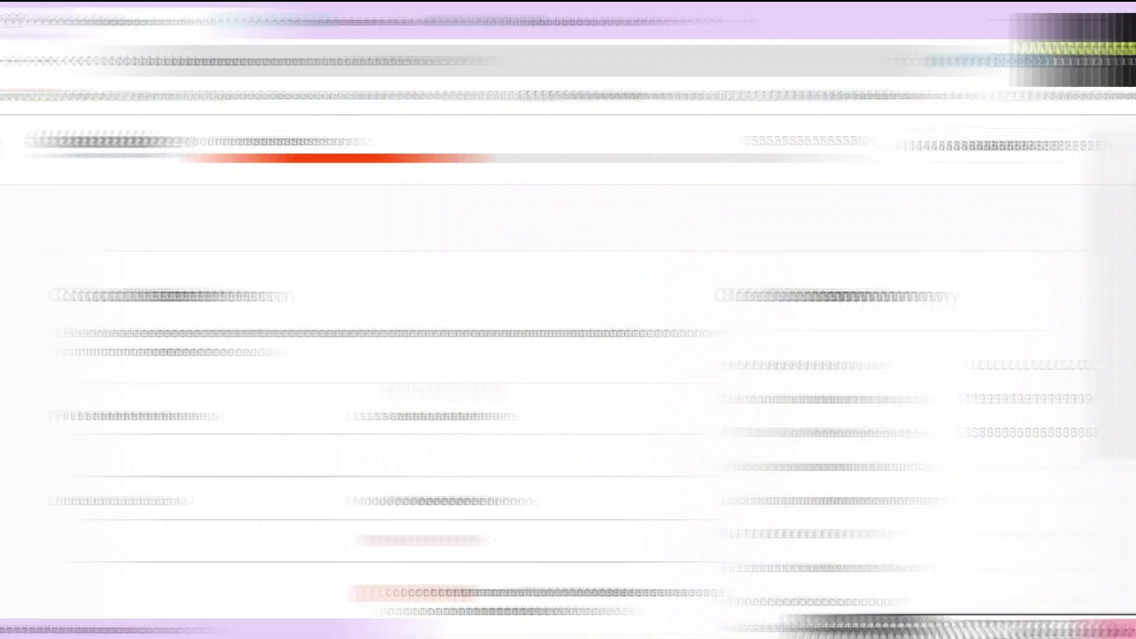
Enter the contact person's first and last name
{"action": "left_click_drag", "start_coordinate": [91, 295], "coordinate": [274, 300]}
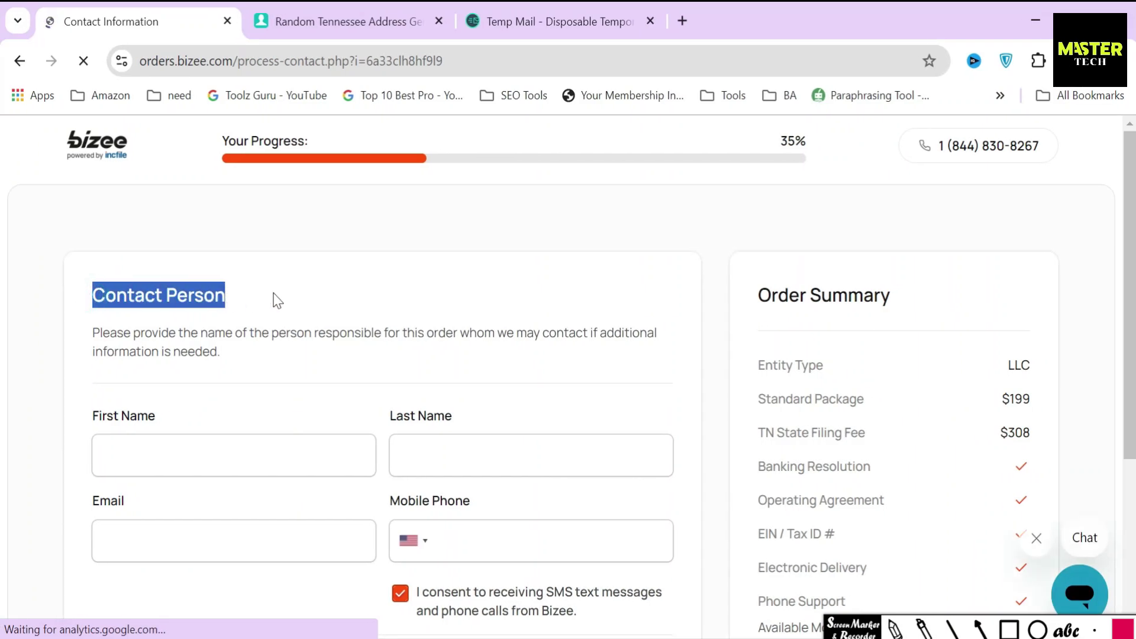
{"action": "left_click", "coordinate": [274, 296]}
{"action": "left_click", "coordinate": [247, 456]}
{"action": "type", "text": "Ct"}
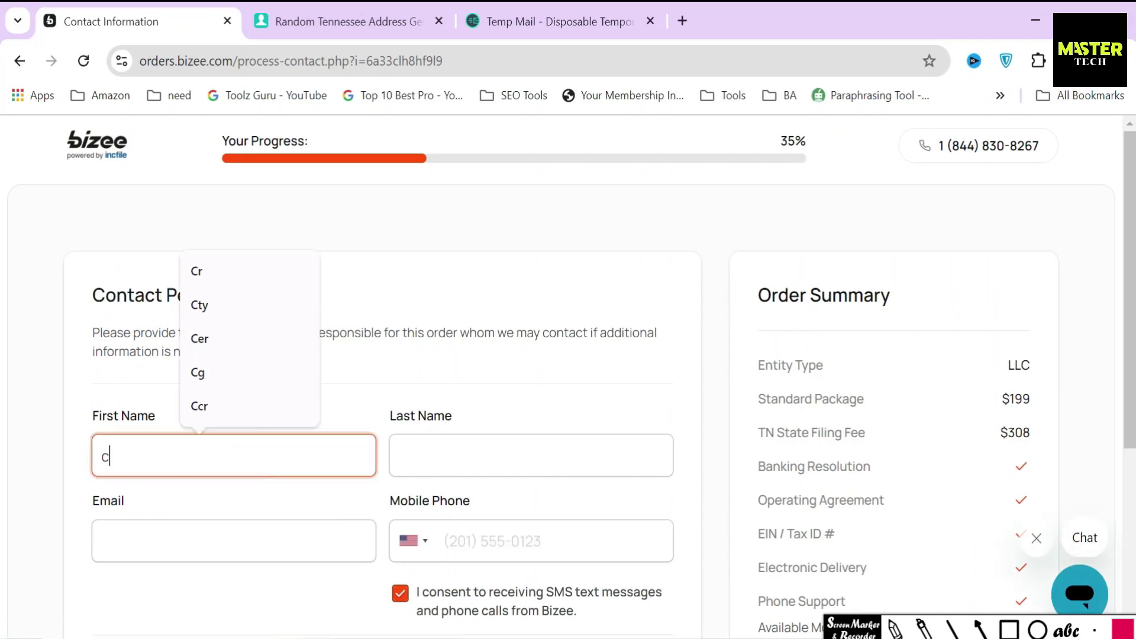
{"action": "left_click", "coordinate": [476, 460]}
{"action": "type", "text": "bnn"}
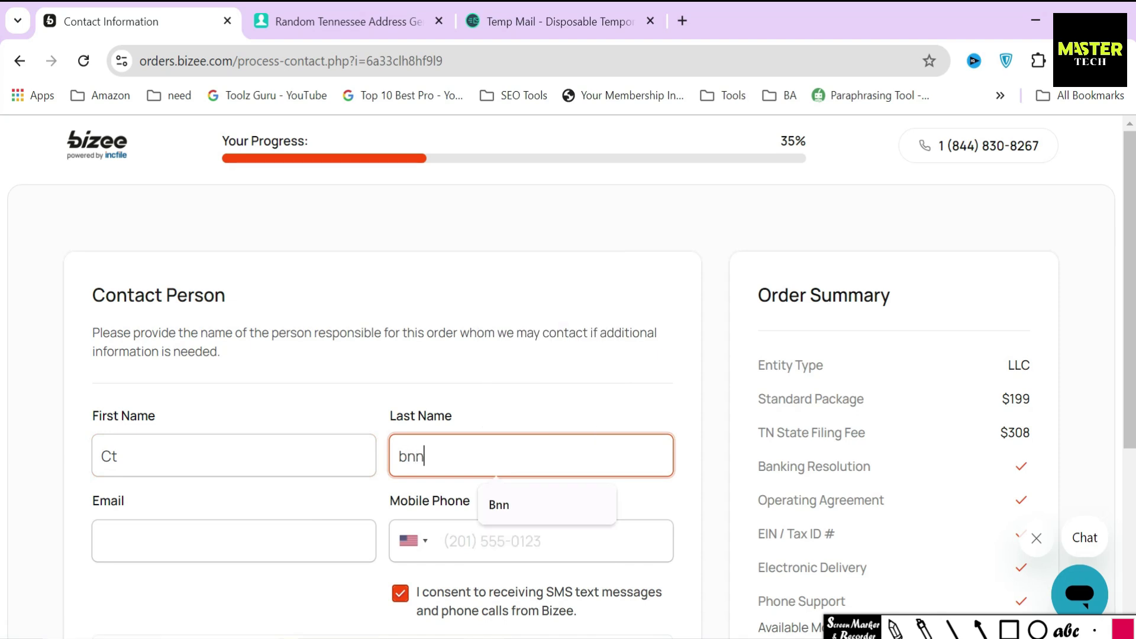
{"action": "scroll", "coordinate": [476, 459], "scroll_direction": "down", "scroll_amount": 2}
Paste the temporary e-mail address from the Temp Mail page into the Email field
{"action": "left_click", "coordinate": [306, 417]}
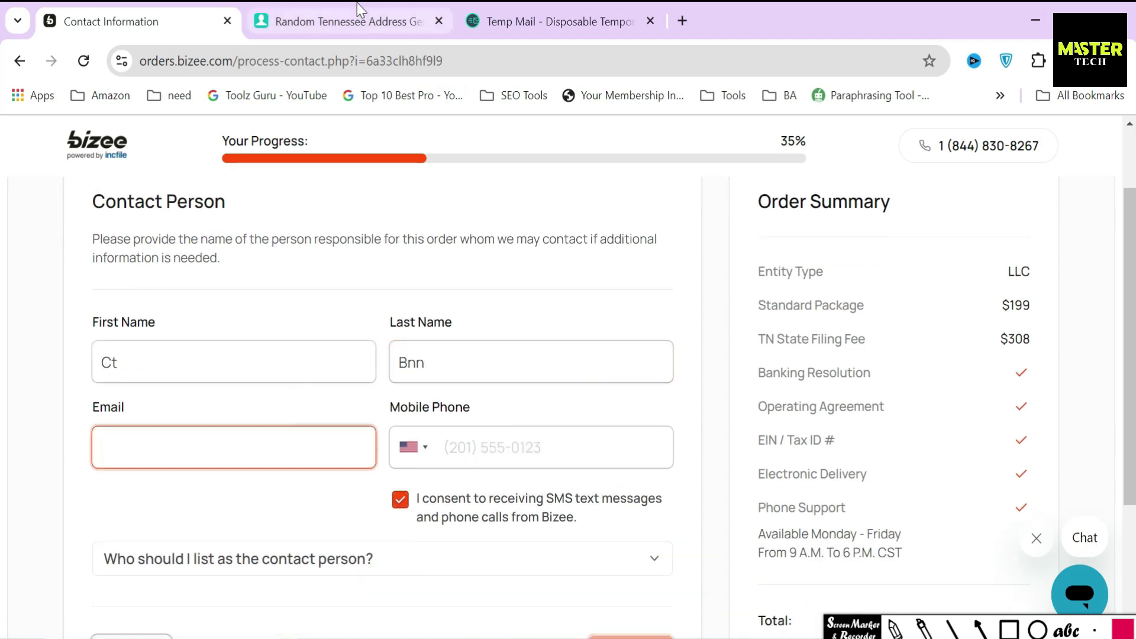
{"action": "left_click", "coordinate": [563, 23]}
{"action": "left_click", "coordinate": [741, 309]}
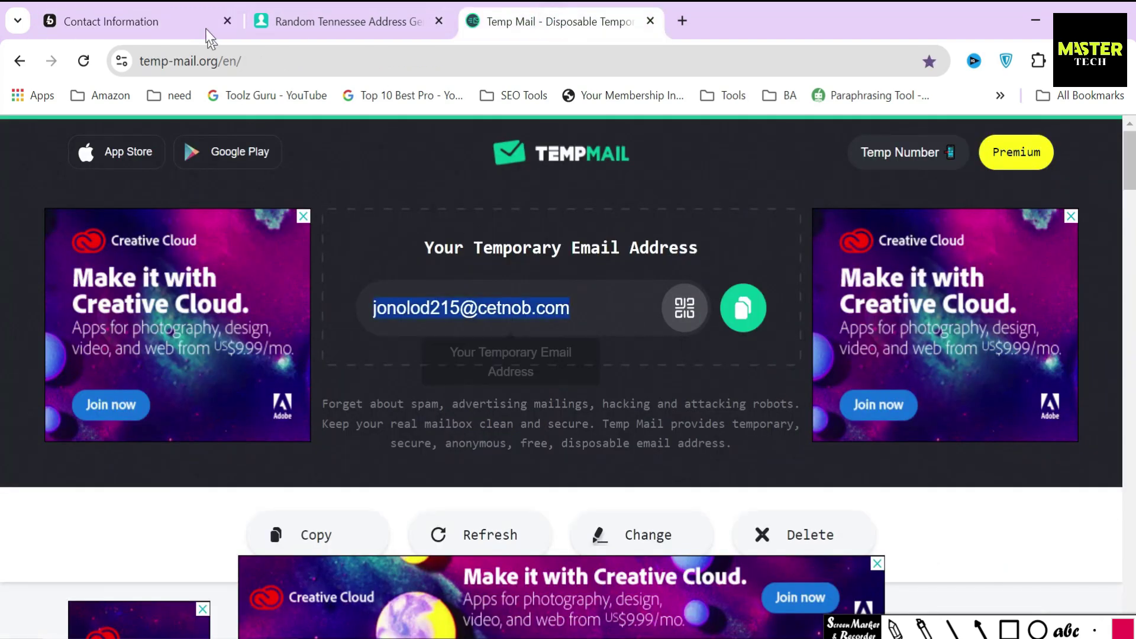
{"action": "left_click", "coordinate": [178, 22]}
{"action": "key", "text": "ctrl+v"}
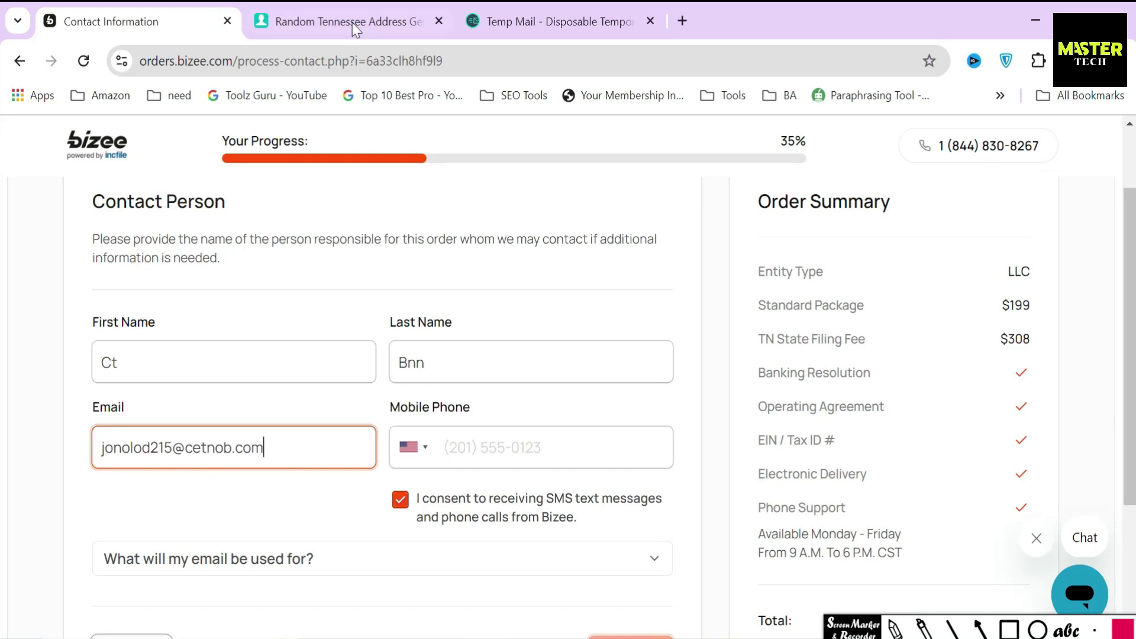
Paste the generated phone number into Mobile Phone and submit the contact details
{"action": "left_click", "coordinate": [353, 22]}
{"action": "scroll", "coordinate": [538, 432], "scroll_direction": "down", "scroll_amount": 1}
{"action": "scroll", "coordinate": [538, 432], "scroll_direction": "down", "scroll_amount": 9}
{"action": "left_click", "coordinate": [626, 383]}
{"action": "key", "text": "ctrl+c"}
{"action": "left_click", "coordinate": [140, 21]}
{"action": "left_click", "coordinate": [578, 447]}
{"action": "key", "text": "ctrl+v"}
{"action": "scroll", "coordinate": [481, 444], "scroll_direction": "down", "scroll_amount": 3}
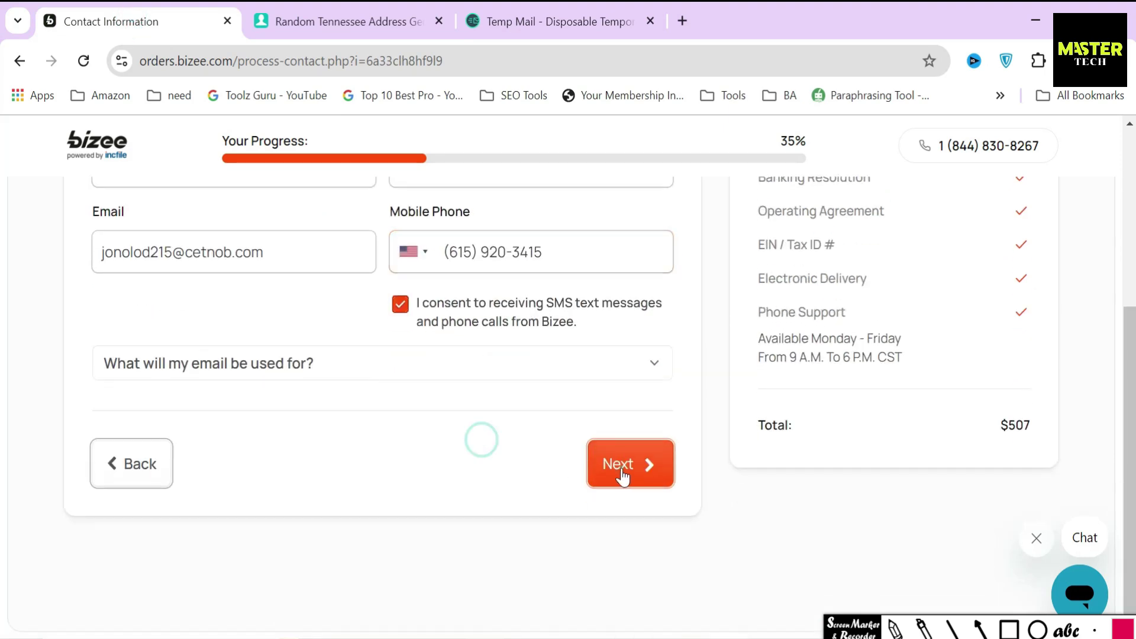
{"action": "left_click", "coordinate": [620, 472]}
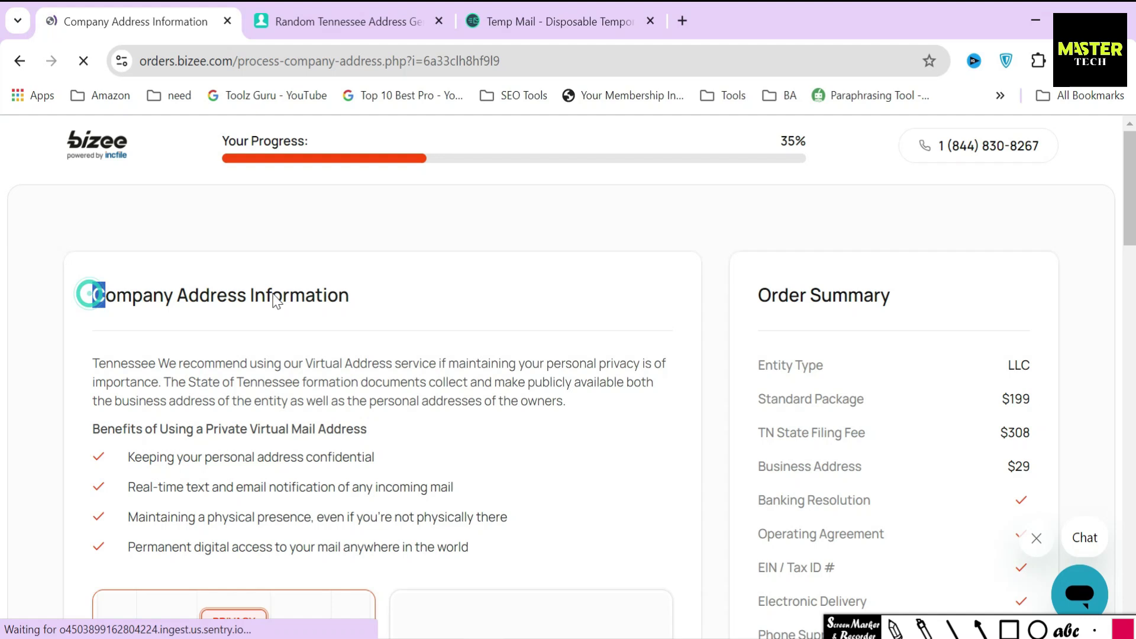
Review the virtual address recommendation and its four virtual mail benefits
{"action": "left_click_drag", "start_coordinate": [90, 294], "coordinate": [380, 302]}
{"action": "left_click", "coordinate": [254, 361]}
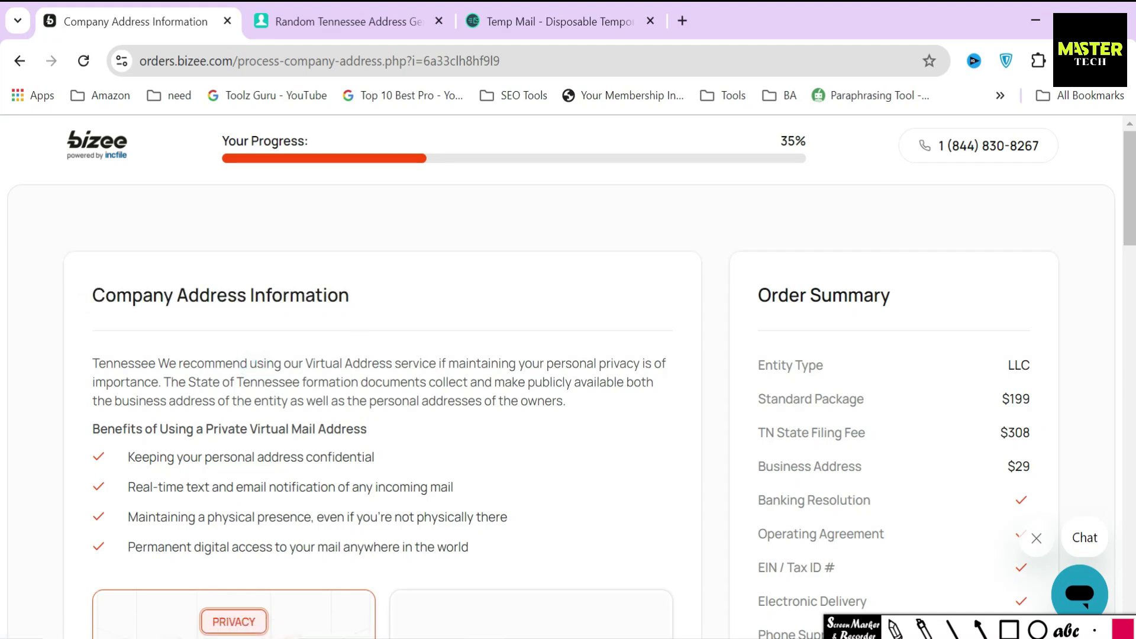
{"action": "left_click_drag", "start_coordinate": [91, 362], "coordinate": [394, 364]}
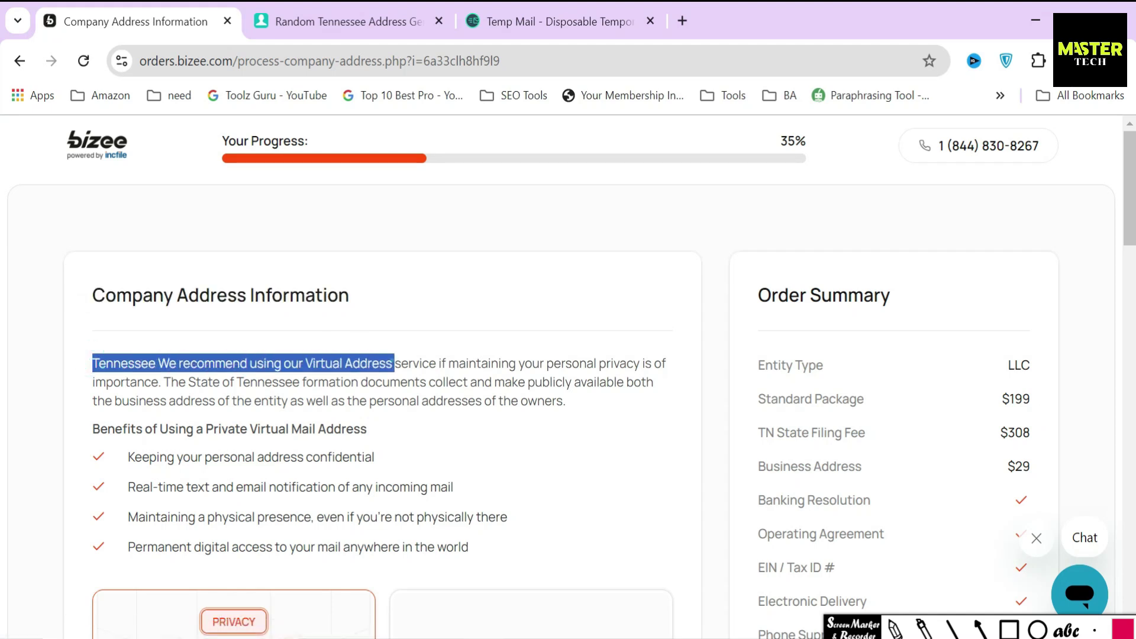
{"action": "left_click_drag", "start_coordinate": [85, 426], "coordinate": [426, 430]}
{"action": "scroll", "coordinate": [426, 430], "scroll_direction": "down", "scroll_amount": 3}
{"action": "left_click", "coordinate": [556, 332]}
{"action": "left_click", "coordinate": [1009, 629]}
{"action": "mouse_move", "coordinate": [62, 254]}
{"action": "left_mouse_down"}
{"action": "mouse_move", "coordinate": [97, 373]}
{"action": "mouse_move", "coordinate": [515, 386]}
{"action": "left_mouse_up"}
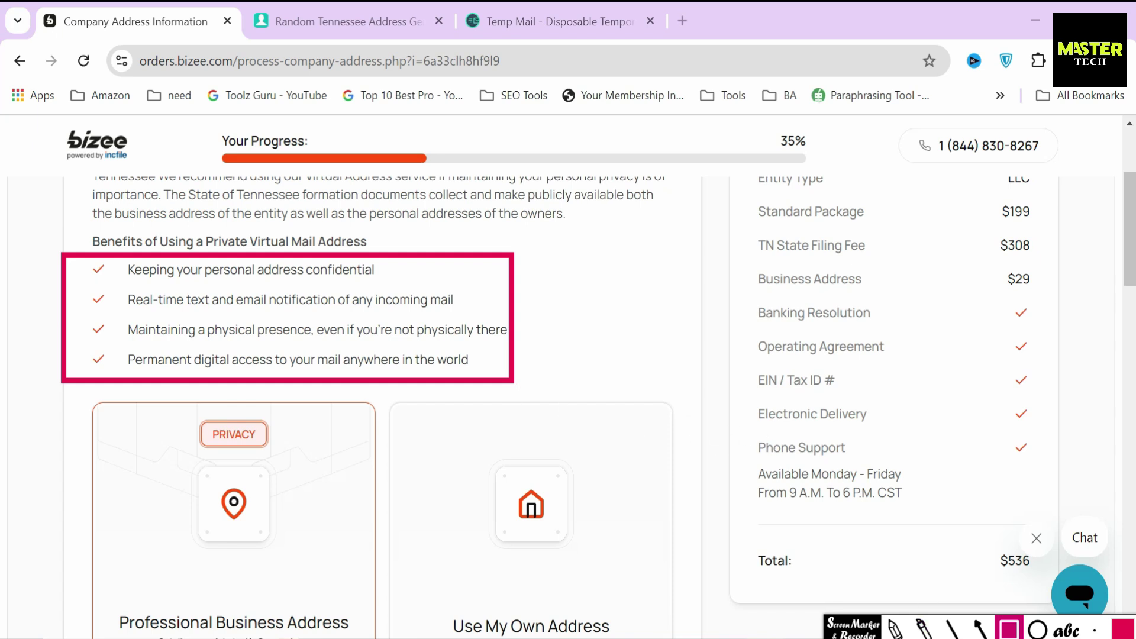
{"action": "key", "text": "Escape"}
{"action": "key", "text": "Escape"}
Mark the Professional Business Address option as preferred over Use My Own Address
{"action": "scroll", "coordinate": [728, 566], "scroll_direction": "down", "scroll_amount": 3}
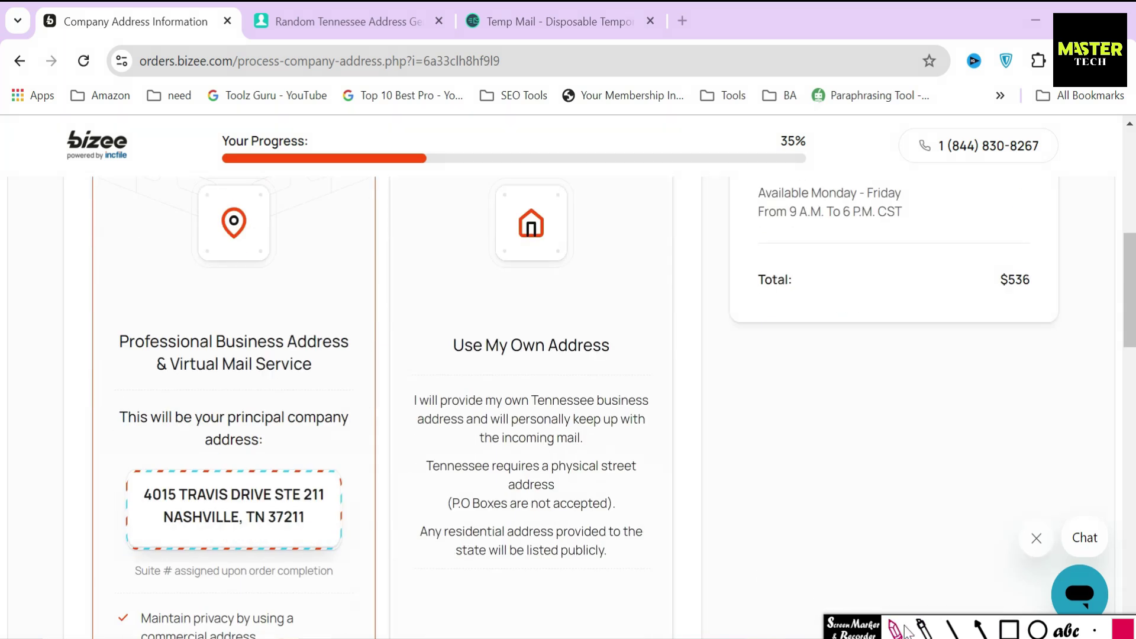
{"action": "left_click", "coordinate": [895, 628]}
{"action": "mouse_move", "coordinate": [201, 307]}
{"action": "left_mouse_down"}
{"action": "mouse_move", "coordinate": [225, 341]}
{"action": "mouse_move", "coordinate": [305, 288]}
{"action": "left_mouse_up"}
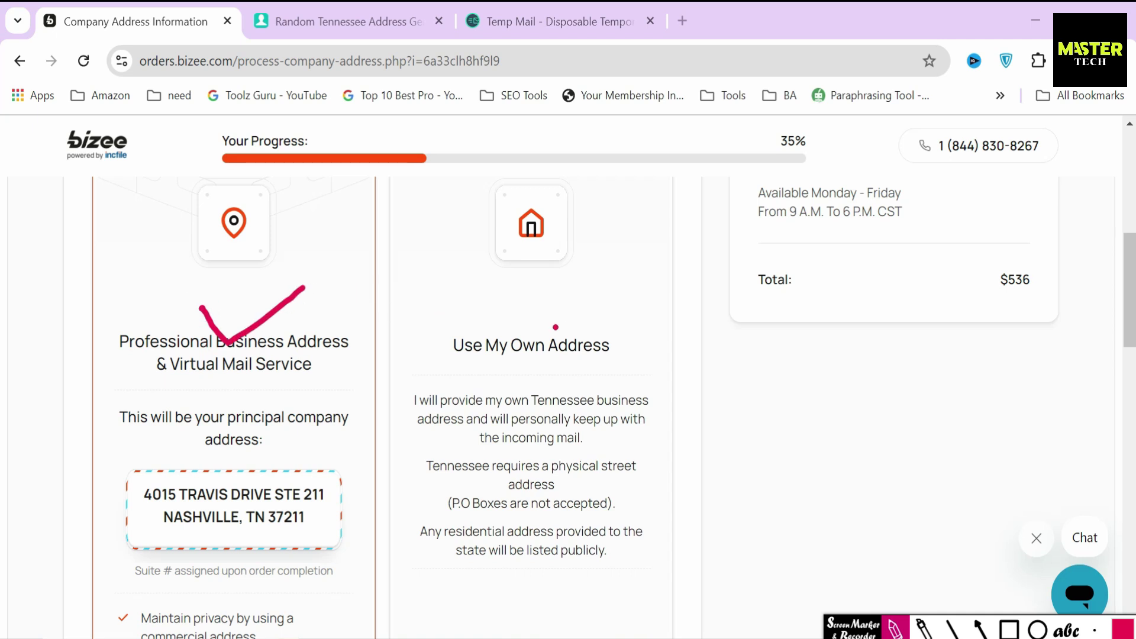
{"action": "mouse_move", "coordinate": [534, 277]}
{"action": "left_mouse_down"}
{"action": "mouse_move", "coordinate": [509, 316]}
{"action": "mouse_move", "coordinate": [556, 310]}
{"action": "left_mouse_up"}
{"action": "left_click_drag", "start_coordinate": [440, 366], "coordinate": [623, 367]}
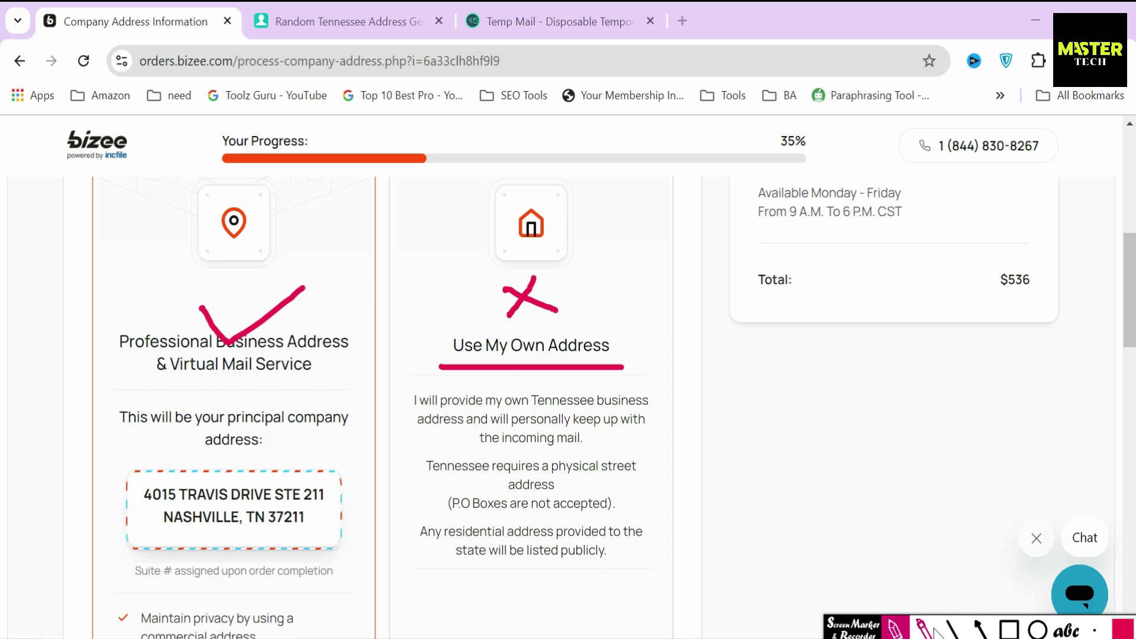
{"action": "left_click", "coordinate": [895, 629]}
{"action": "mouse_move", "coordinate": [415, 401]}
{"action": "left_mouse_down"}
{"action": "mouse_move", "coordinate": [474, 470]}
{"action": "mouse_move", "coordinate": [562, 502]}
{"action": "mouse_move", "coordinate": [615, 558]}
{"action": "left_mouse_up"}
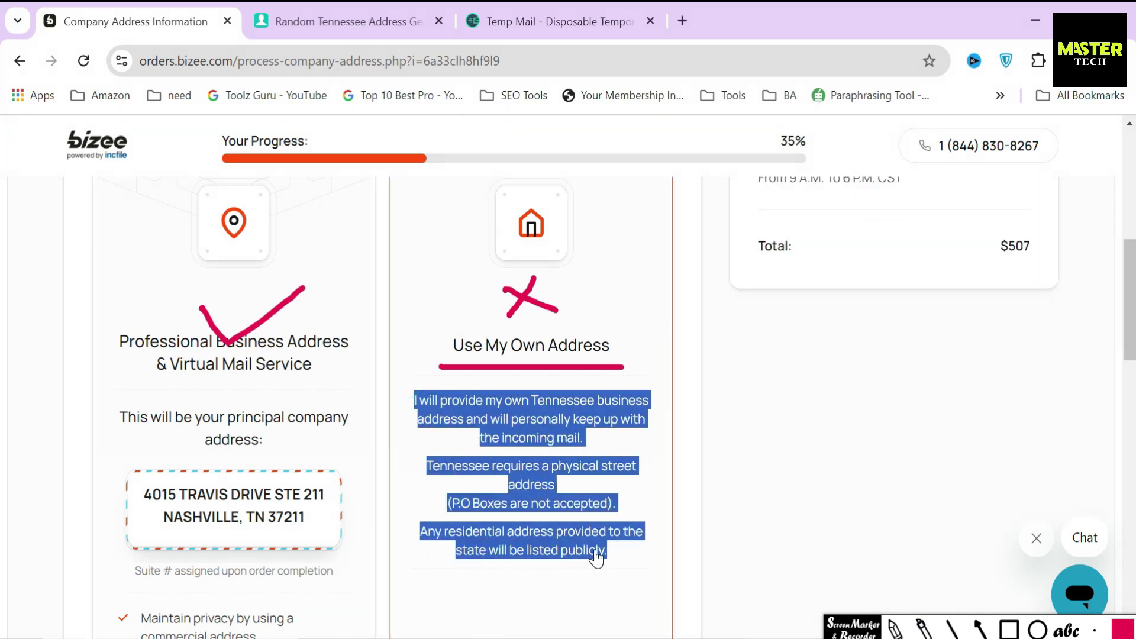
{"action": "left_click", "coordinate": [694, 525]}
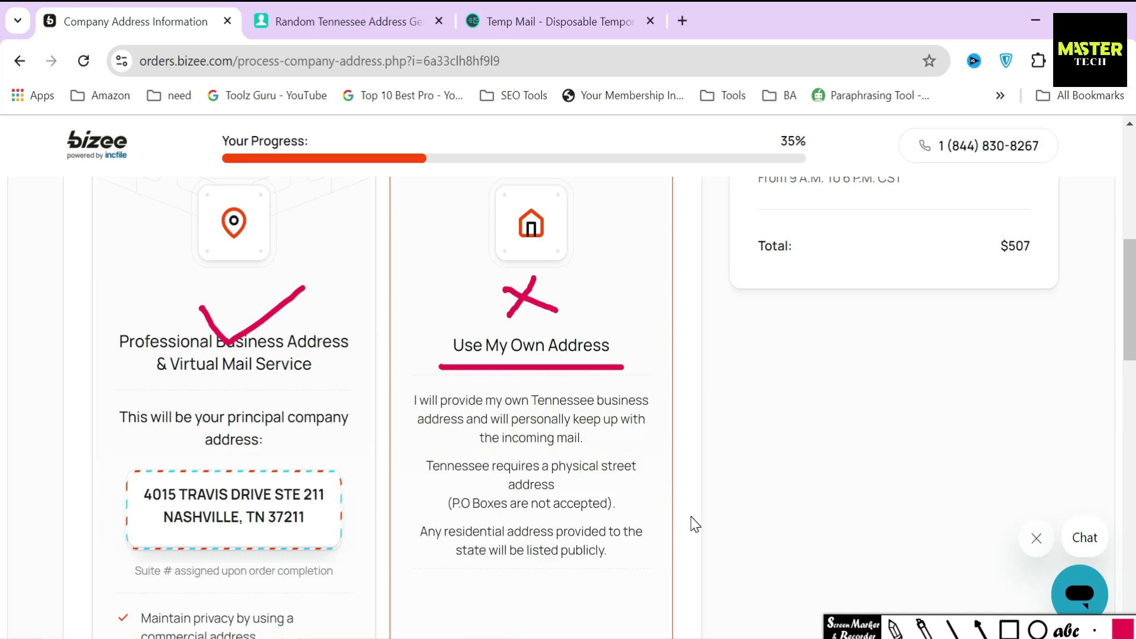
{"action": "left_click", "coordinate": [922, 628]}
{"action": "key", "text": "Escape"}
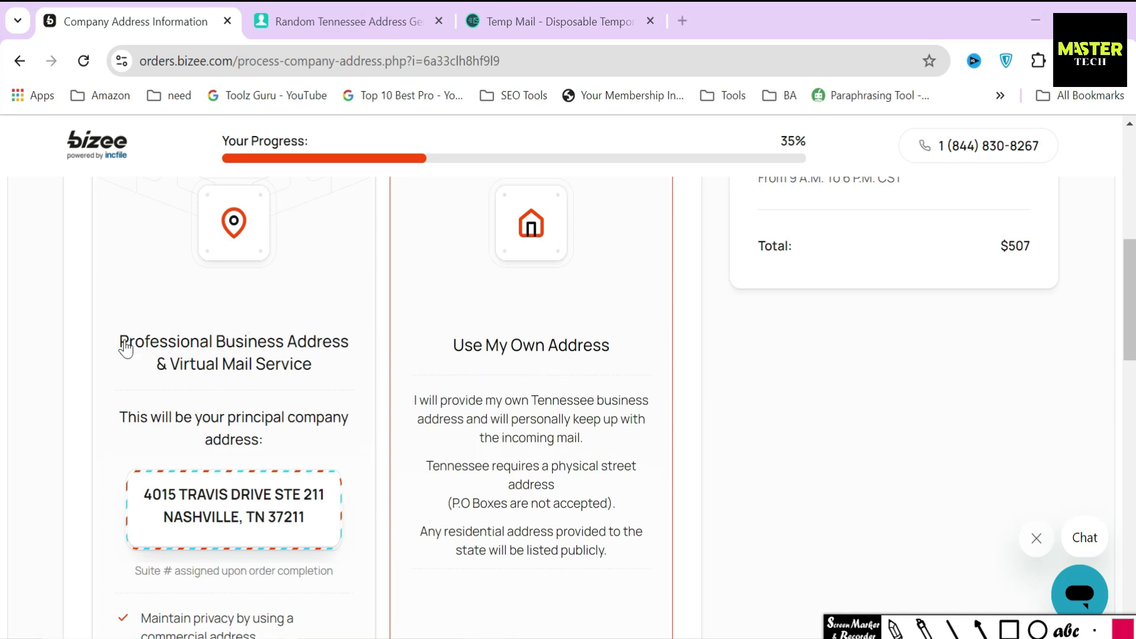
Review the Professional Business Address details and its $29/month price
{"action": "left_click_drag", "start_coordinate": [111, 330], "coordinate": [319, 370]}
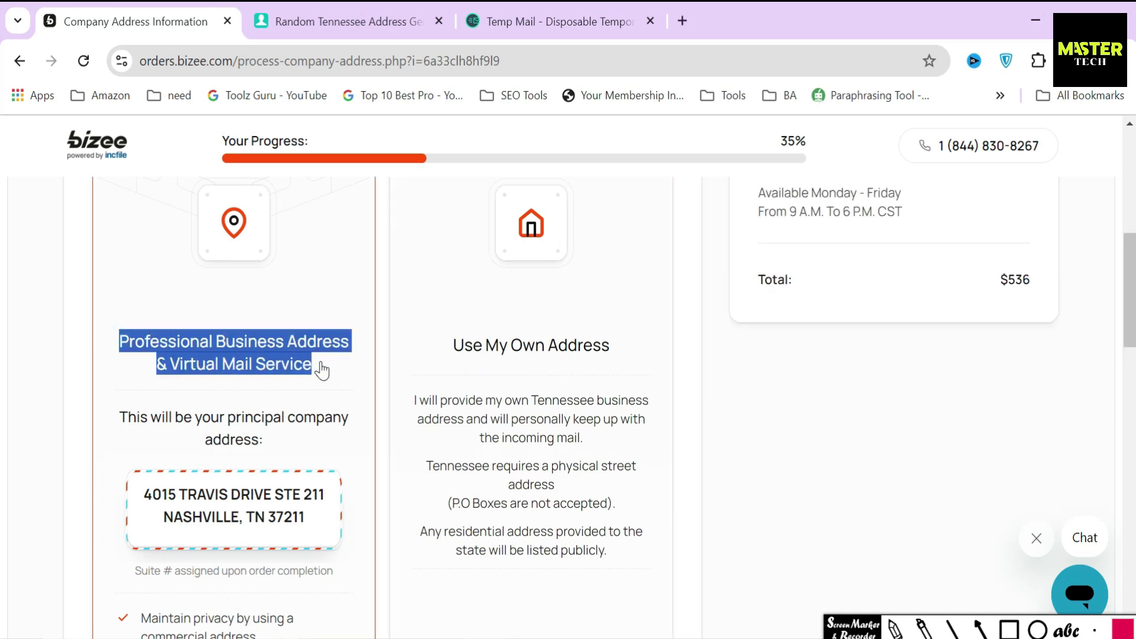
{"action": "left_click_drag", "start_coordinate": [111, 409], "coordinate": [314, 527]}
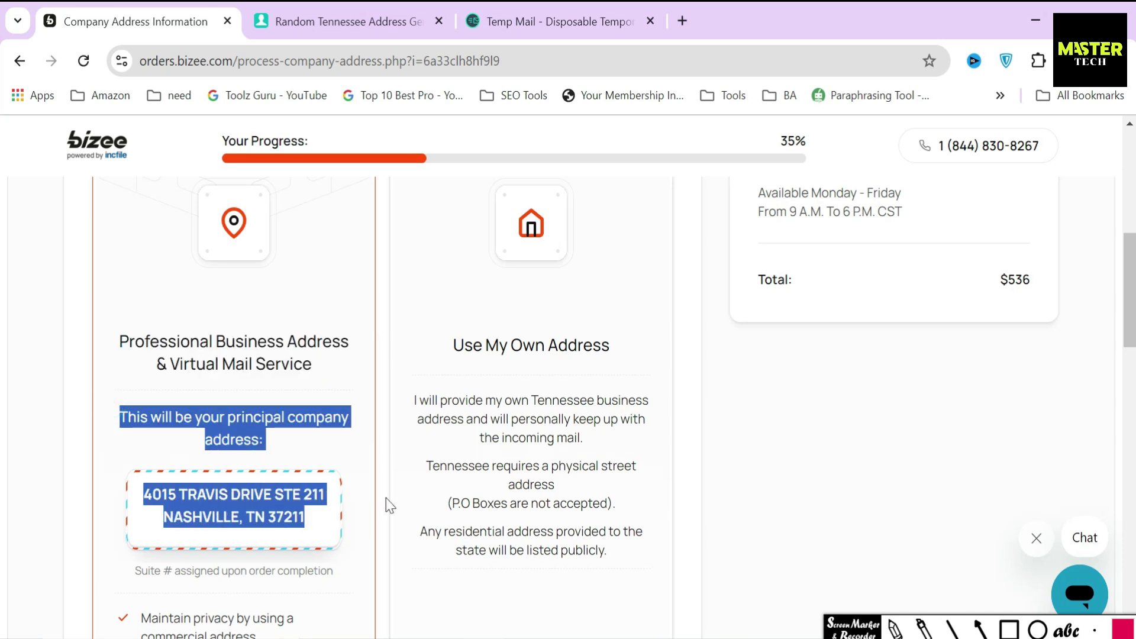
{"action": "scroll", "coordinate": [388, 464], "scroll_direction": "down", "scroll_amount": 6}
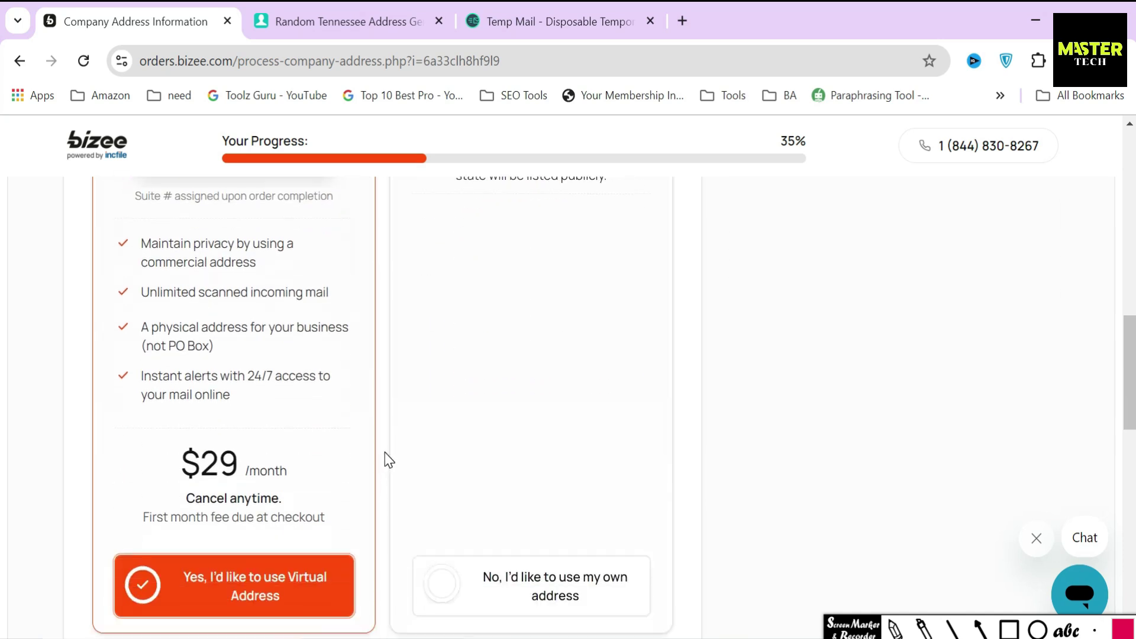
{"action": "left_click", "coordinate": [1009, 629]}
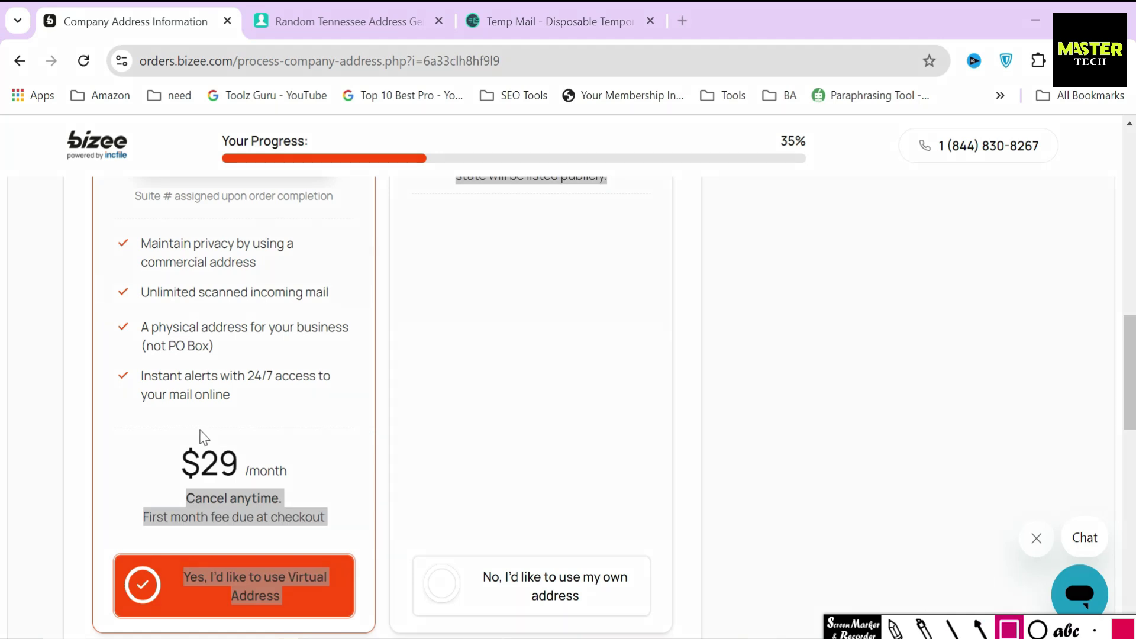
{"action": "left_click_drag", "start_coordinate": [160, 438], "coordinate": [294, 485]}
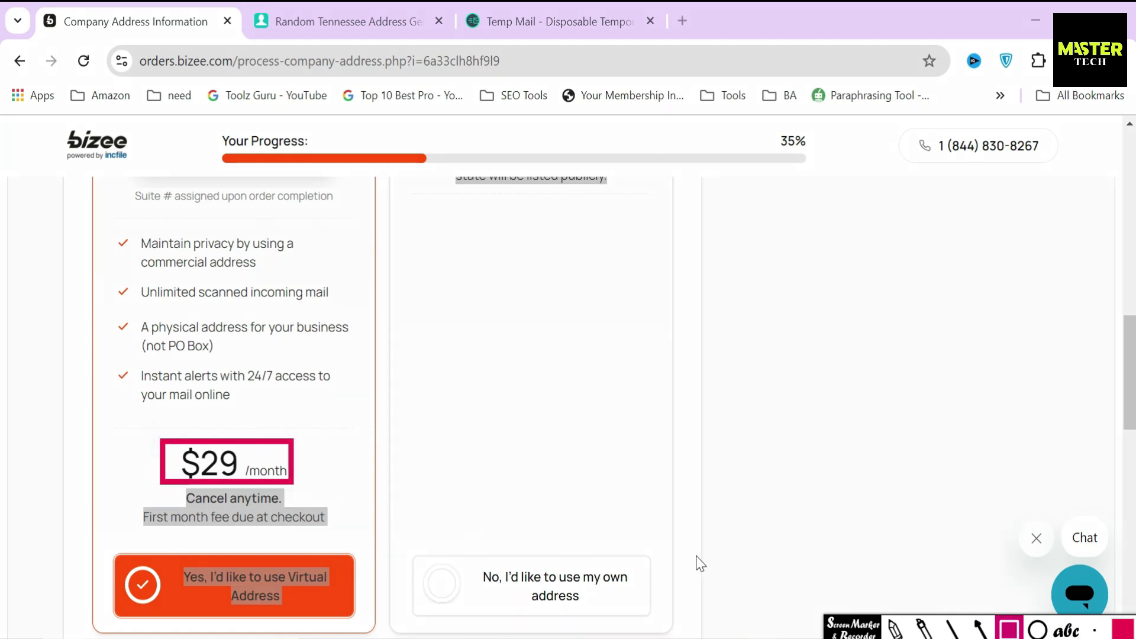
{"action": "key", "text": "Escape"}
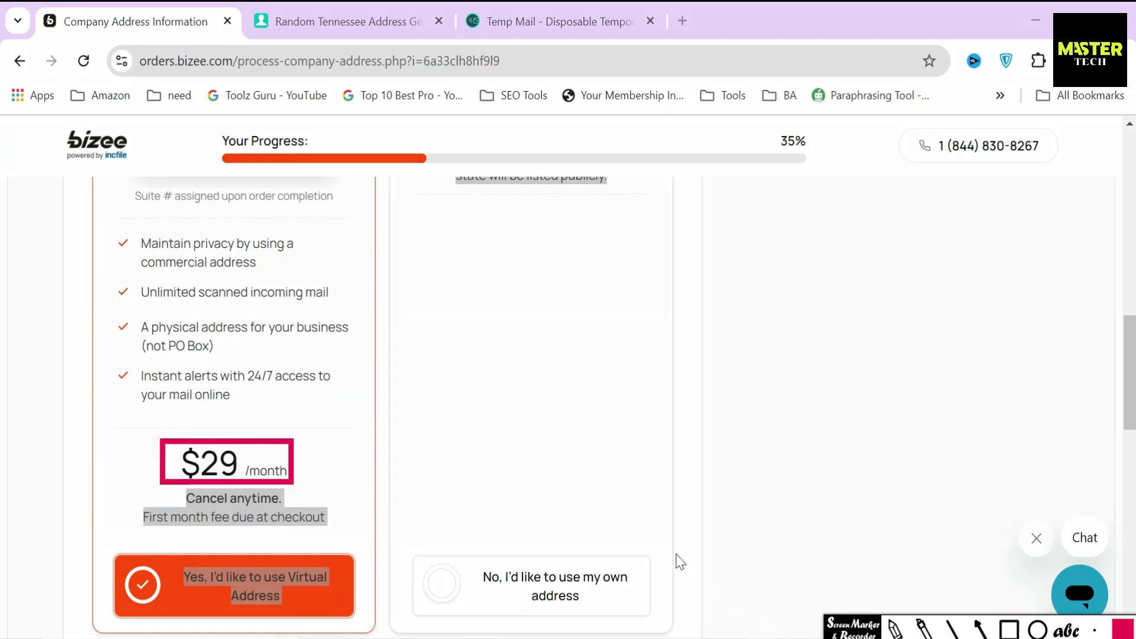
{"action": "scroll", "coordinate": [679, 520], "scroll_direction": "down", "scroll_amount": 8}
Fill the street address and second address line using the address generator's street line
{"action": "left_click_drag", "start_coordinate": [91, 254], "coordinate": [261, 256]}
{"action": "left_click", "coordinate": [299, 246]}
{"action": "scroll", "coordinate": [302, 284], "scroll_direction": "down", "scroll_amount": 3}
{"action": "left_click", "coordinate": [303, 292]}
{"action": "type", "text": "343"}
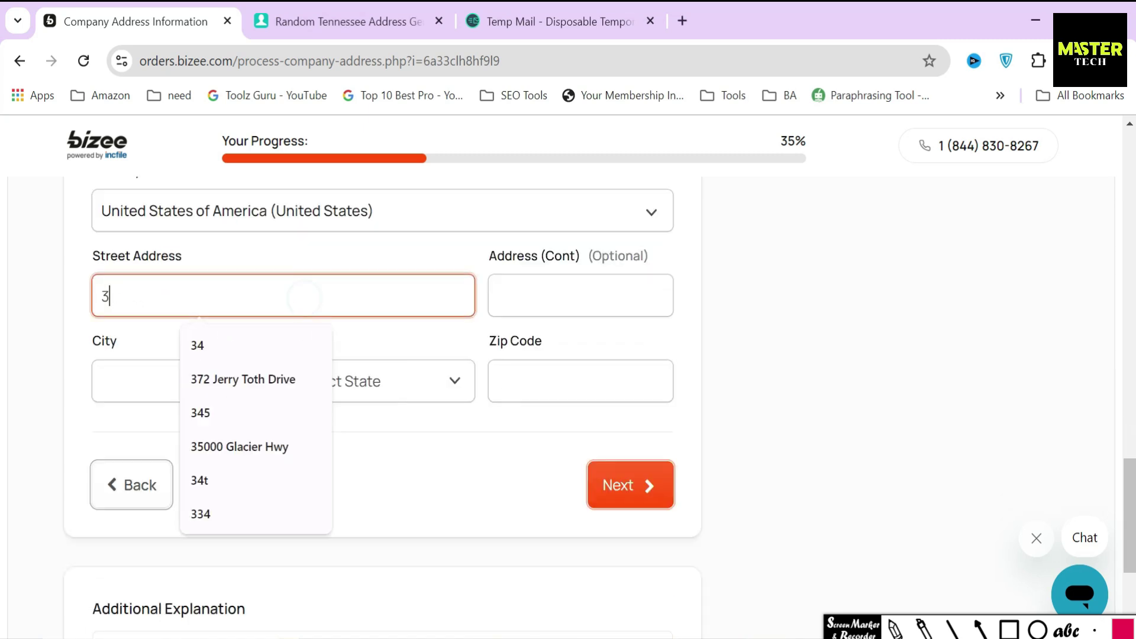
{"action": "left_click", "coordinate": [355, 15]}
{"action": "left_click", "coordinate": [616, 183]}
{"action": "key", "text": "ctrl+c"}
{"action": "left_click", "coordinate": [200, 19]}
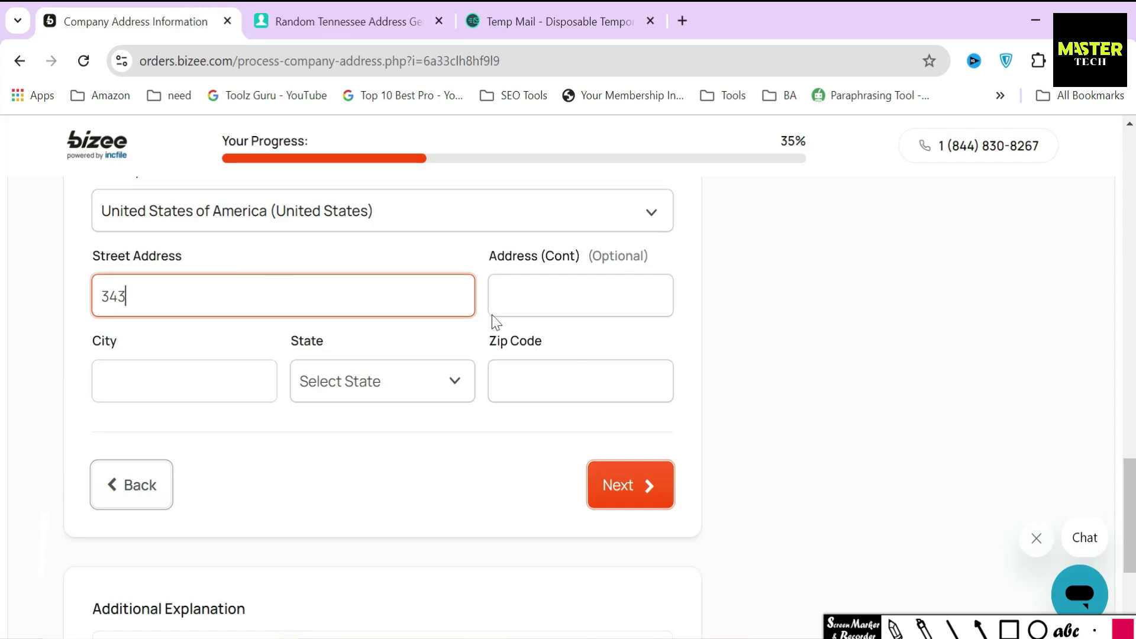
{"action": "left_click", "coordinate": [509, 296]}
{"action": "key", "text": "ctrl+v"}
Fill City and Zip Code with values copied from the address generator
{"action": "left_click", "coordinate": [349, 20]}
{"action": "left_click", "coordinate": [612, 214]}
{"action": "key", "text": "ctrl+c"}
{"action": "left_click", "coordinate": [207, 8]}
{"action": "left_click", "coordinate": [177, 380]}
{"action": "key", "text": "ctrl+v"}
{"action": "left_click", "coordinate": [349, 20]}
{"action": "left_click", "coordinate": [603, 315]}
{"action": "left_click", "coordinate": [201, 18]}
{"action": "left_click", "coordinate": [532, 381]}
{"action": "type", "text": "37201"}
Set the state to Tennessee and submit the company address
{"action": "left_click", "coordinate": [391, 386]}
{"action": "scroll", "coordinate": [380, 282], "scroll_direction": "down", "scroll_amount": 10}
{"action": "left_click", "coordinate": [368, 251]}
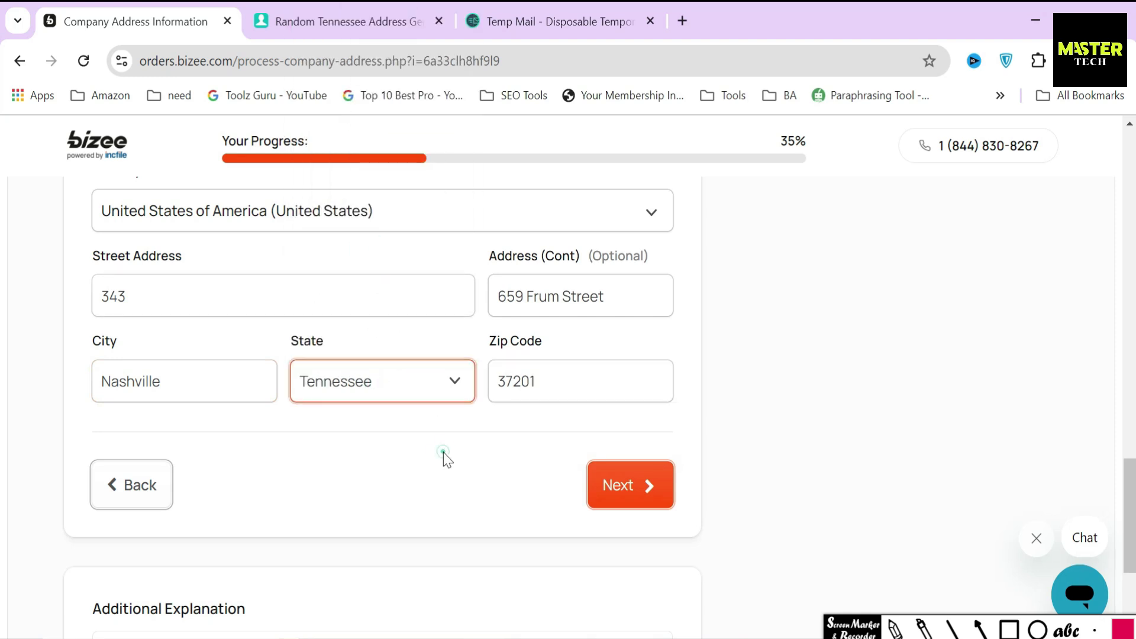
{"action": "left_click", "coordinate": [640, 503]}
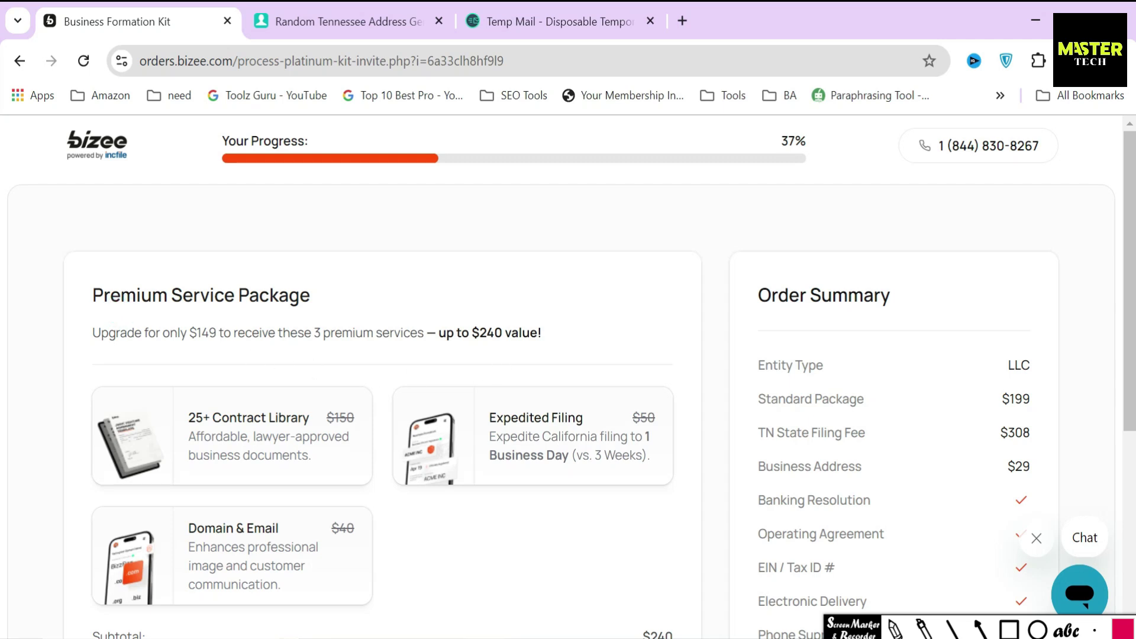
Review the $149 Premium Service Package offer against the Standard Package and Expedited Filing prices
{"action": "left_click_drag", "start_coordinate": [160, 333], "coordinate": [209, 333]}
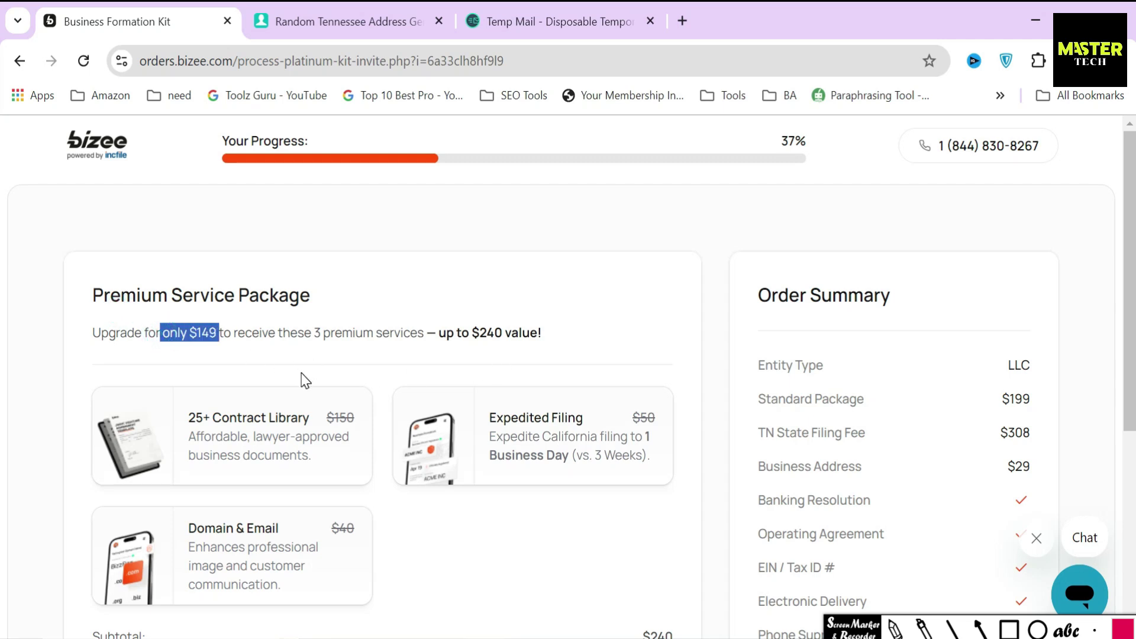
{"action": "left_click_drag", "start_coordinate": [304, 333], "coordinate": [438, 332]}
{"action": "left_click_drag", "start_coordinate": [87, 293], "coordinate": [335, 295]}
{"action": "left_click", "coordinate": [466, 304]}
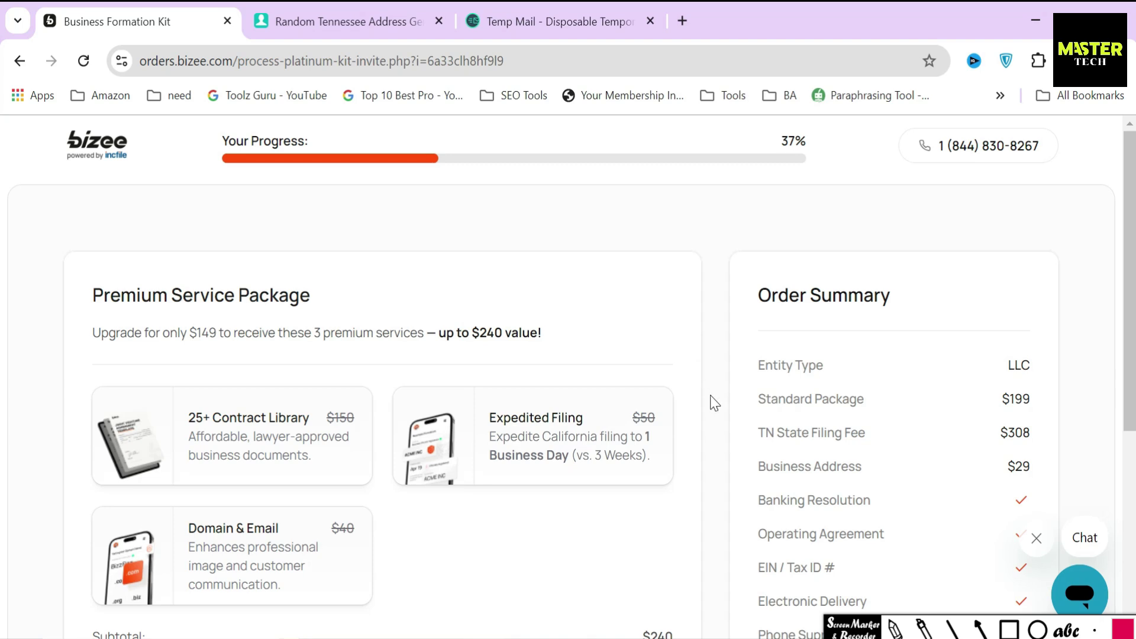
{"action": "left_click_drag", "start_coordinate": [751, 399], "coordinate": [968, 418]}
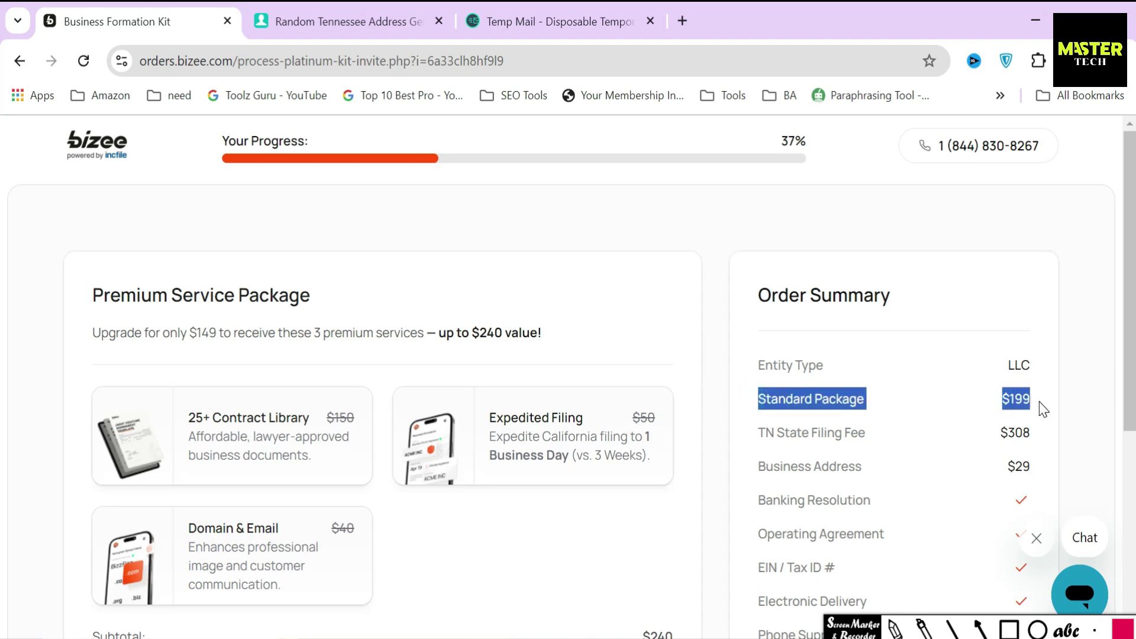
{"action": "left_click_drag", "start_coordinate": [710, 432], "coordinate": [353, 417]}
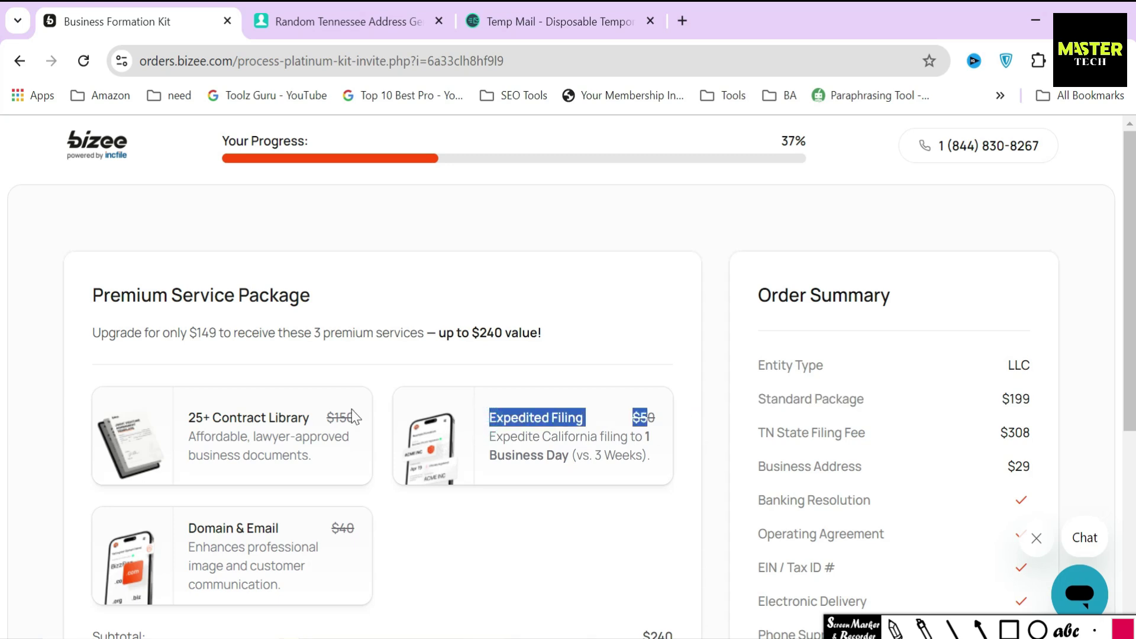
{"action": "left_click_drag", "start_coordinate": [188, 419], "coordinate": [375, 421]}
{"action": "left_click_drag", "start_coordinate": [187, 529], "coordinate": [386, 533]}
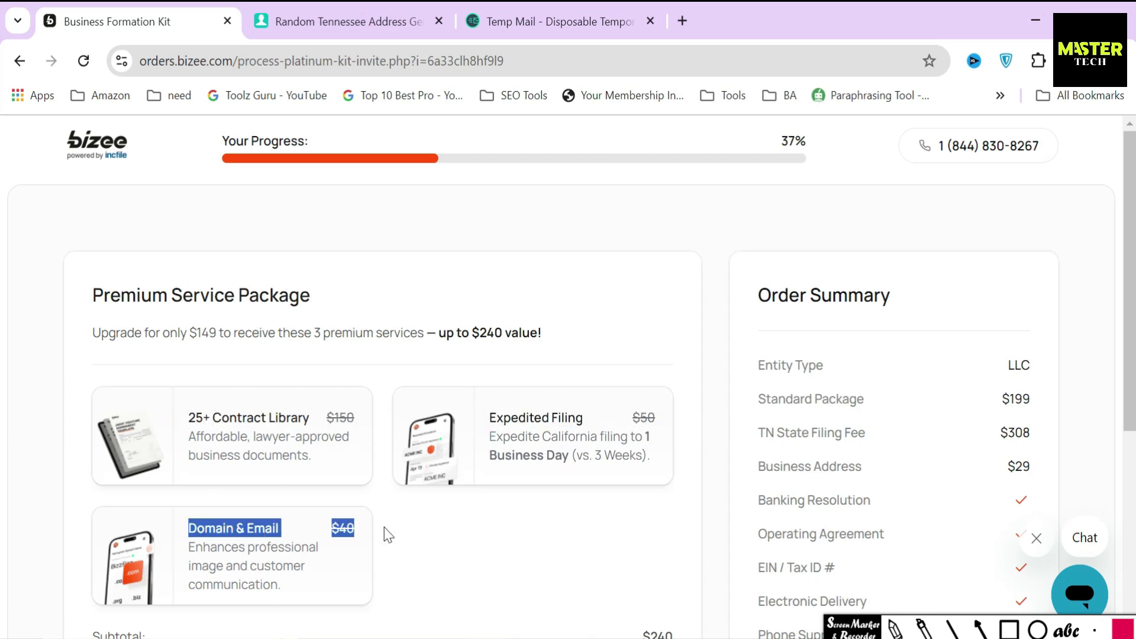
{"action": "scroll", "coordinate": [465, 495], "scroll_direction": "down", "scroll_amount": 5}
Check the subtotal, discount and $149 package total, then accept the limited time offer
{"action": "left_click_drag", "start_coordinate": [619, 353], "coordinate": [666, 357]}
{"action": "left_click_drag", "start_coordinate": [636, 393], "coordinate": [667, 383]}
{"action": "left_click_drag", "start_coordinate": [626, 414], "coordinate": [710, 419]}
{"action": "left_click", "coordinate": [706, 415]}
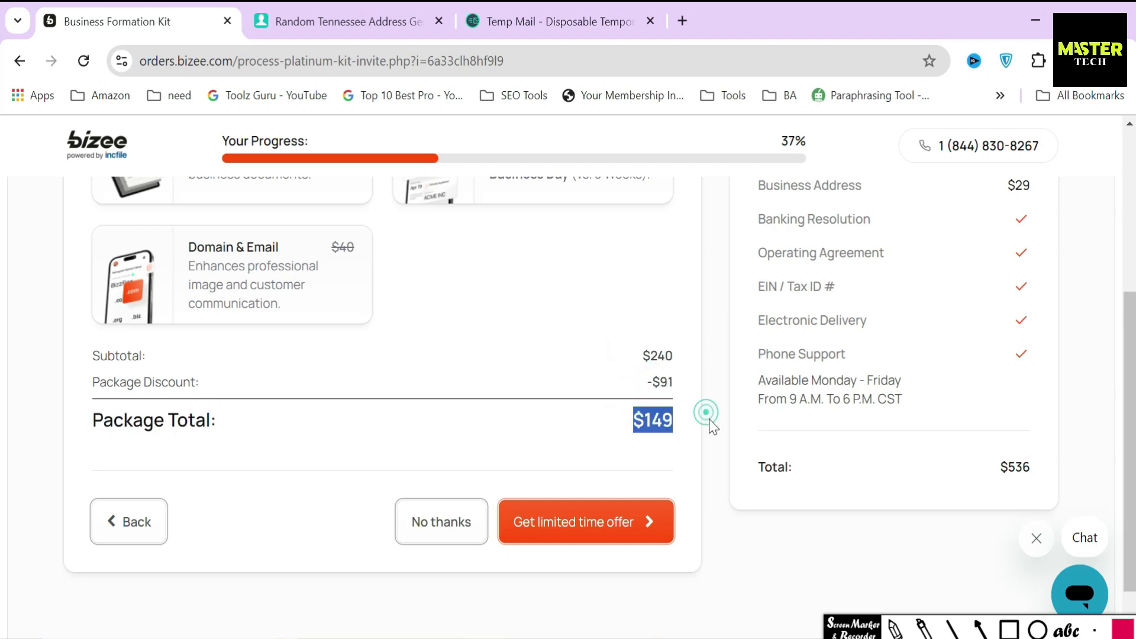
{"action": "left_click", "coordinate": [979, 629]}
{"action": "left_click_drag", "start_coordinate": [542, 441], "coordinate": [541, 492]}
{"action": "left_click", "coordinate": [895, 629]}
{"action": "scroll", "coordinate": [570, 467], "scroll_direction": "down", "scroll_amount": 1}
{"action": "left_click", "coordinate": [572, 468]}
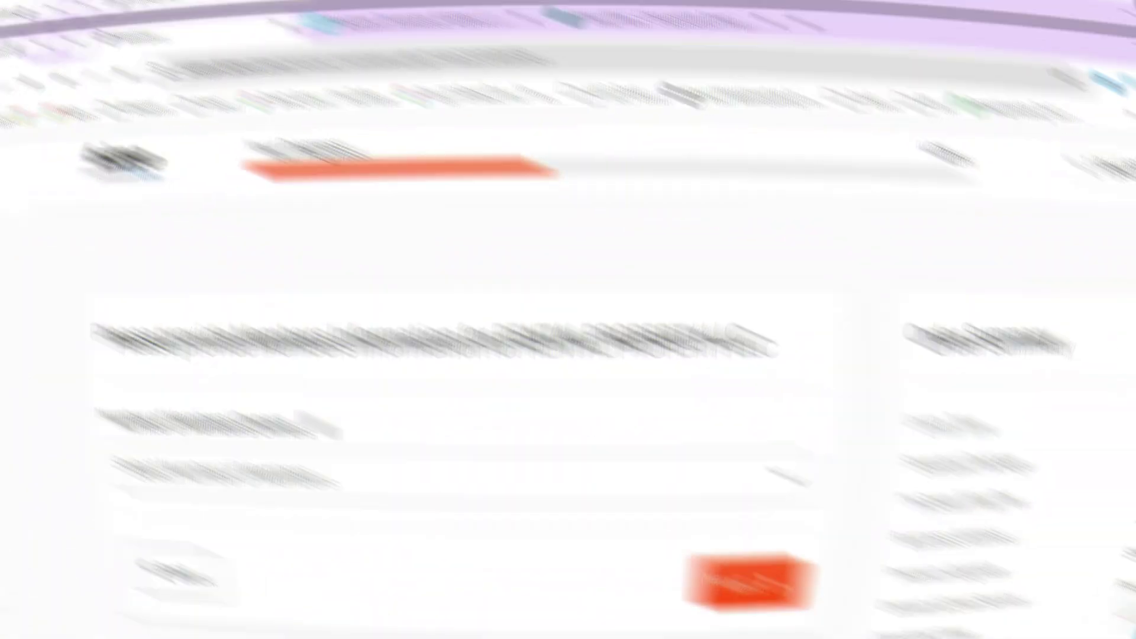
Set the Number of Members/Owners to 1
{"action": "left_click_drag", "start_coordinate": [94, 294], "coordinate": [640, 298]}
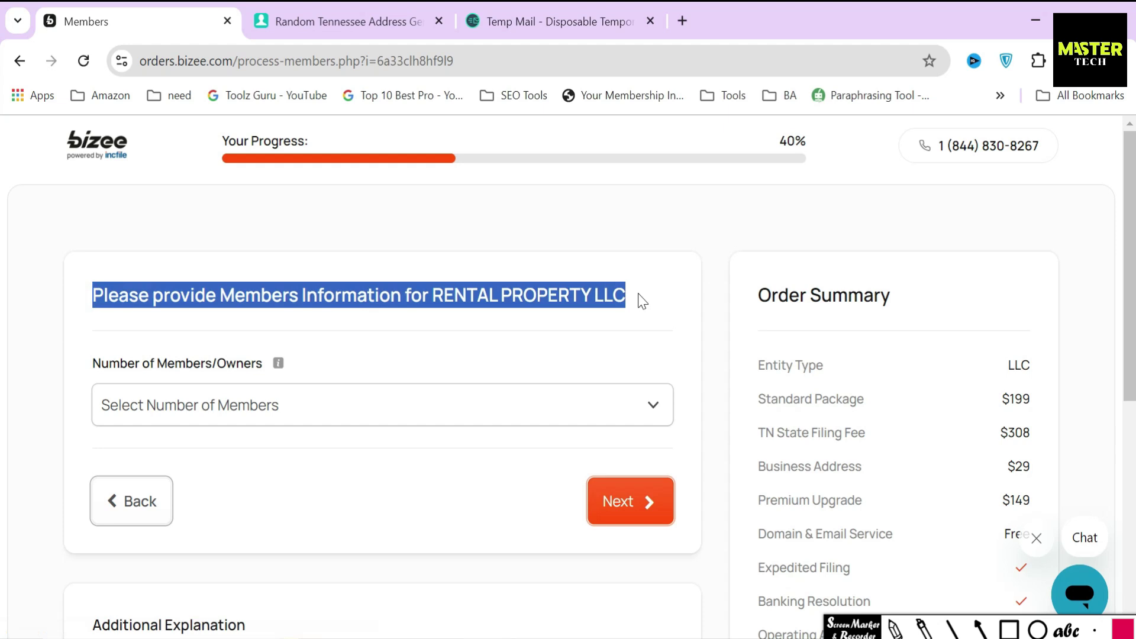
{"action": "left_click", "coordinate": [318, 362]}
{"action": "left_click_drag", "start_coordinate": [84, 363], "coordinate": [337, 359]}
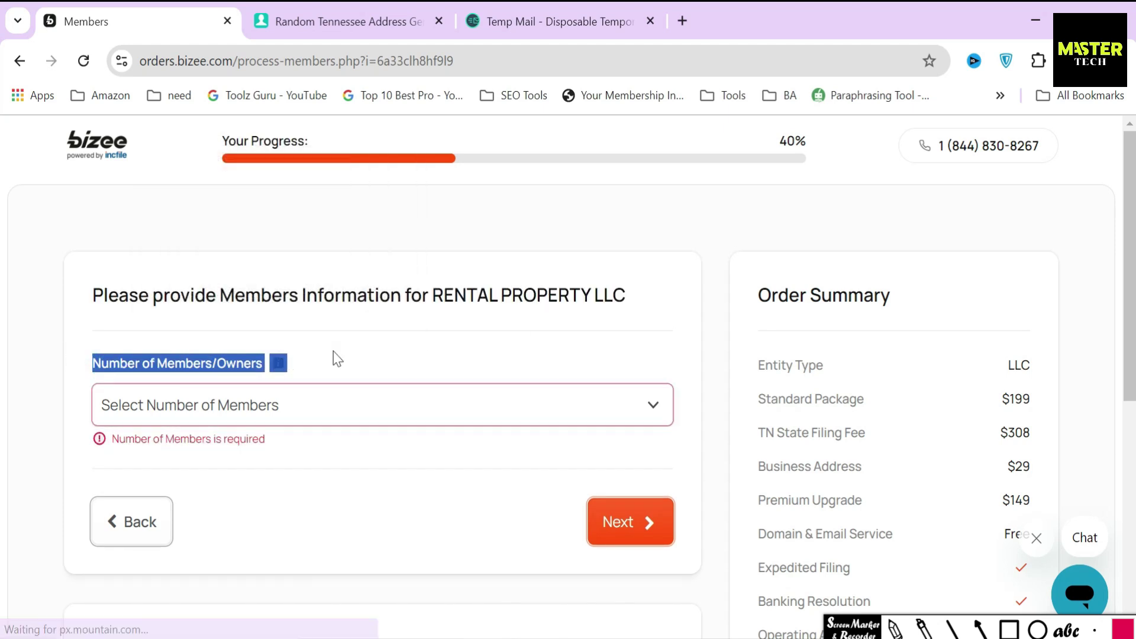
{"action": "scroll", "coordinate": [334, 355], "scroll_direction": "down", "scroll_amount": 2}
{"action": "left_click", "coordinate": [258, 323]}
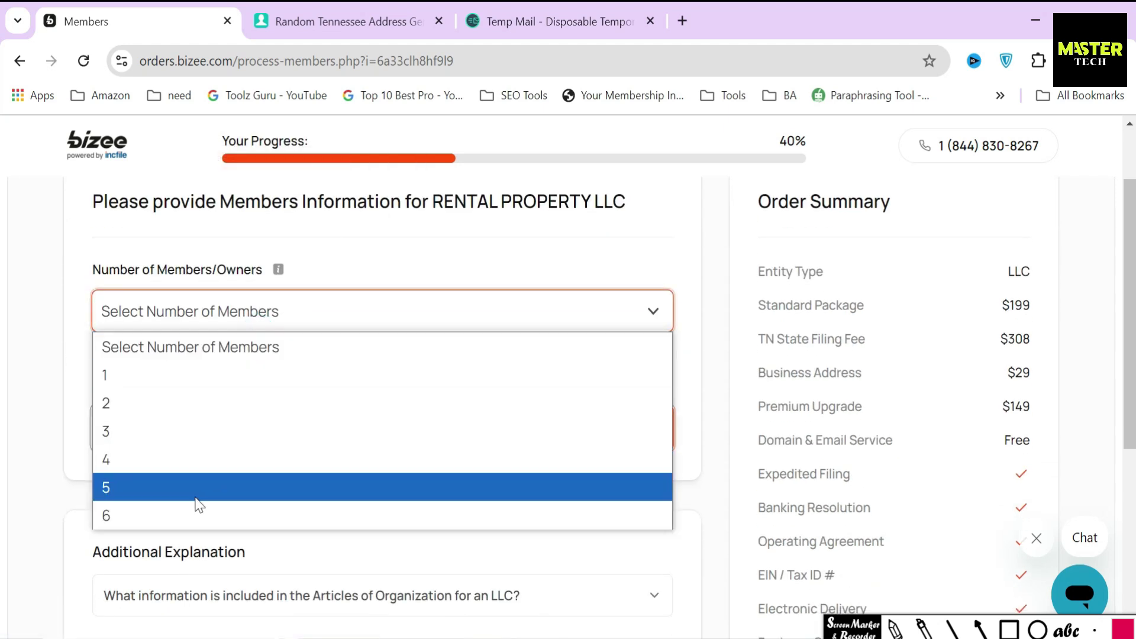
{"action": "left_click", "coordinate": [155, 374]}
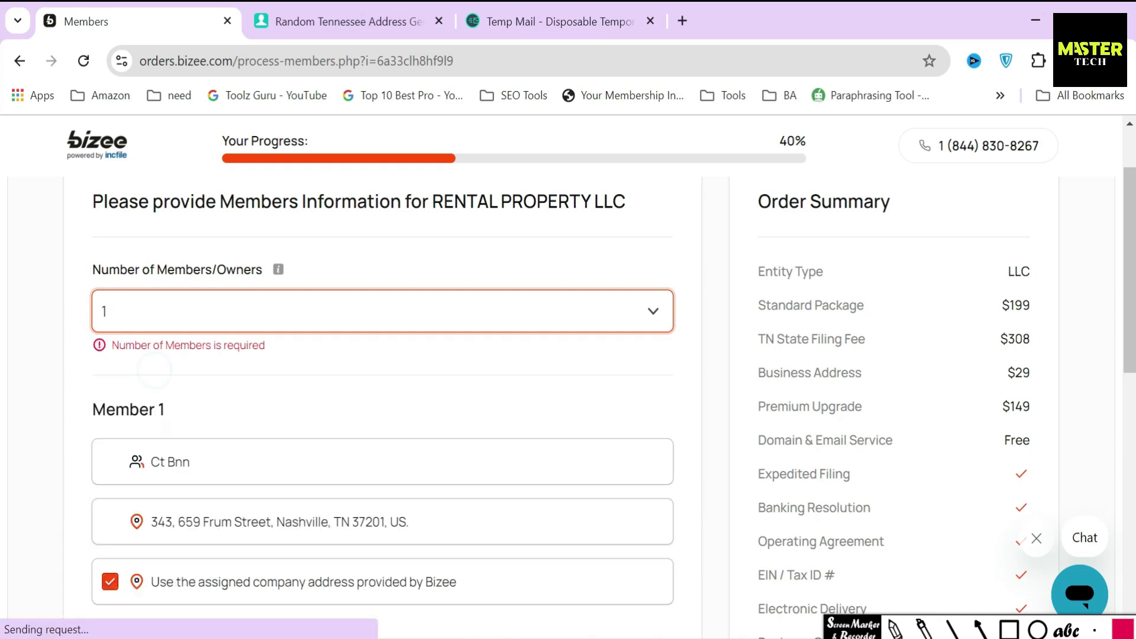
{"action": "left_click", "coordinate": [156, 315]}
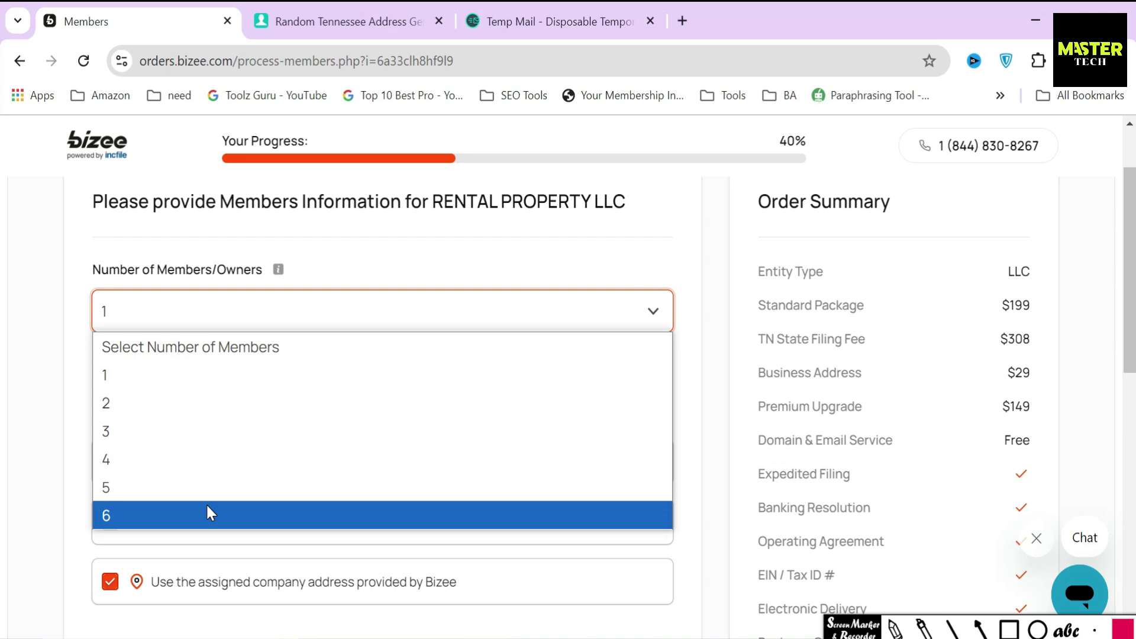
{"action": "left_click", "coordinate": [77, 445]}
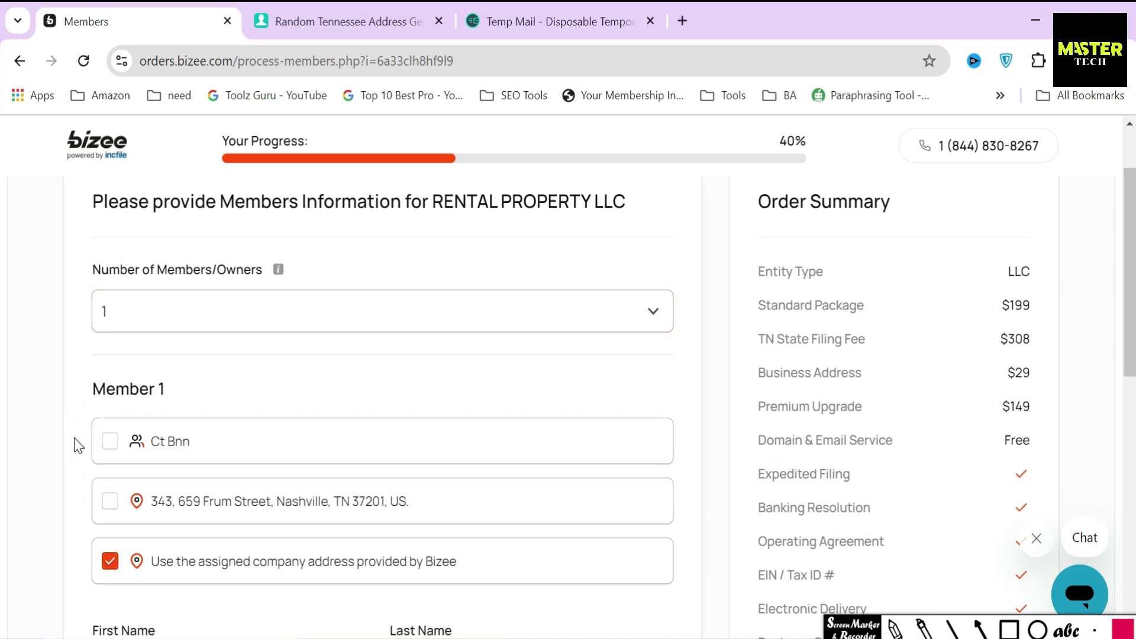
{"action": "scroll", "coordinate": [77, 445], "scroll_direction": "down", "scroll_amount": 2}
Fill Member 1 from the saved contact, keep Bizee's company address, and submit
{"action": "left_click_drag", "start_coordinate": [85, 296], "coordinate": [199, 298]}
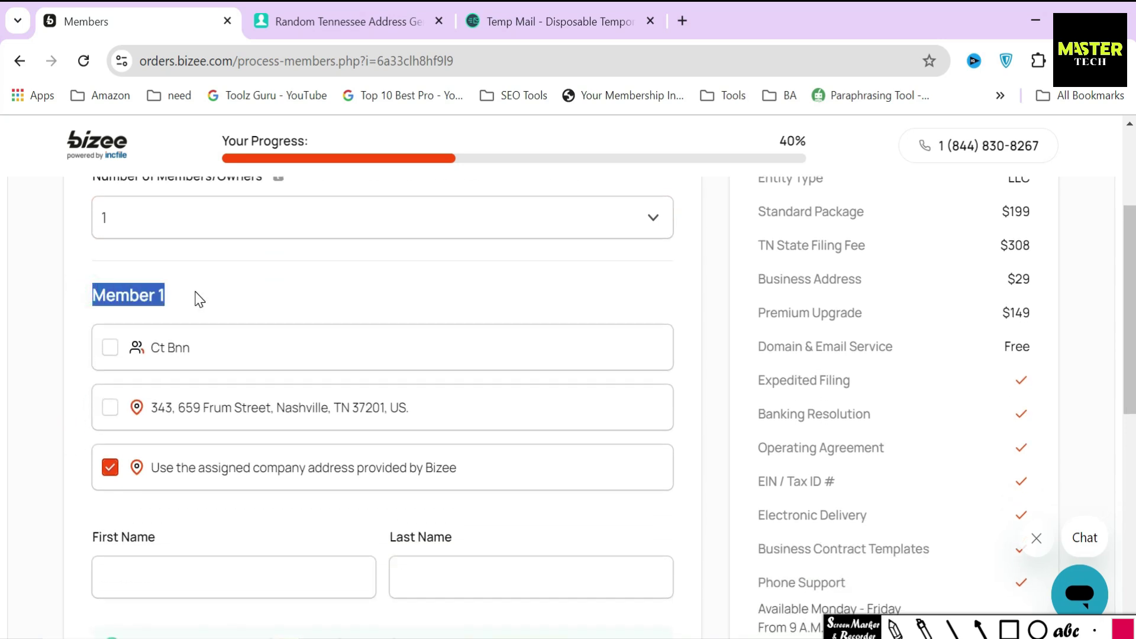
{"action": "left_click", "coordinate": [198, 298]}
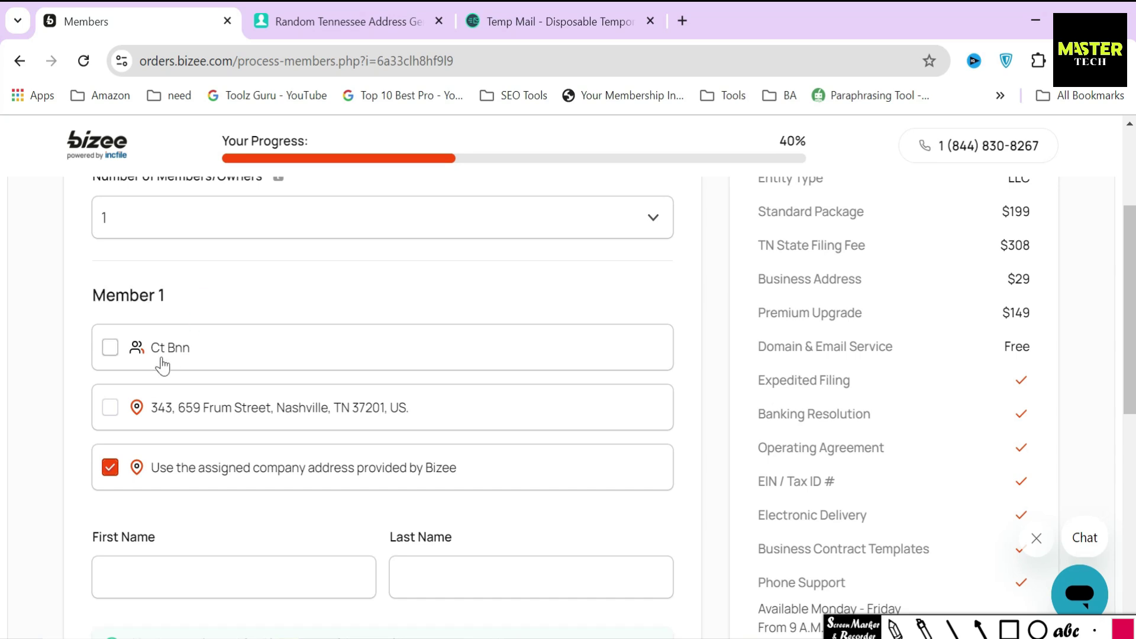
{"action": "left_click", "coordinate": [112, 347]}
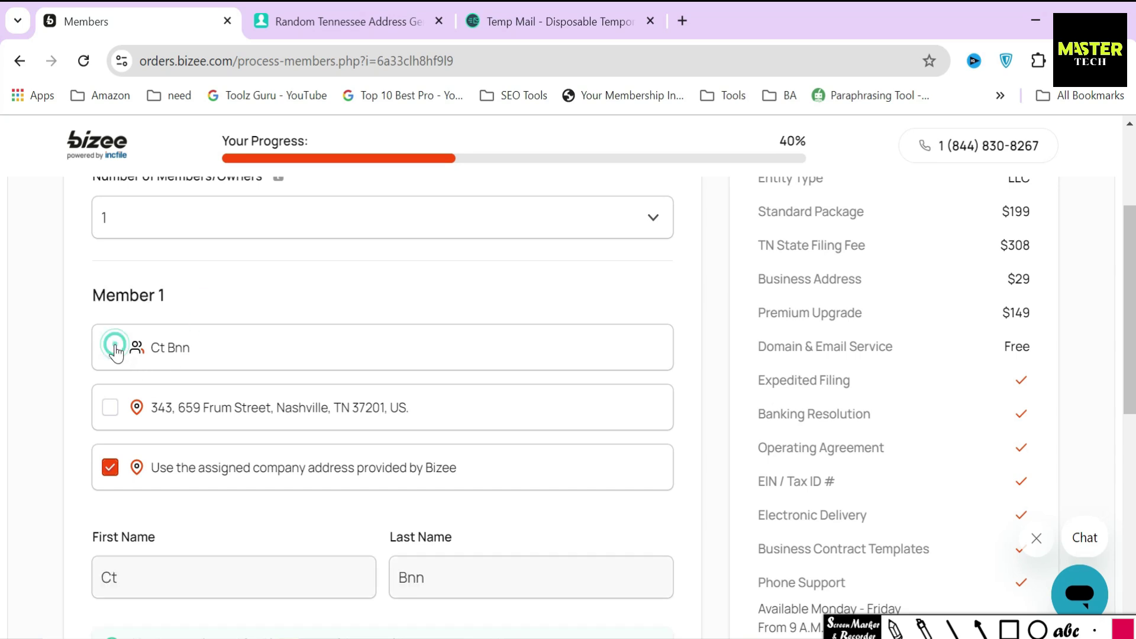
{"action": "left_click_drag", "start_coordinate": [517, 467], "coordinate": [125, 467]}
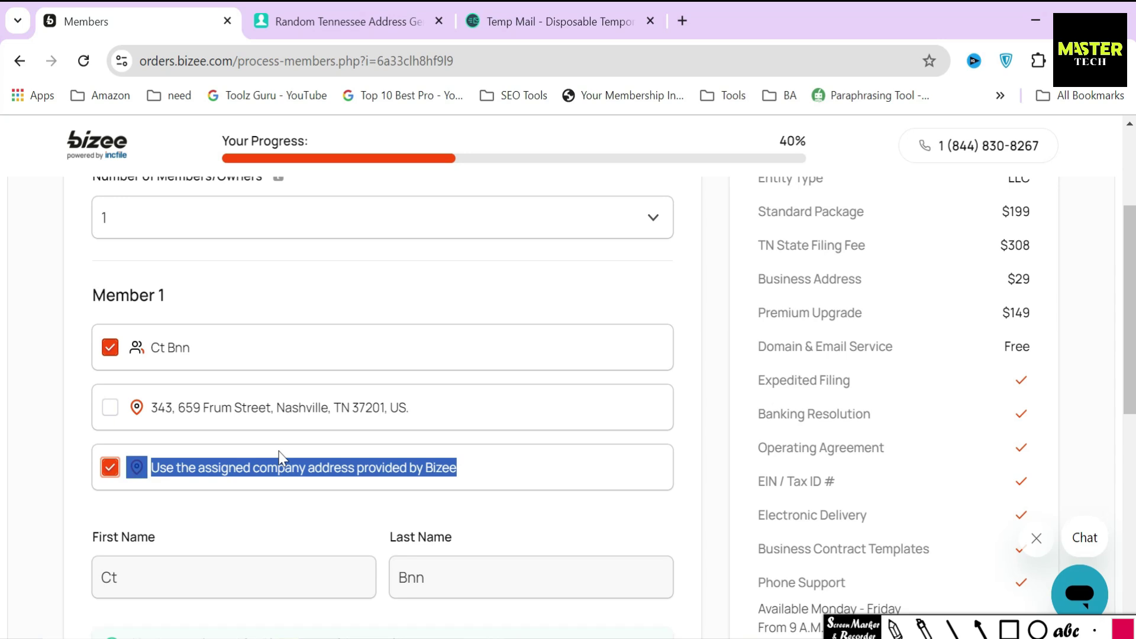
{"action": "left_click", "coordinate": [500, 500]}
{"action": "scroll", "coordinate": [503, 488], "scroll_direction": "down", "scroll_amount": 5}
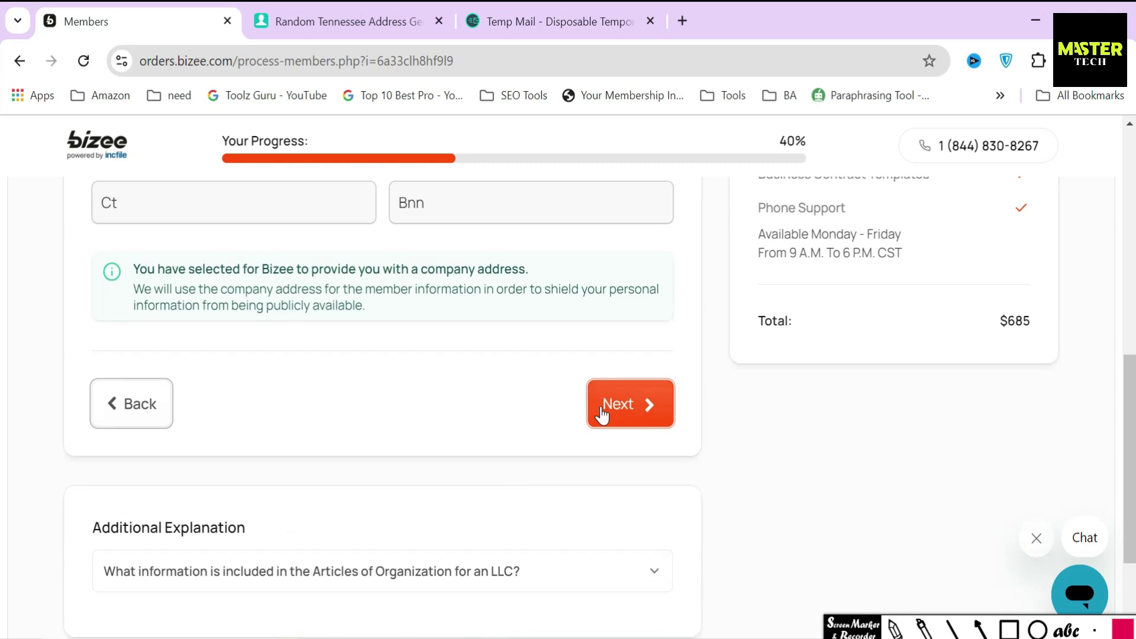
{"action": "left_click", "coordinate": [602, 413]}
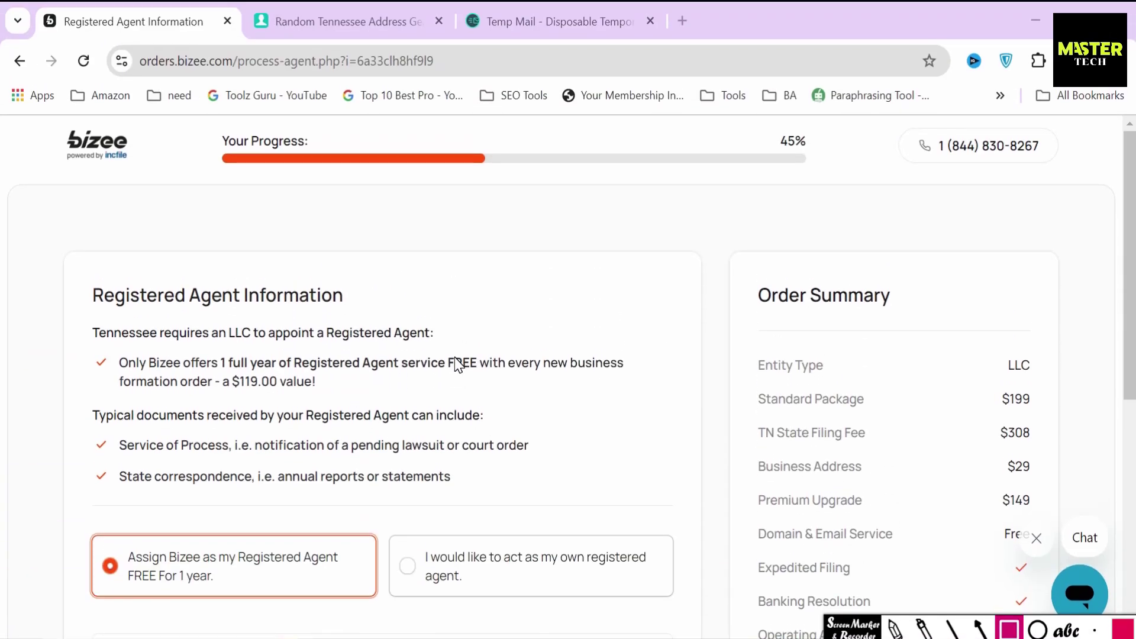
Mark up the Registered Agent heading, the Tennessee requirement line and the $119.00 value, then clear them
{"action": "mouse_move", "coordinate": [81, 278]}
{"action": "left_mouse_down"}
{"action": "mouse_move", "coordinate": [112, 315]}
{"action": "mouse_move", "coordinate": [358, 318]}
{"action": "left_mouse_up"}
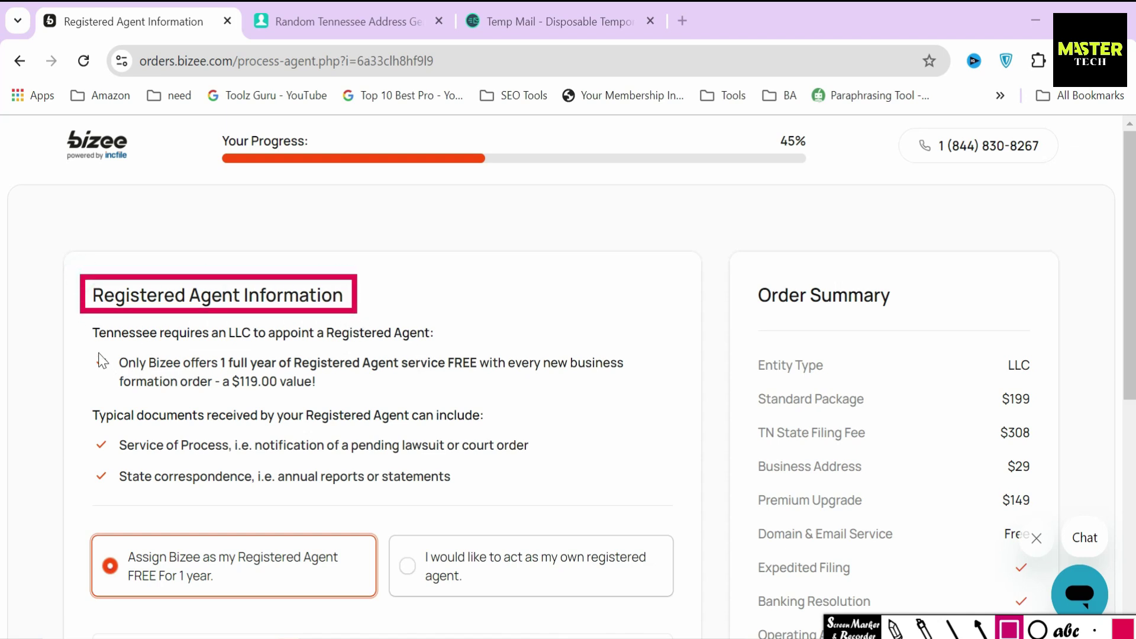
{"action": "mouse_move", "coordinate": [83, 320]}
{"action": "left_mouse_down"}
{"action": "mouse_move", "coordinate": [102, 348]}
{"action": "mouse_move", "coordinate": [452, 349]}
{"action": "left_mouse_up"}
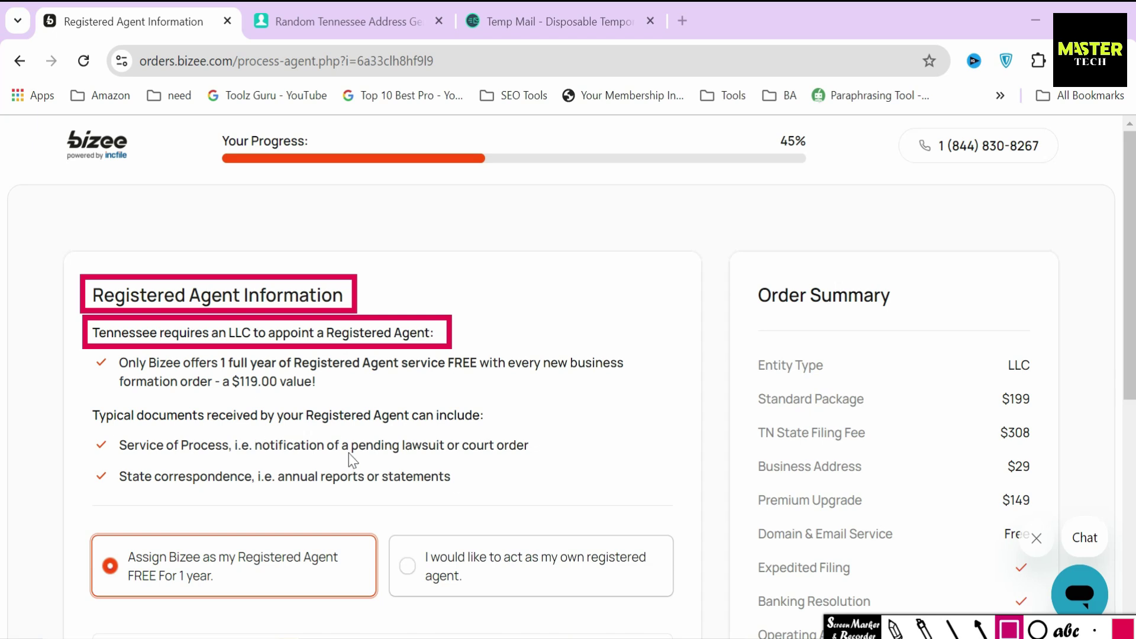
{"action": "left_click", "coordinate": [953, 629]}
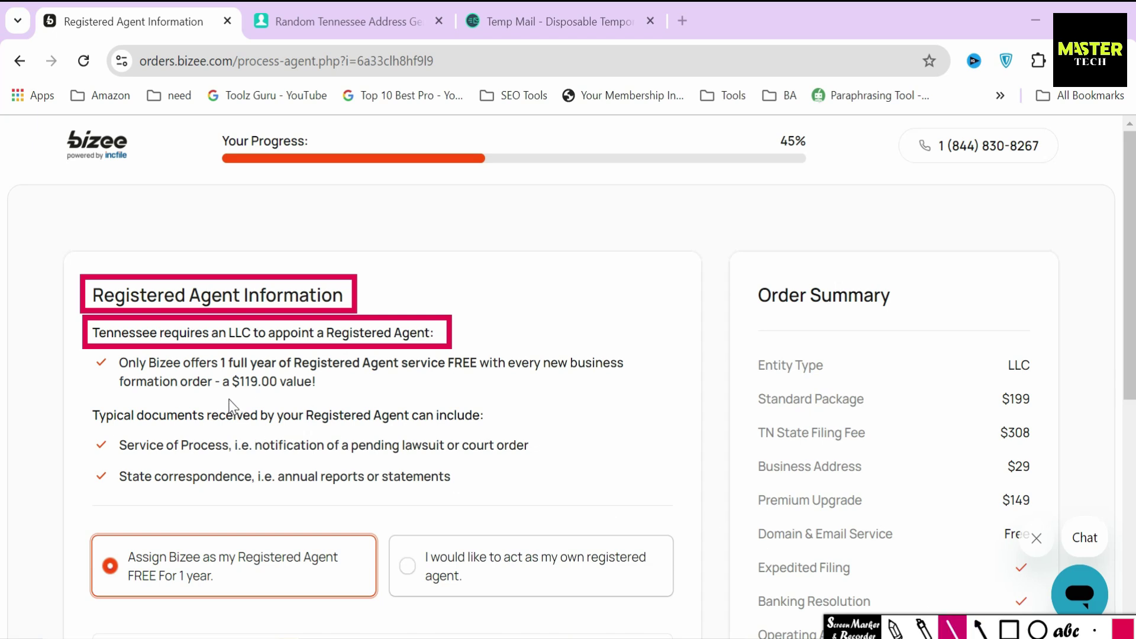
{"action": "mouse_move", "coordinate": [231, 392]}
{"action": "left_mouse_down"}
{"action": "mouse_move", "coordinate": [278, 392]}
{"action": "mouse_move", "coordinate": [255, 394]}
{"action": "left_mouse_up"}
{"action": "left_click", "coordinate": [977, 631]}
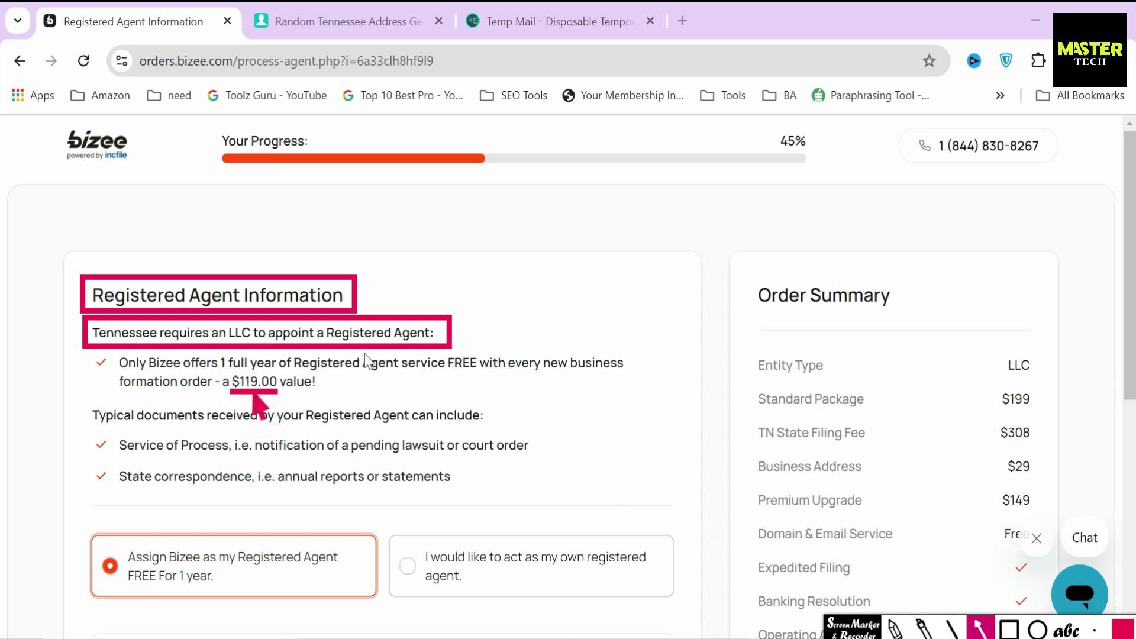
{"action": "left_click", "coordinate": [852, 632]}
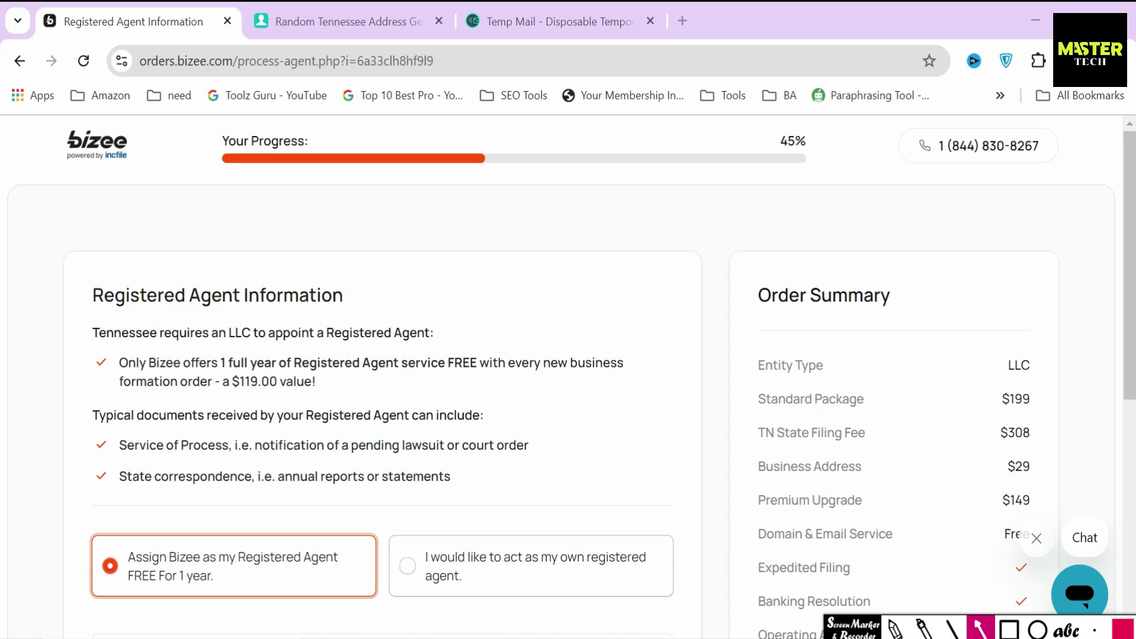
Keep the free first-year Bizee registered agent and advance to the EIN step
{"action": "scroll", "coordinate": [332, 515], "scroll_direction": "down", "scroll_amount": 4}
{"action": "left_click", "coordinate": [228, 241]}
{"action": "scroll", "coordinate": [422, 408], "scroll_direction": "down", "scroll_amount": 3}
{"action": "left_click", "coordinate": [613, 547]}
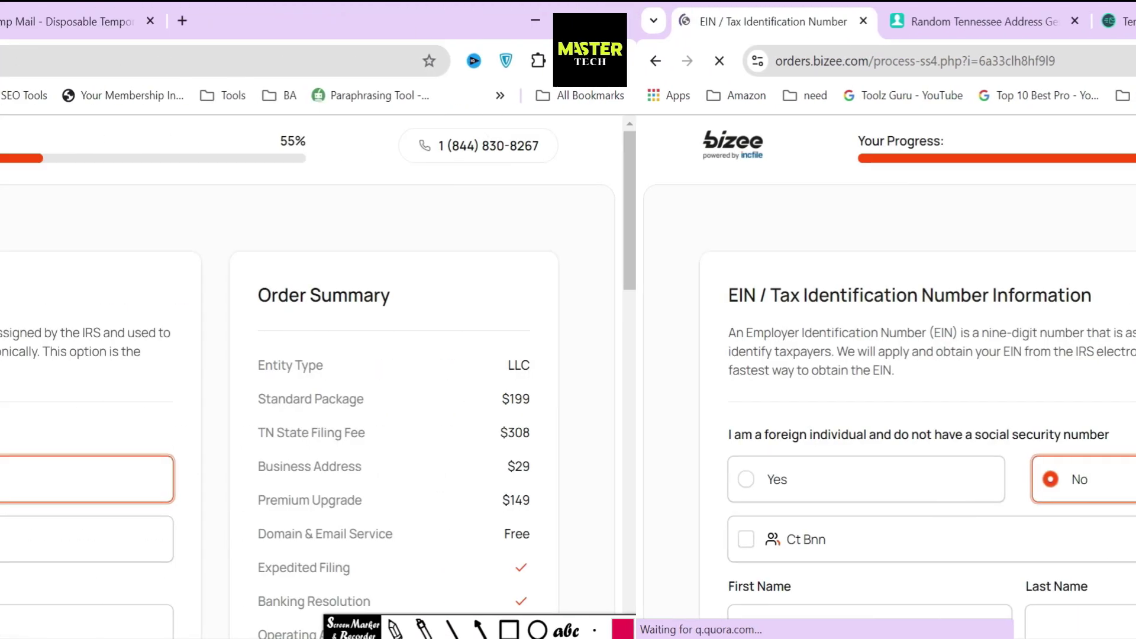
Highlight the EIN heading, its definition, the word IRS and the electronic-filing sentence
{"action": "left_click_drag", "start_coordinate": [92, 295], "coordinate": [456, 295]}
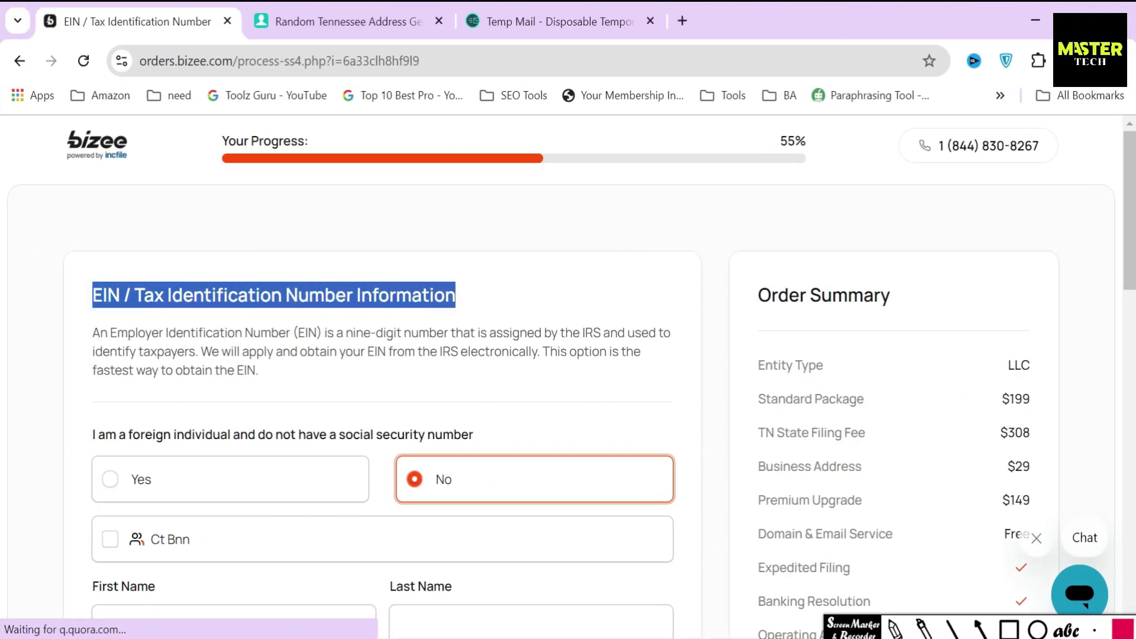
{"action": "left_click", "coordinate": [255, 320]}
{"action": "left_click_drag", "start_coordinate": [90, 336], "coordinate": [455, 333]}
{"action": "left_click_drag", "start_coordinate": [579, 333], "coordinate": [603, 333]}
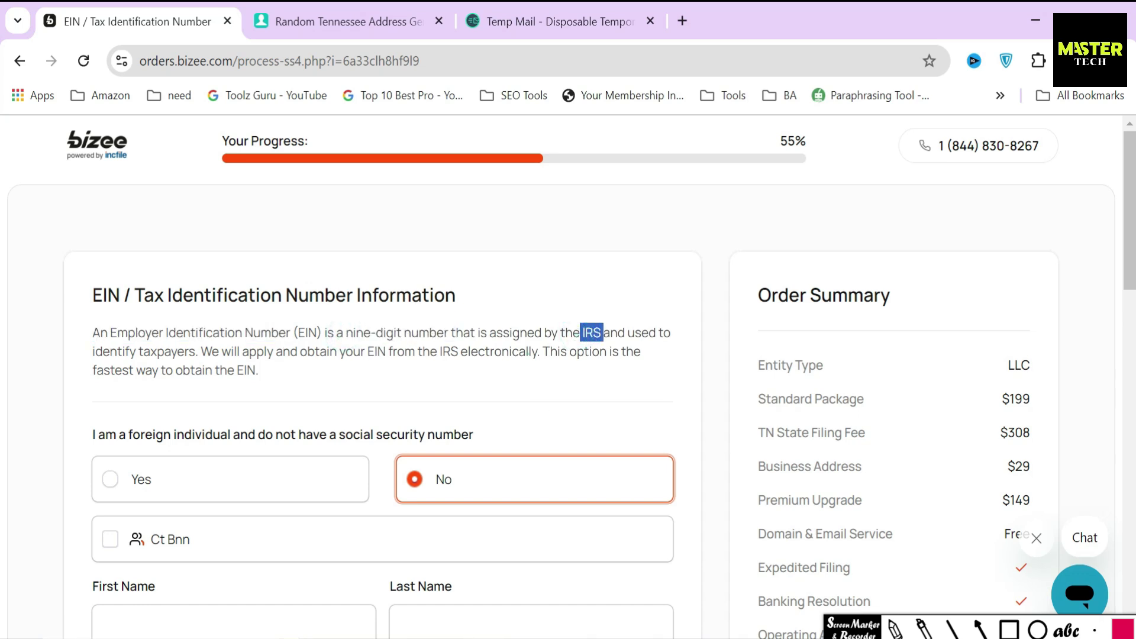
{"action": "left_click", "coordinate": [528, 356]}
{"action": "left_click_drag", "start_coordinate": [199, 352], "coordinate": [550, 351]}
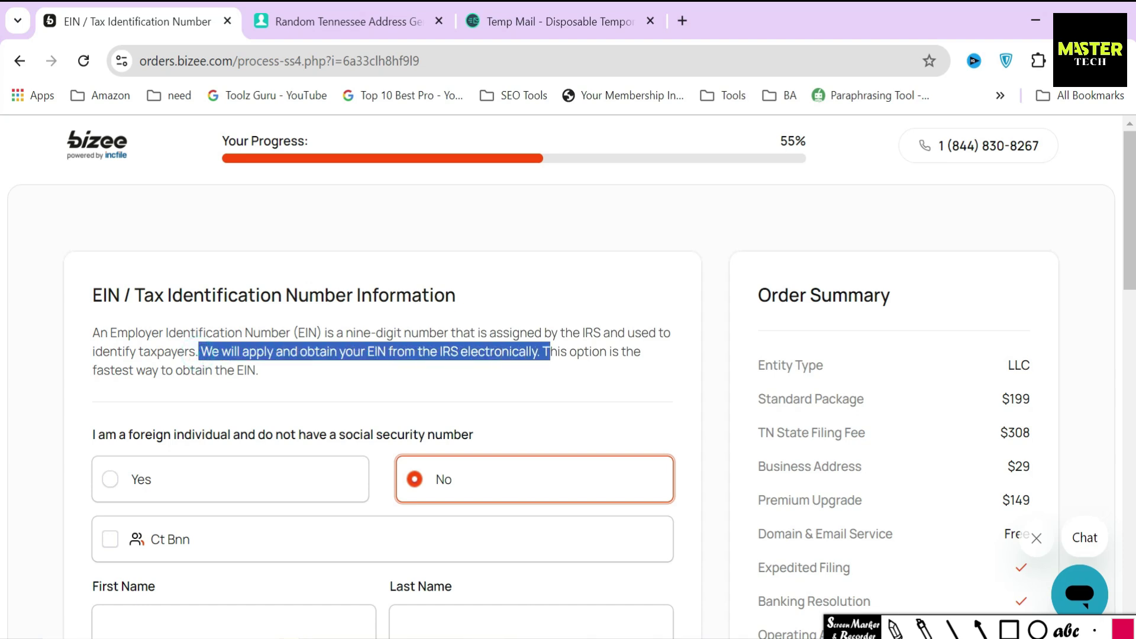
{"action": "scroll", "coordinate": [406, 373], "scroll_direction": "down", "scroll_amount": 5}
{"action": "scroll", "coordinate": [405, 331], "scroll_direction": "up", "scroll_amount": 4}
{"action": "left_click", "coordinate": [417, 294]}
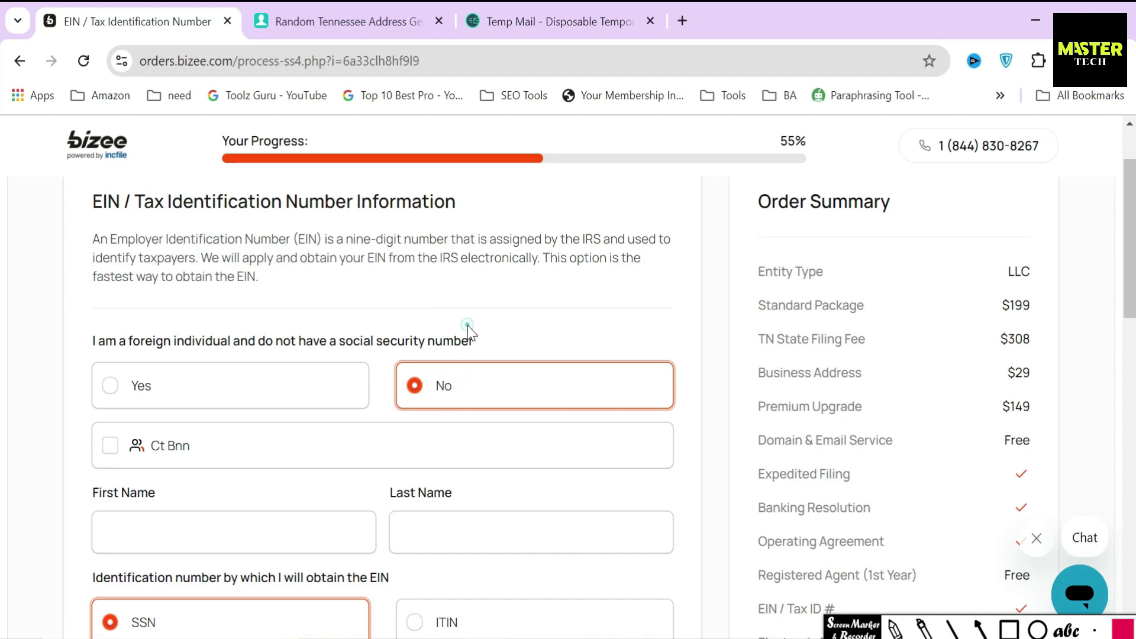
Review the non-citizen SS4 statements, then cancel the confirmation so the foreign-individual answer stays No
{"action": "left_click", "coordinate": [157, 384]}
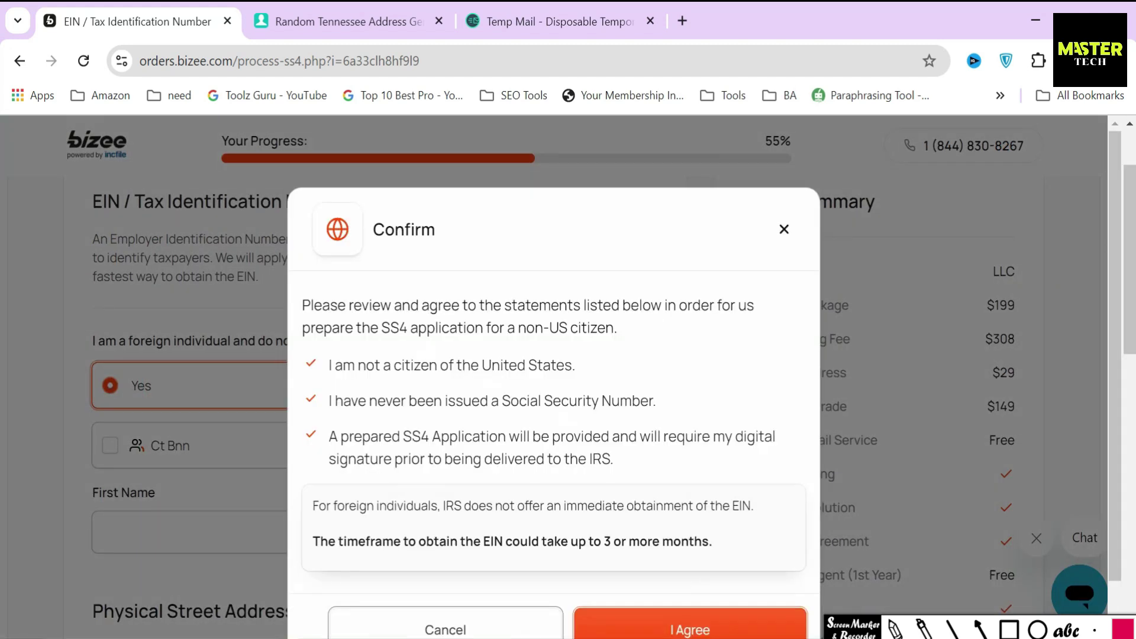
{"action": "left_click_drag", "start_coordinate": [379, 328], "coordinate": [626, 344]}
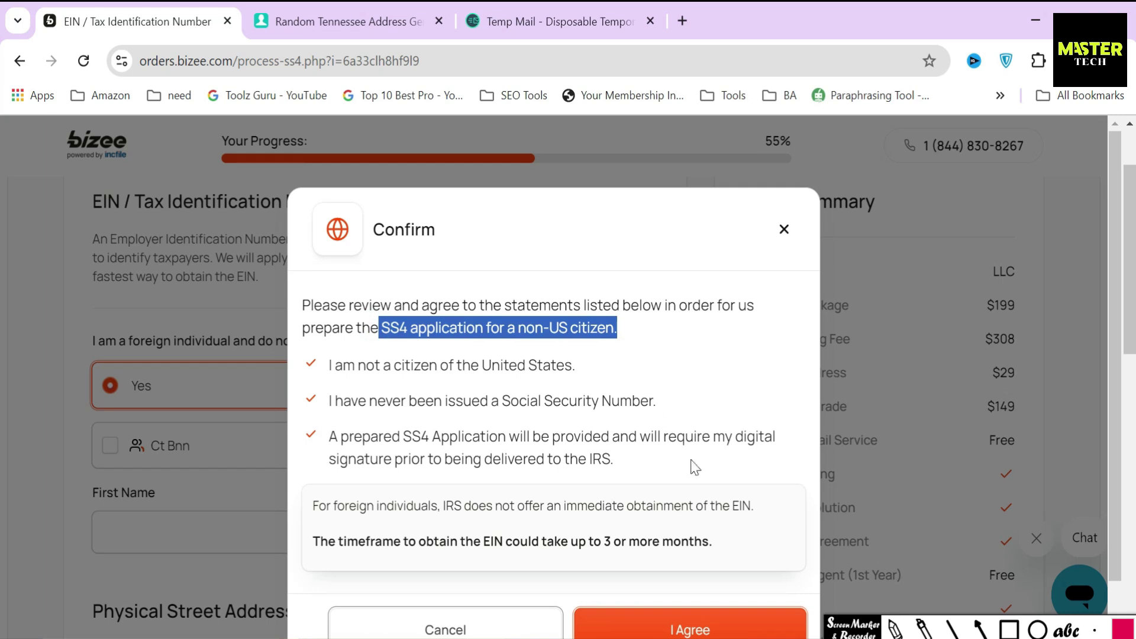
{"action": "left_click", "coordinate": [1009, 629]}
{"action": "mouse_move", "coordinate": [305, 353]}
{"action": "left_mouse_down"}
{"action": "mouse_move", "coordinate": [308, 477]}
{"action": "mouse_move", "coordinate": [669, 479]}
{"action": "mouse_move", "coordinate": [780, 504]}
{"action": "mouse_move", "coordinate": [786, 487]}
{"action": "left_mouse_up"}
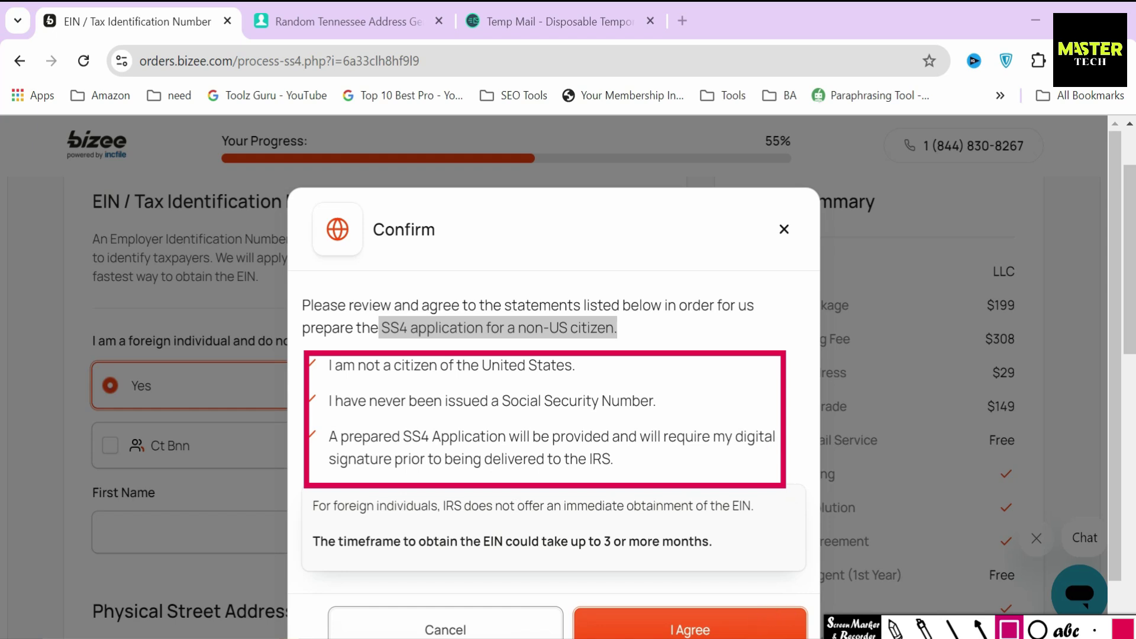
{"action": "left_click", "coordinate": [1009, 629]}
{"action": "left_click_drag", "start_coordinate": [383, 436], "coordinate": [565, 437]}
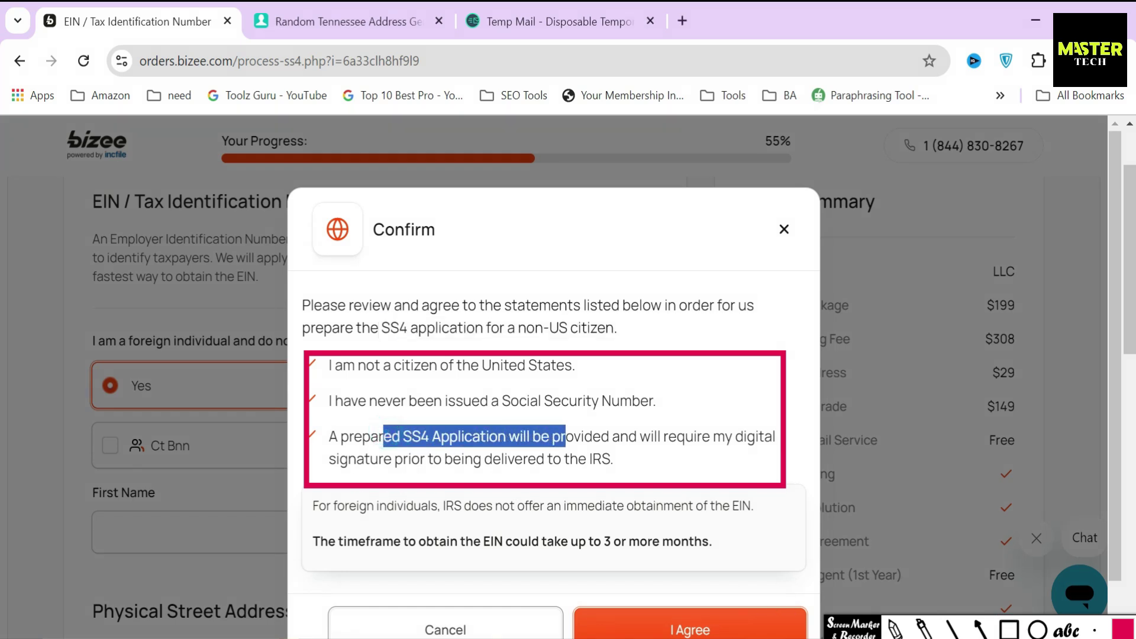
{"action": "left_click", "coordinate": [643, 467]}
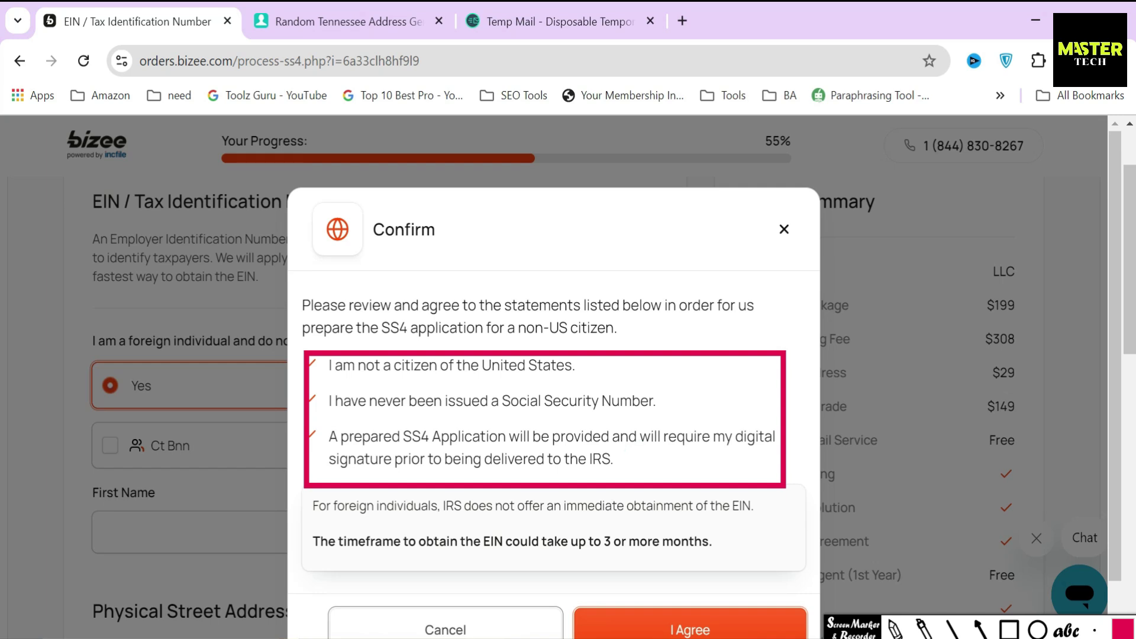
{"action": "key", "text": "ctrl+z"}
{"action": "left_click", "coordinate": [480, 585]}
{"action": "scroll", "coordinate": [125, 469], "scroll_direction": "down", "scroll_amount": 1}
Choose the existing member to fill the names and paste the applicant's SSN
{"action": "left_click", "coordinate": [123, 357]}
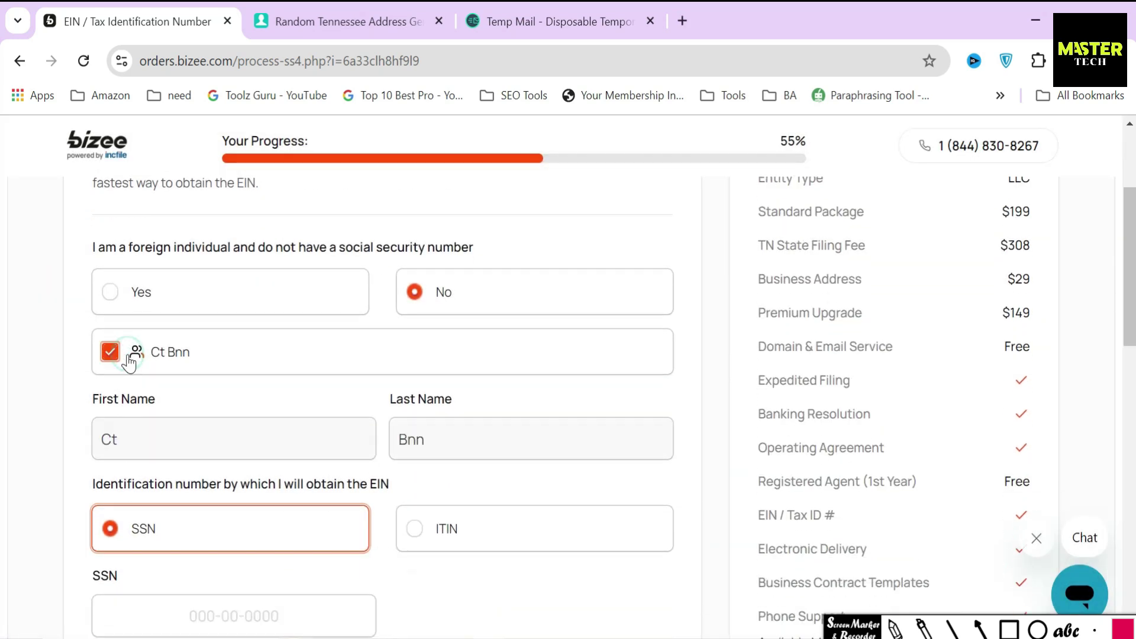
{"action": "scroll", "coordinate": [169, 435], "scroll_direction": "down", "scroll_amount": 3}
{"action": "left_click_drag", "start_coordinate": [132, 385], "coordinate": [62, 394]}
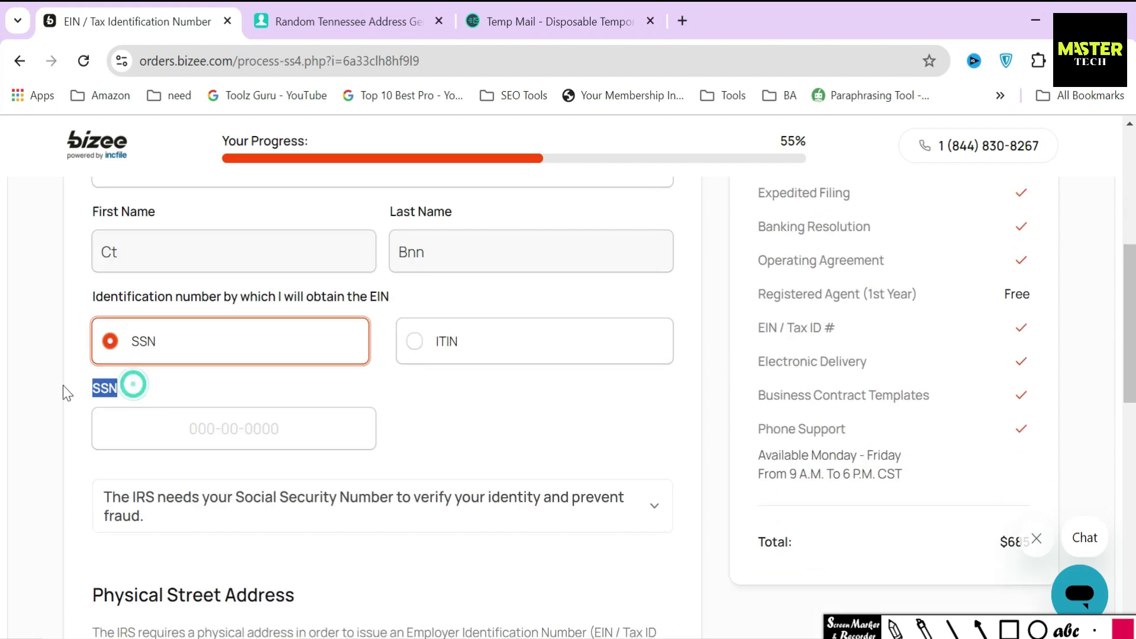
{"action": "left_click", "coordinate": [224, 430]}
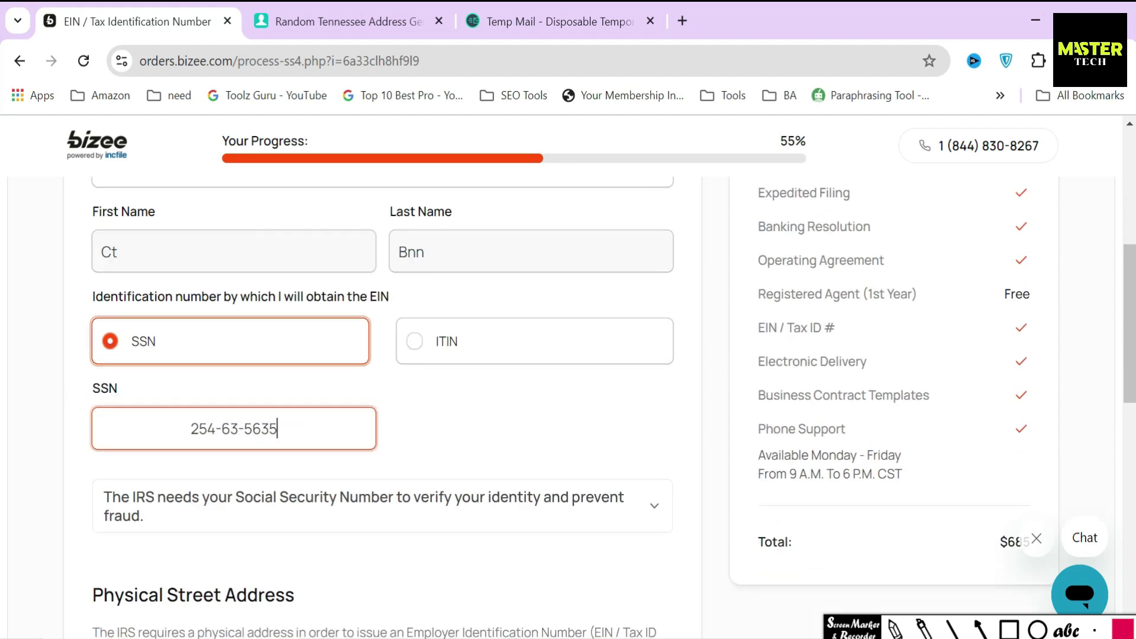
{"action": "triple_click", "coordinate": [346, 428]}
{"action": "left_click", "coordinate": [420, 409]}
Use Bizee's assigned company address as the physical street address and submit the EIN form
{"action": "scroll", "coordinate": [394, 411], "scroll_direction": "down", "scroll_amount": 5}
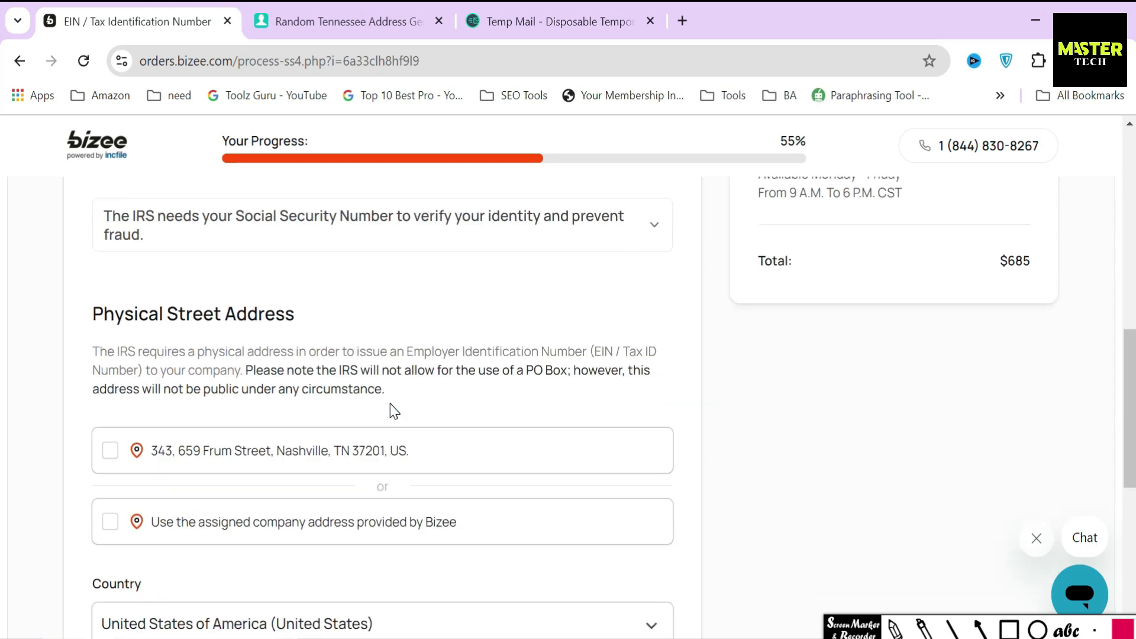
{"action": "left_click_drag", "start_coordinate": [83, 307], "coordinate": [313, 318]}
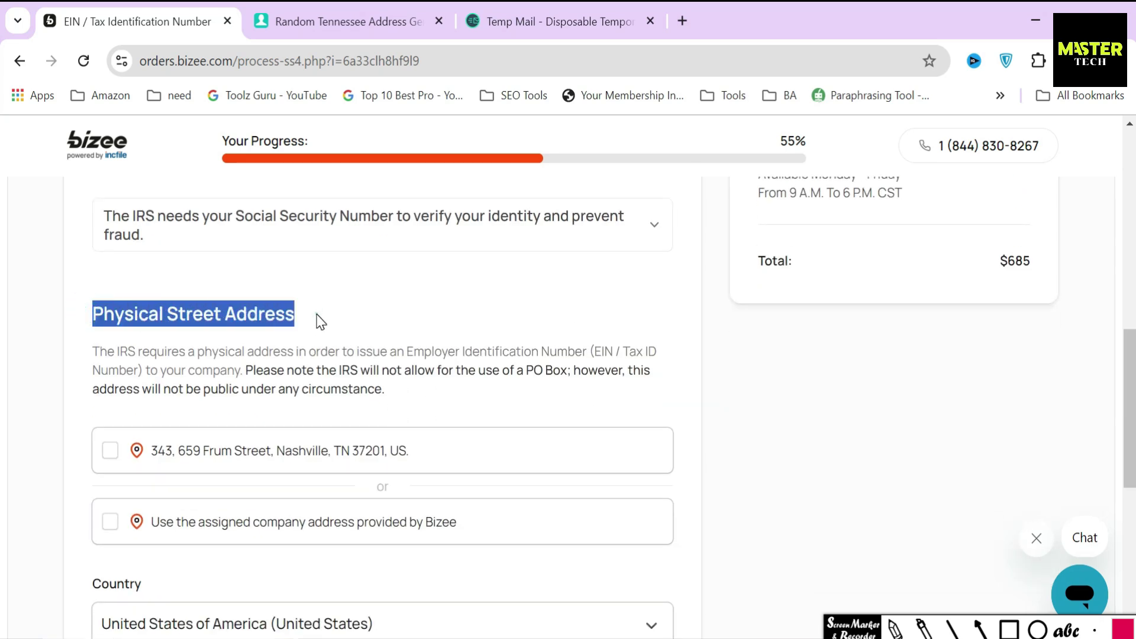
{"action": "left_click", "coordinate": [320, 322]}
{"action": "double_click", "coordinate": [604, 351]}
{"action": "left_click", "coordinate": [376, 382]}
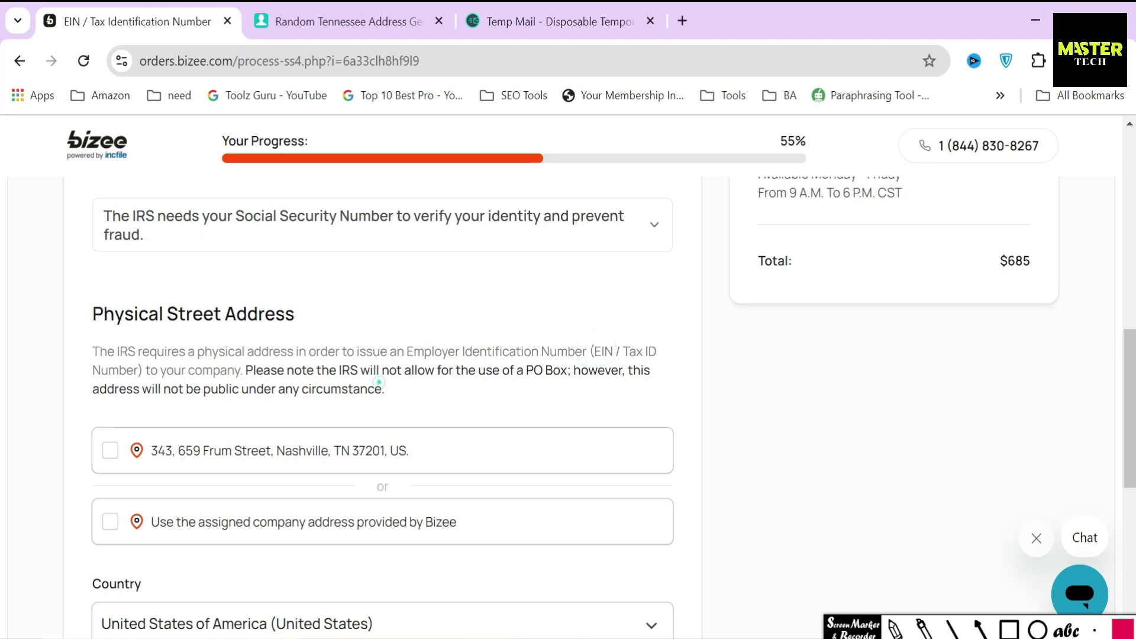
{"action": "left_click", "coordinate": [271, 524]}
{"action": "triple_click", "coordinate": [327, 524]}
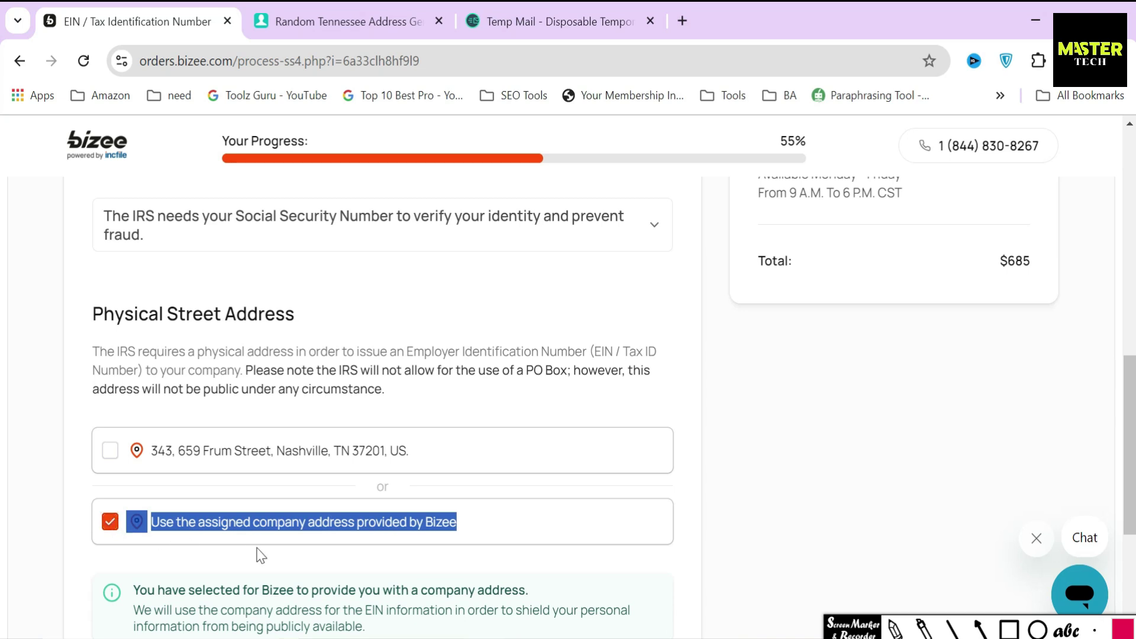
{"action": "left_click", "coordinate": [298, 565]}
{"action": "scroll", "coordinate": [525, 477], "scroll_direction": "down", "scroll_amount": 4}
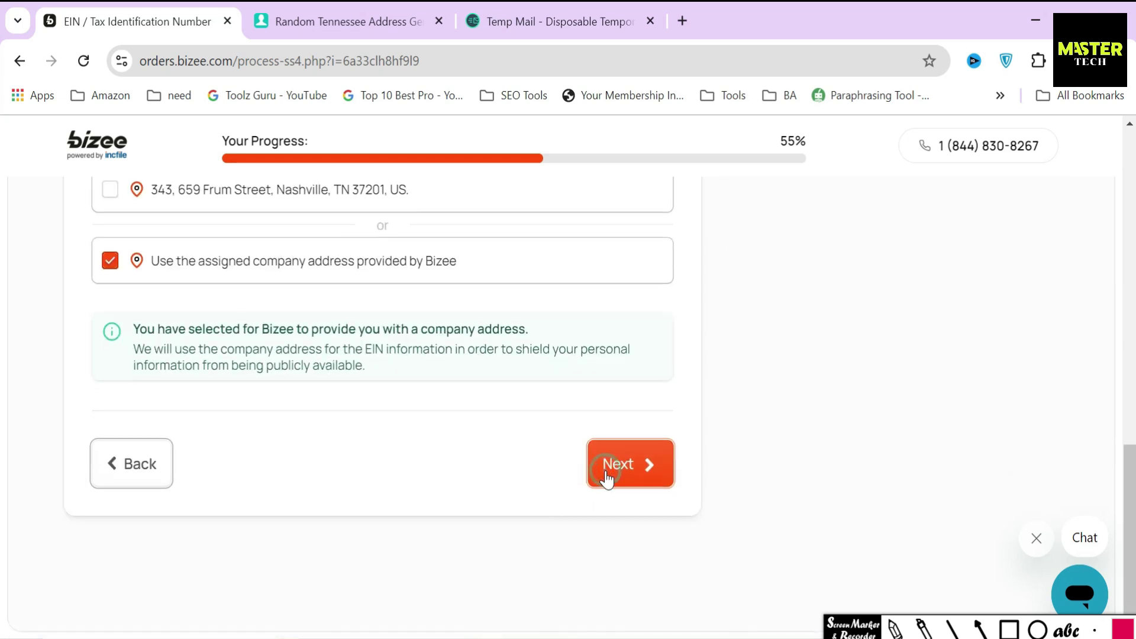
{"action": "left_click", "coordinate": [607, 471]}
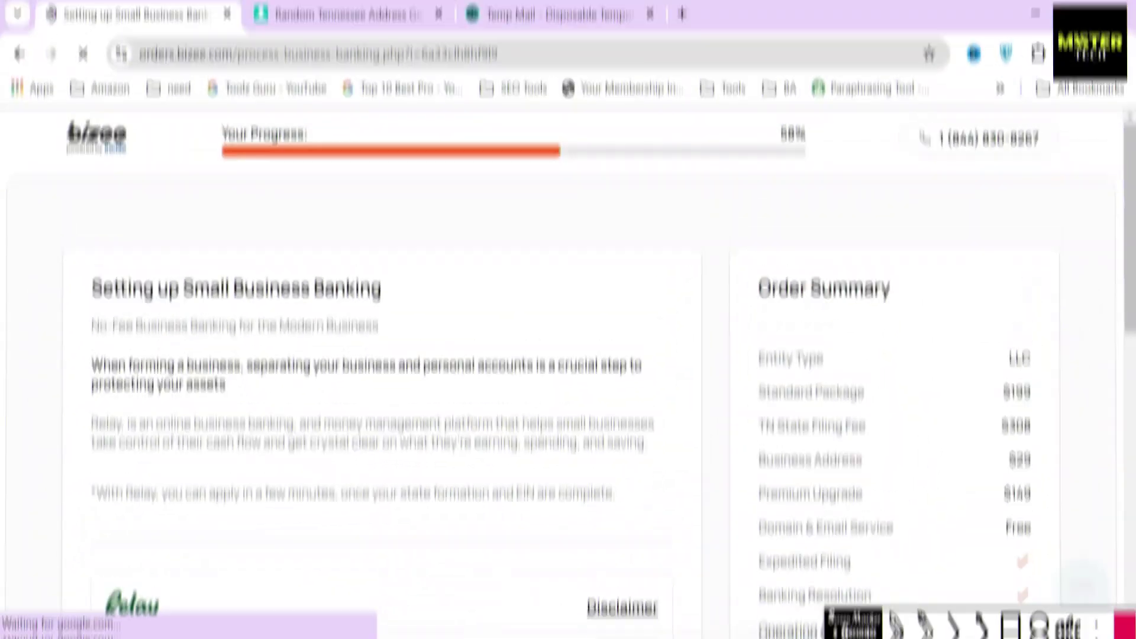
Scroll the Relay banking offer, boxing its four features and pointing at the Ask me later and Yes choices
{"action": "left_click_drag", "start_coordinate": [94, 291], "coordinate": [393, 299]}
{"action": "left_click", "coordinate": [403, 329]}
{"action": "scroll", "coordinate": [407, 332], "scroll_direction": "down", "scroll_amount": 1}
{"action": "scroll", "coordinate": [406, 331], "scroll_direction": "down", "scroll_amount": 4}
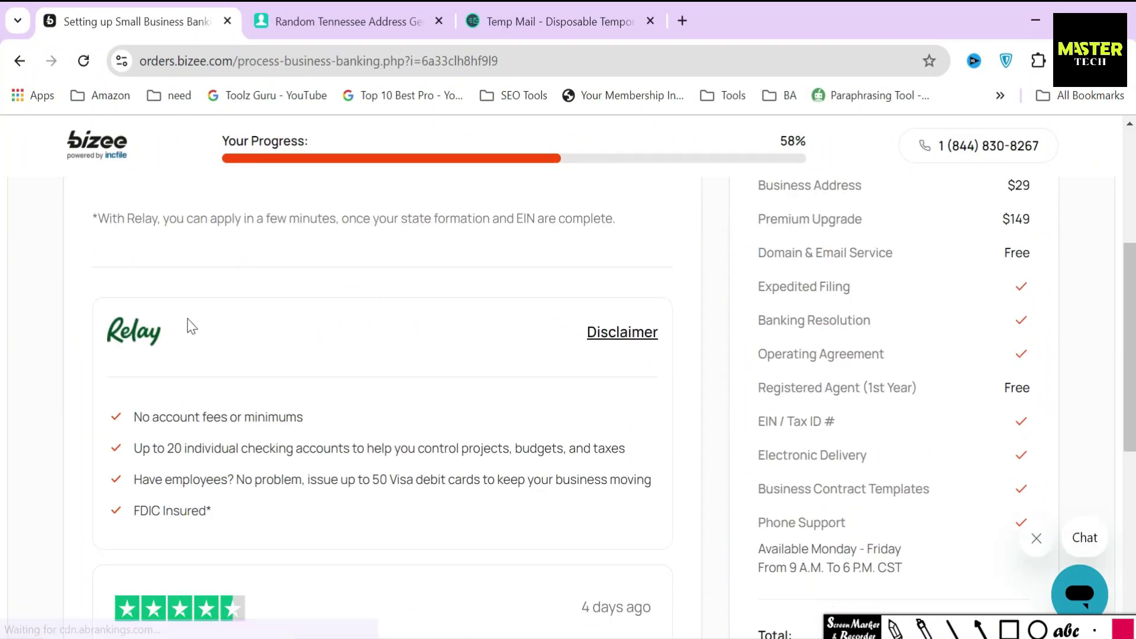
{"action": "mouse_move", "coordinate": [87, 407]}
{"action": "left_mouse_down"}
{"action": "mouse_move", "coordinate": [177, 527]}
{"action": "mouse_move", "coordinate": [679, 525]}
{"action": "left_mouse_up"}
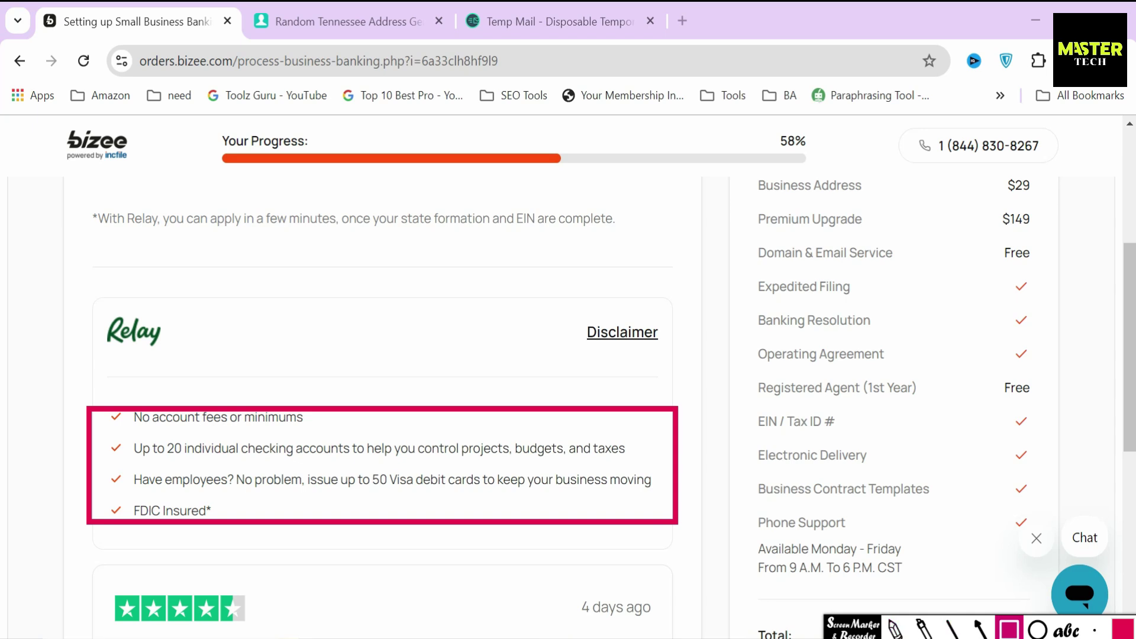
{"action": "left_click", "coordinate": [895, 628]}
{"action": "scroll", "coordinate": [674, 551], "scroll_direction": "down", "scroll_amount": 7}
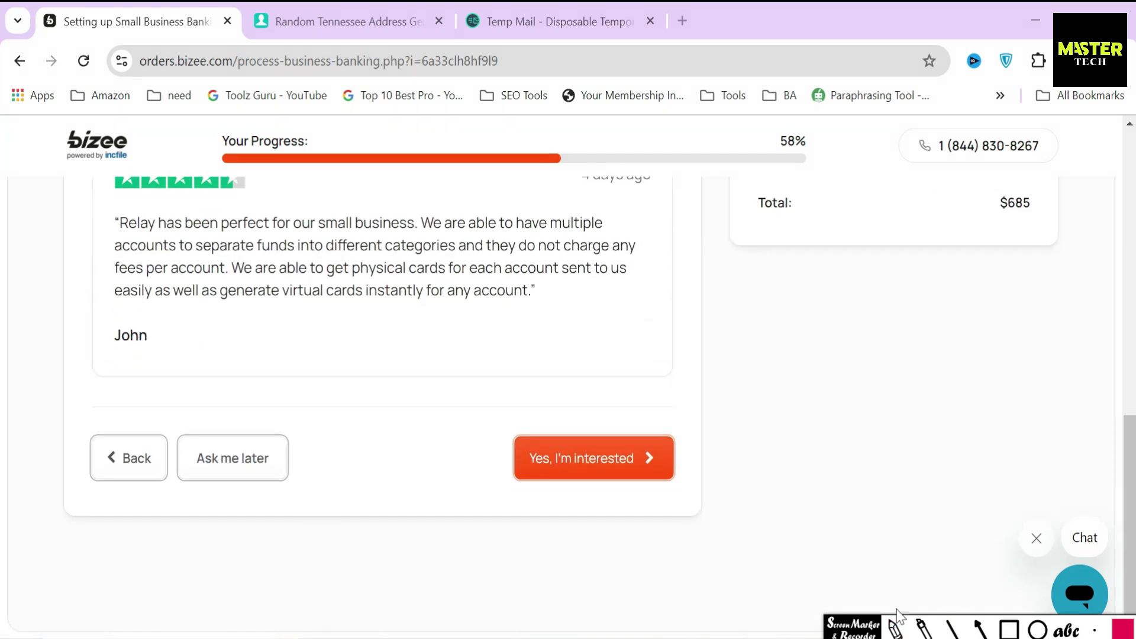
{"action": "left_click", "coordinate": [979, 629]}
{"action": "left_click_drag", "start_coordinate": [237, 362], "coordinate": [237, 433]}
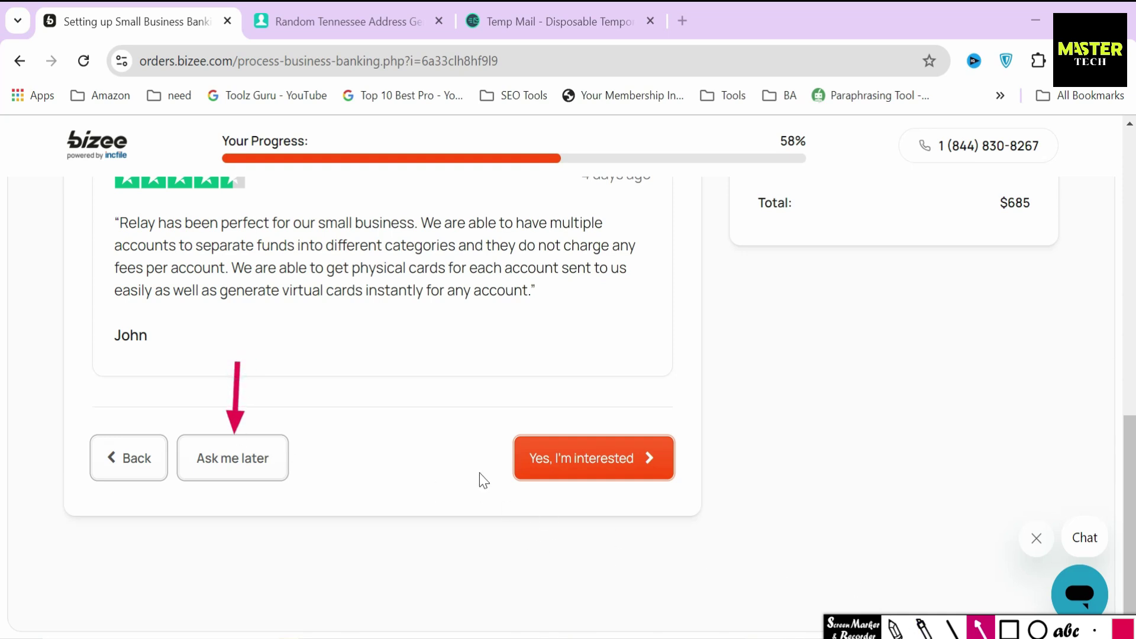
{"action": "left_click_drag", "start_coordinate": [445, 460], "coordinate": [500, 461]}
Accept the Relay business banking offer and opt in to the free Business Tax Consultation
{"action": "left_click", "coordinate": [568, 444]}
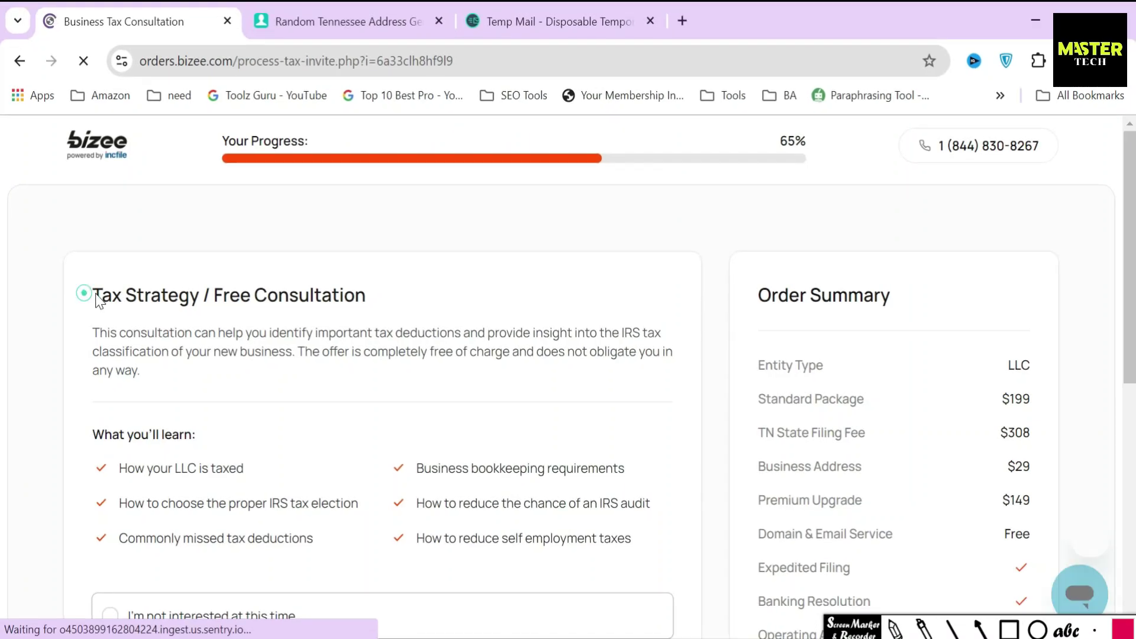
{"action": "left_click_drag", "start_coordinate": [86, 292], "coordinate": [373, 297]}
{"action": "left_click", "coordinate": [383, 311]}
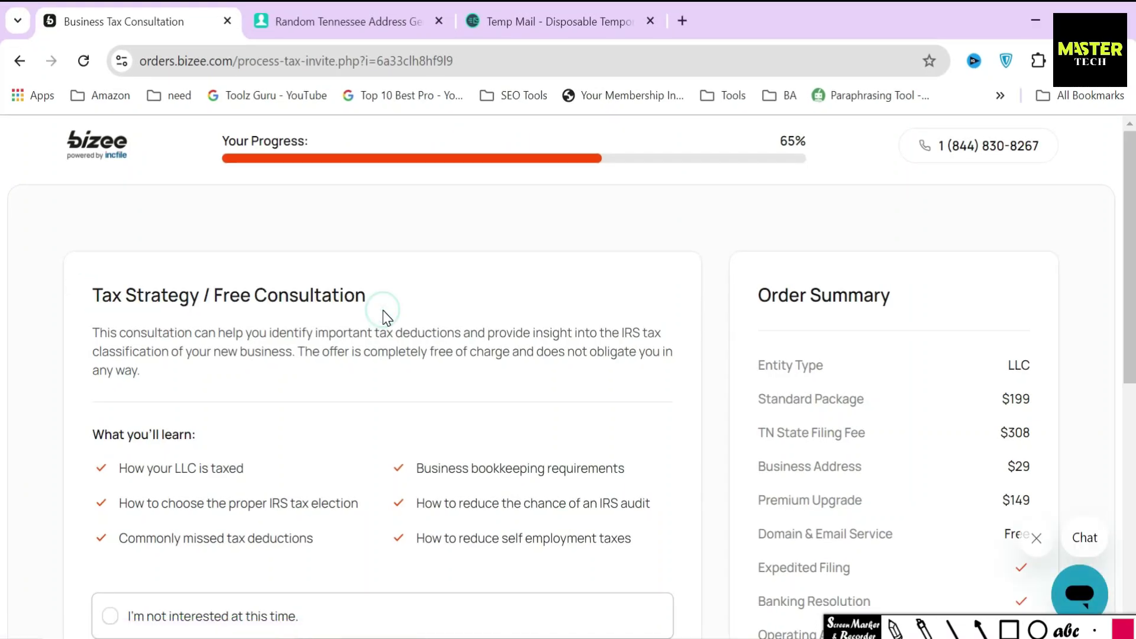
{"action": "scroll", "coordinate": [355, 396], "scroll_direction": "down", "scroll_amount": 3}
{"action": "left_click", "coordinate": [329, 485]}
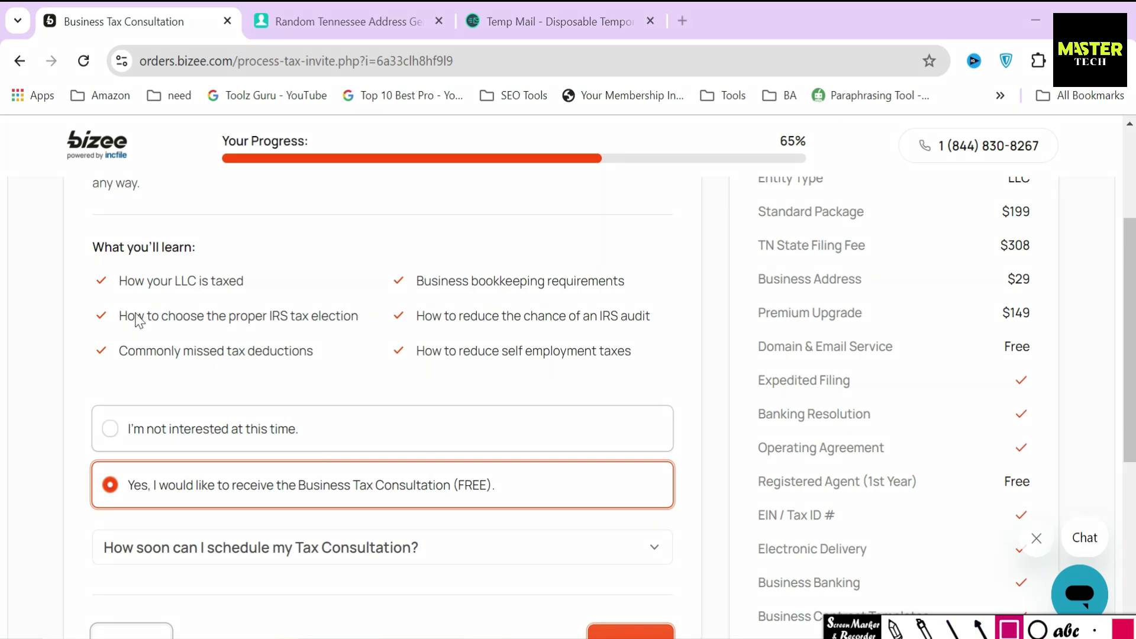
Box the six tax learning topics, then continue to the Business Licenses and Permits step
{"action": "mouse_move", "coordinate": [87, 264]}
{"action": "left_mouse_down"}
{"action": "mouse_move", "coordinate": [286, 385]}
{"action": "mouse_move", "coordinate": [367, 378]}
{"action": "left_mouse_up"}
{"action": "mouse_move", "coordinate": [381, 257]}
{"action": "left_mouse_down"}
{"action": "mouse_move", "coordinate": [474, 377]}
{"action": "mouse_move", "coordinate": [668, 384]}
{"action": "left_mouse_up"}
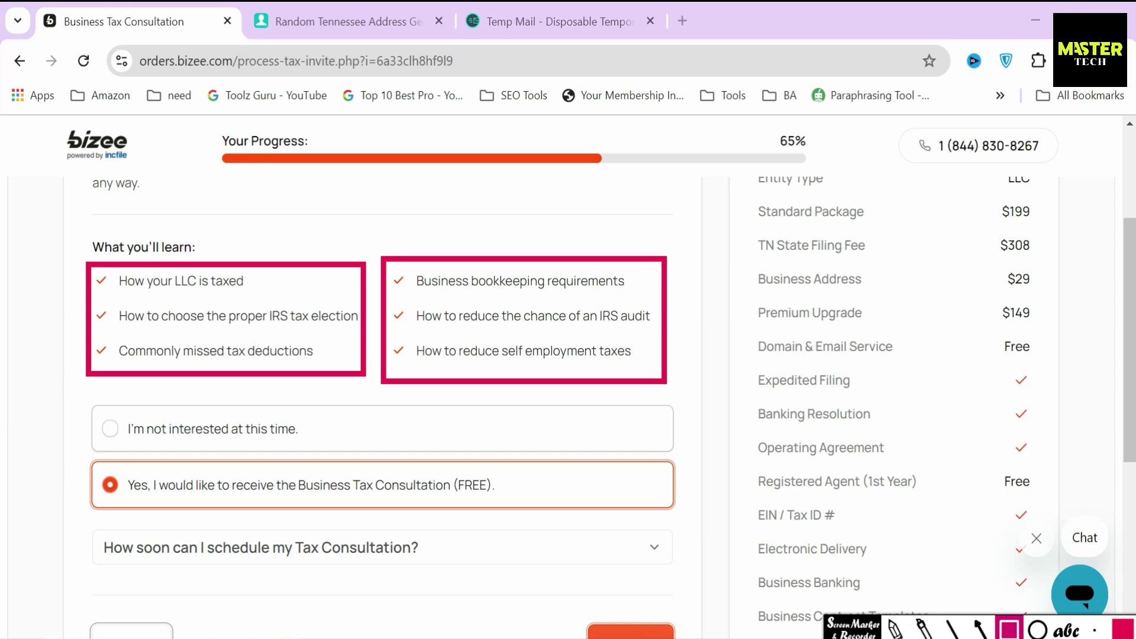
{"action": "left_click", "coordinate": [895, 629]}
{"action": "scroll", "coordinate": [592, 408], "scroll_direction": "down", "scroll_amount": 5}
{"action": "left_click", "coordinate": [619, 370]}
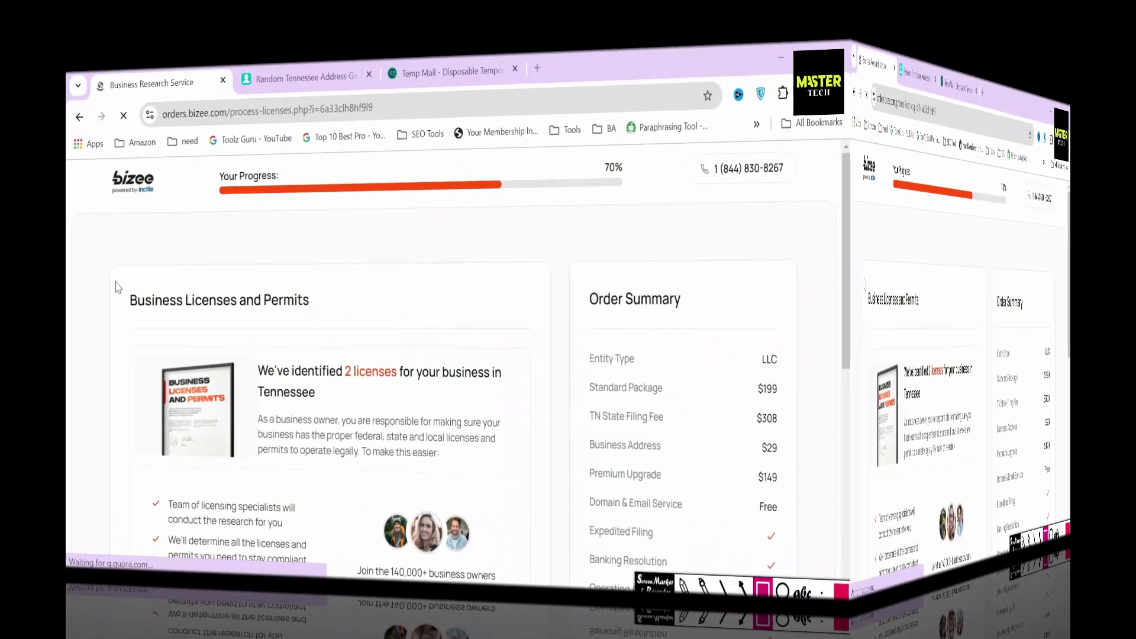
{"action": "mouse_move", "coordinate": [74, 266]}
{"action": "left_mouse_down"}
{"action": "mouse_move", "coordinate": [140, 329]}
{"action": "mouse_move", "coordinate": [366, 324]}
{"action": "left_mouse_up"}
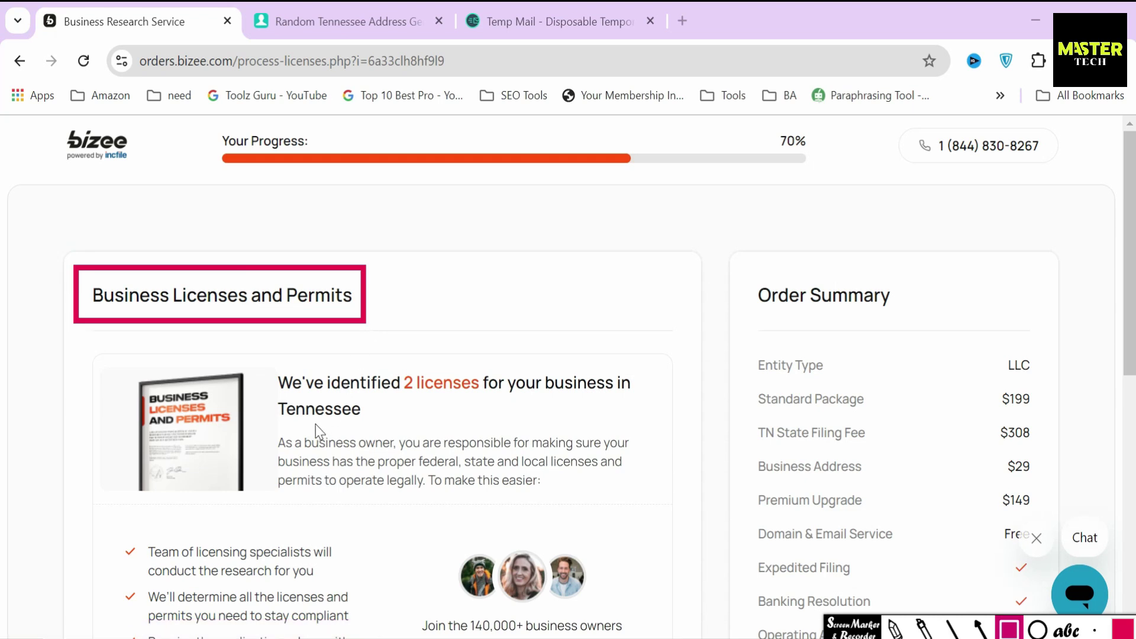
Annotate the licenses card, pointing out the 2 required licenses
{"action": "mouse_move", "coordinate": [267, 355]}
{"action": "left_mouse_down"}
{"action": "mouse_move", "coordinate": [268, 424]}
{"action": "mouse_move", "coordinate": [649, 436]}
{"action": "left_mouse_up"}
{"action": "left_click", "coordinate": [980, 630]}
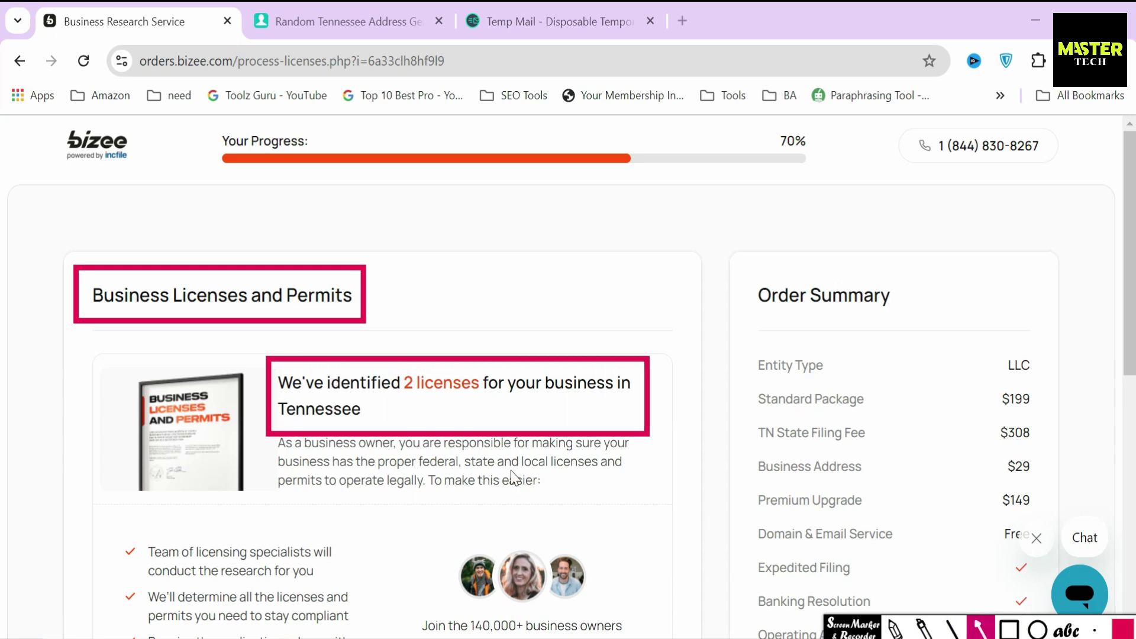
{"action": "left_click_drag", "start_coordinate": [478, 431], "coordinate": [452, 391]}
{"action": "key", "text": "Escape"}
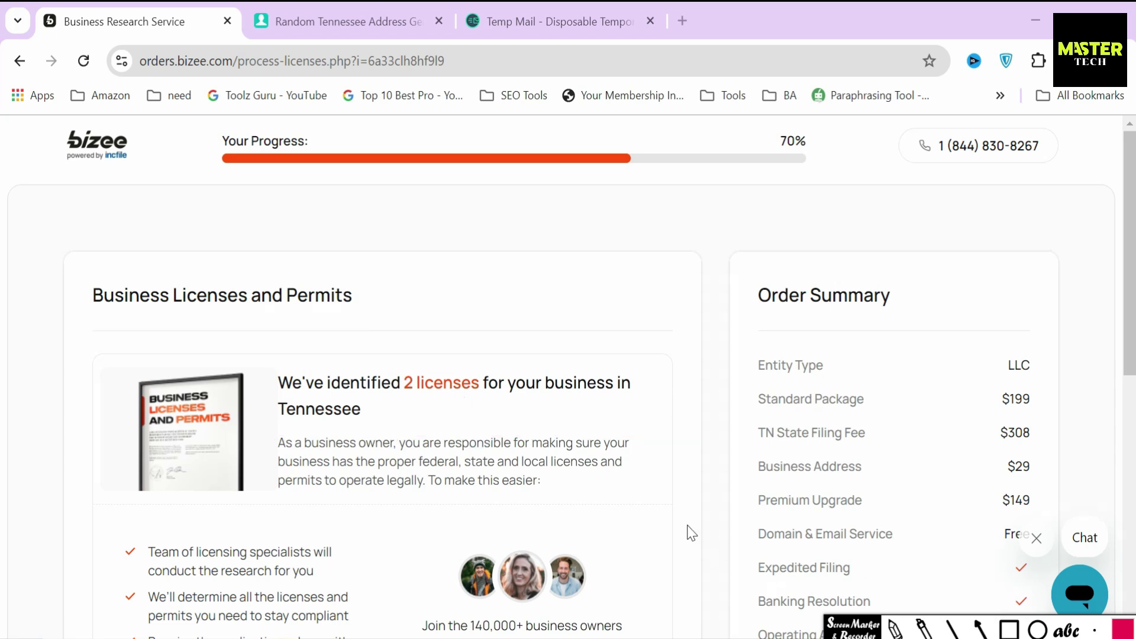
{"action": "scroll", "coordinate": [688, 528], "scroll_direction": "down", "scroll_amount": 4}
Choose to have the license applications mailed for $99, raising the total to $784
{"action": "left_click", "coordinate": [1009, 629]}
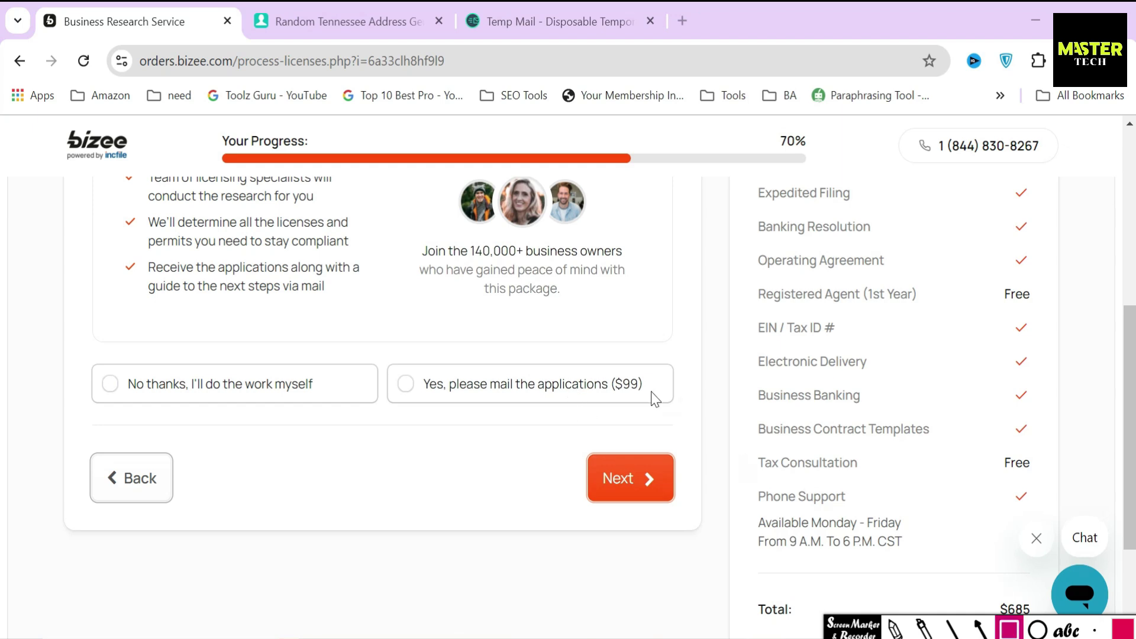
{"action": "left_click_drag", "start_coordinate": [604, 349], "coordinate": [662, 416]}
{"action": "key", "text": "Escape"}
{"action": "scroll", "coordinate": [643, 367], "scroll_direction": "down", "scroll_amount": 3}
{"action": "left_click", "coordinate": [563, 227]}
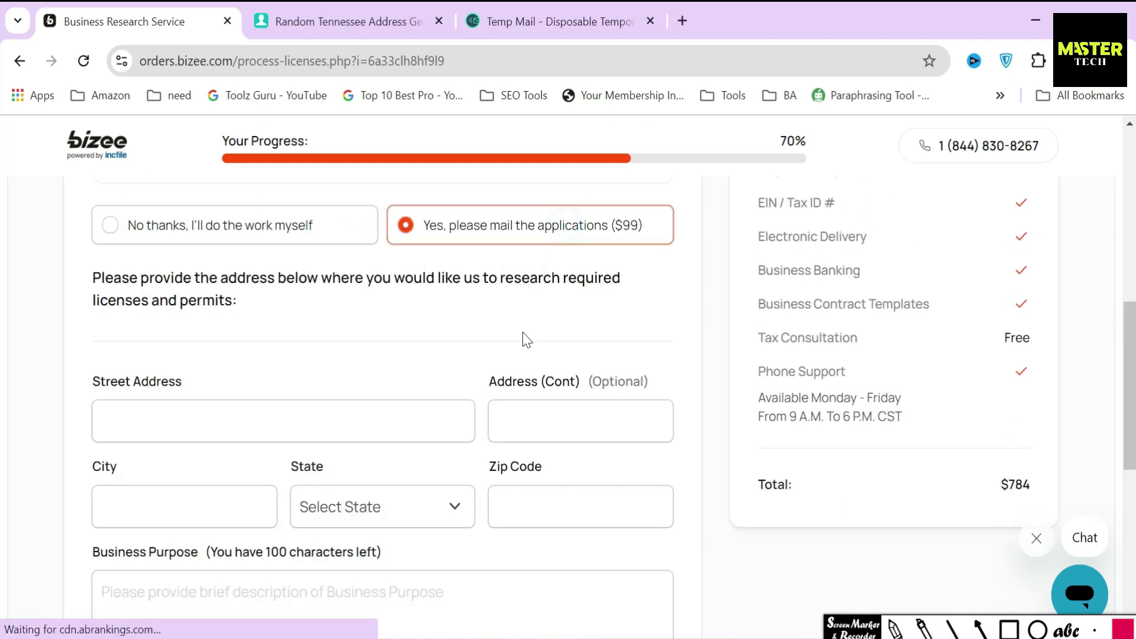
{"action": "left_click_drag", "start_coordinate": [83, 281], "coordinate": [304, 335]}
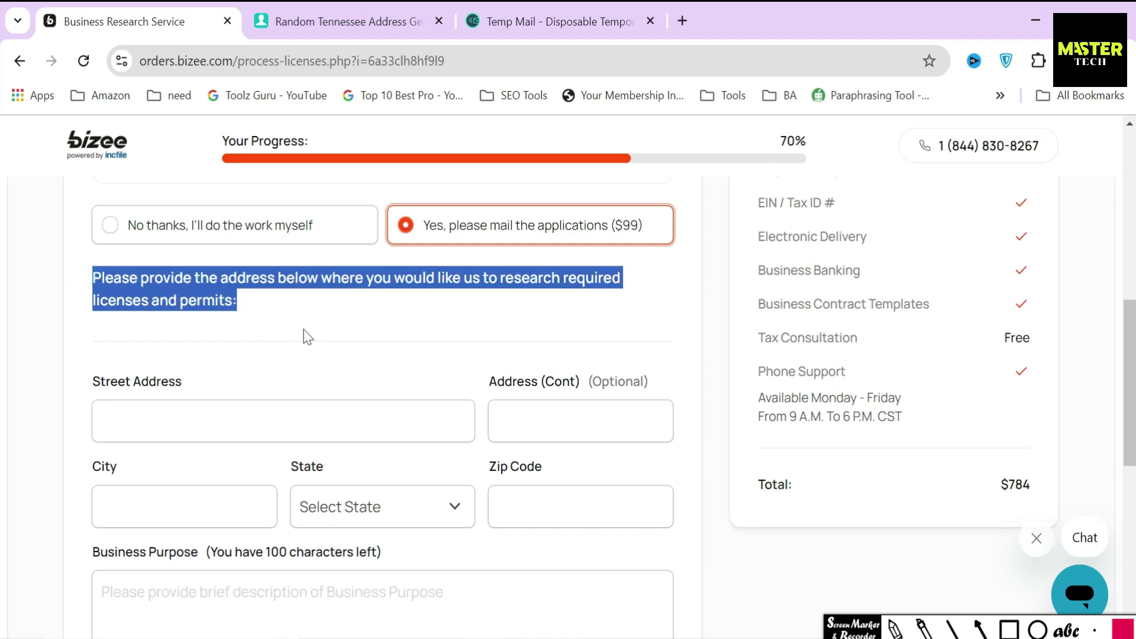
{"action": "left_click", "coordinate": [304, 329]}
Fill the license research street address and city using the random address generator
{"action": "scroll", "coordinate": [304, 329], "scroll_direction": "down", "scroll_amount": 2}
{"action": "left_click", "coordinate": [326, 332]}
{"action": "type", "text": "3434"}
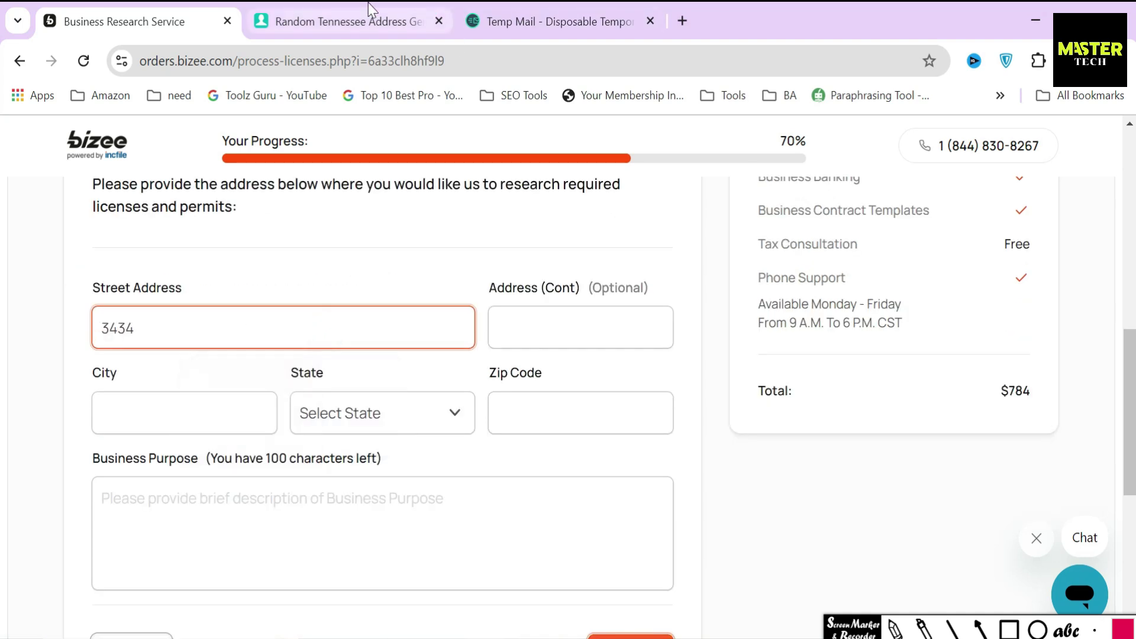
{"action": "left_click", "coordinate": [367, 21]}
{"action": "left_click", "coordinate": [616, 172]}
{"action": "key", "text": "ctrl+c"}
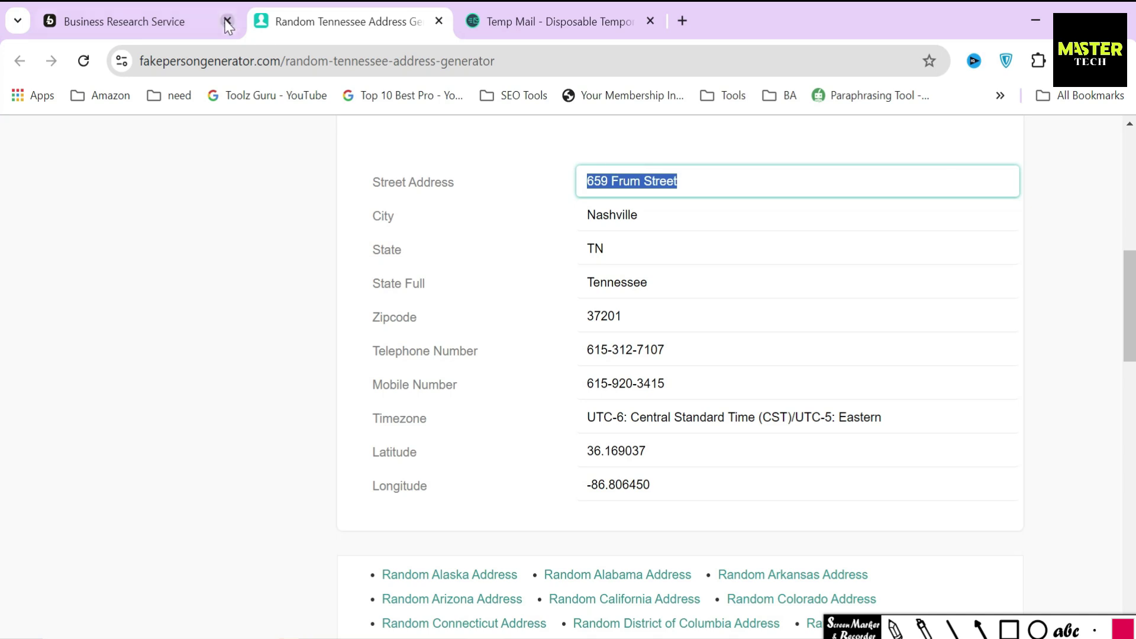
{"action": "left_click", "coordinate": [186, 18]}
{"action": "left_click", "coordinate": [552, 327]}
{"action": "key", "text": "ctrl+v"}
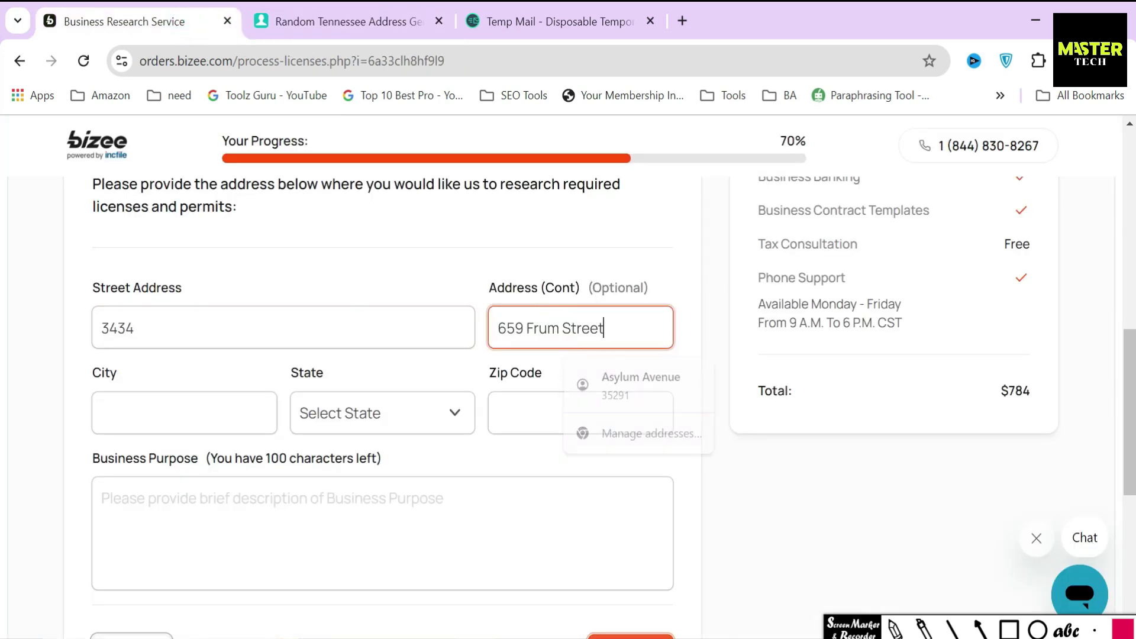
{"action": "left_click", "coordinate": [349, 21]}
{"action": "left_click", "coordinate": [612, 215]}
{"action": "key", "text": "ctrl+c"}
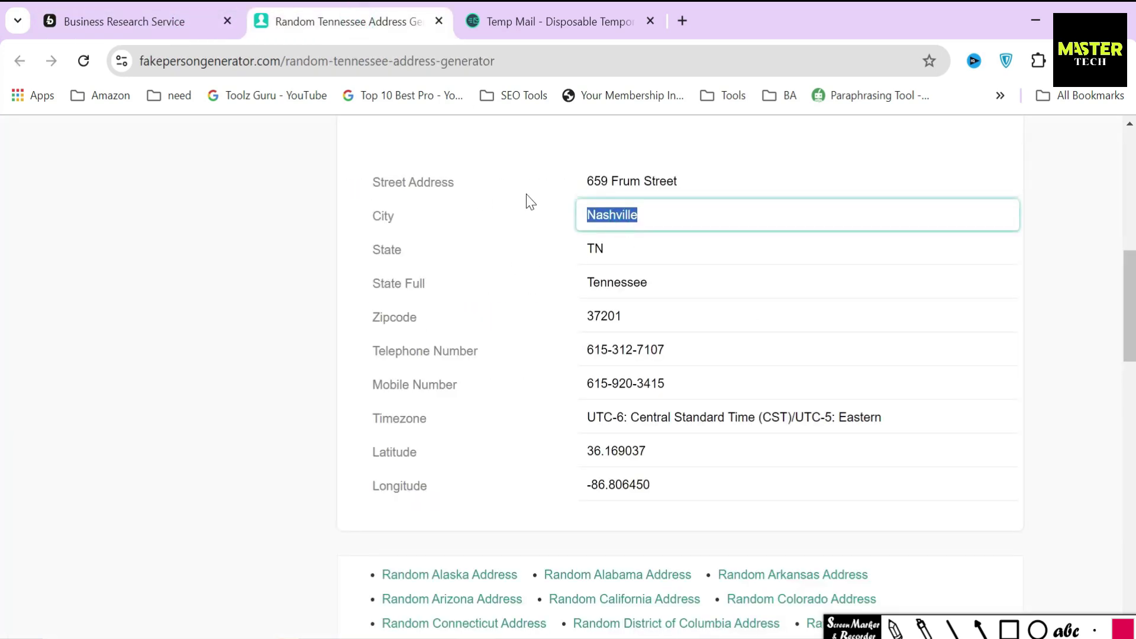
{"action": "left_click", "coordinate": [162, 21]}
{"action": "left_click", "coordinate": [211, 408]}
{"action": "key", "text": "ctrl+v"}
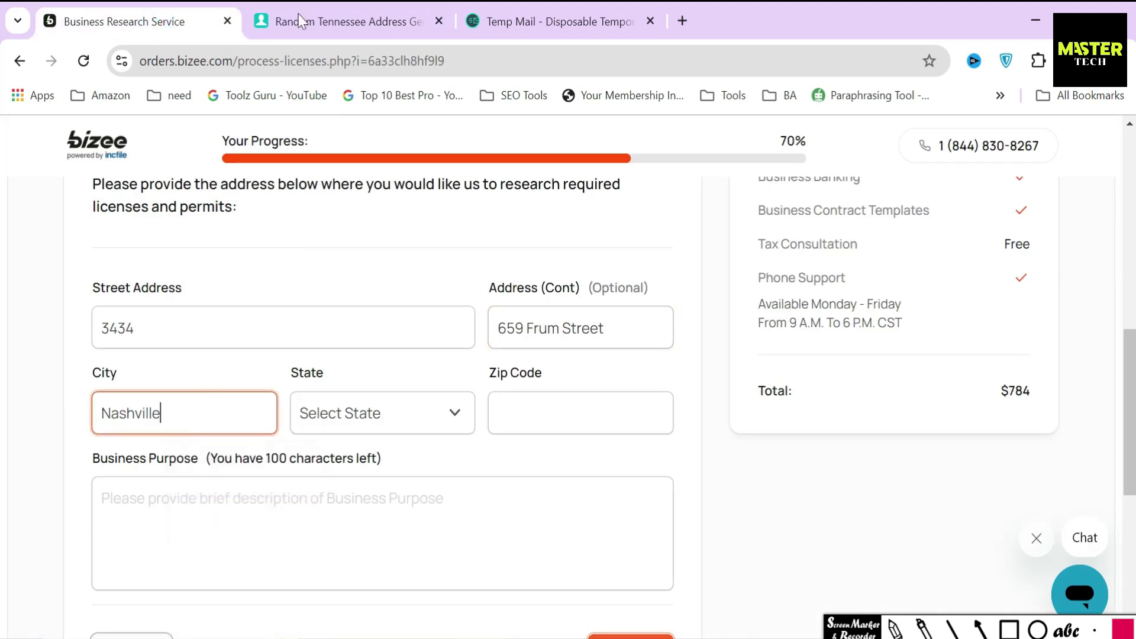
Enter ZIP code 37201 from the generator and set the state to Tennessee
{"action": "left_click", "coordinate": [312, 21]}
{"action": "left_click", "coordinate": [609, 316]}
{"action": "key", "text": "ctrl+c"}
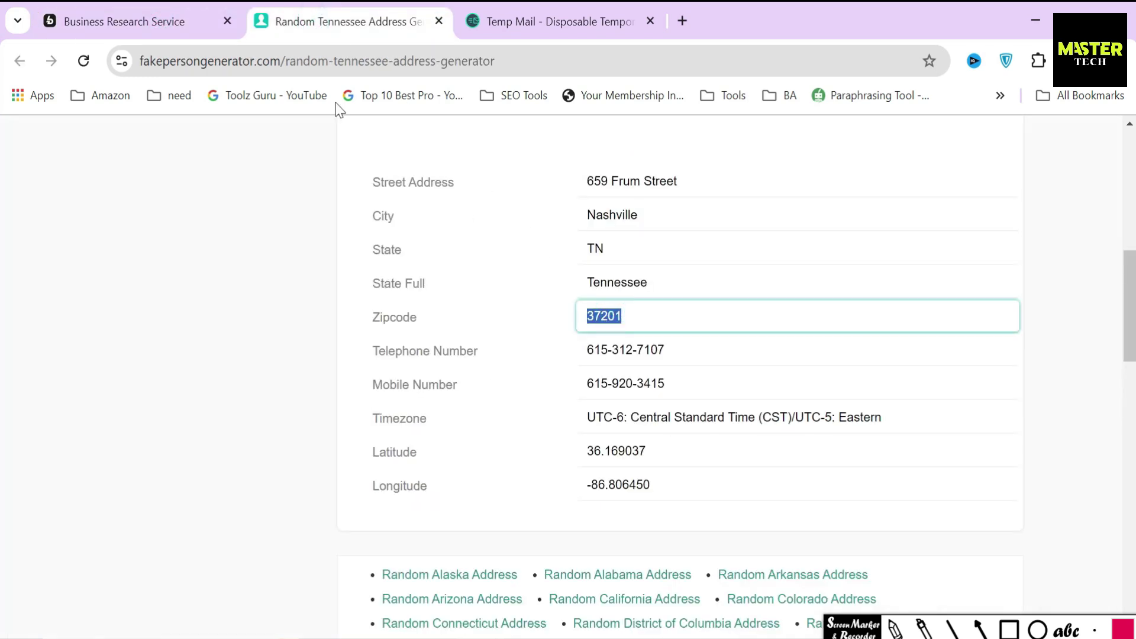
{"action": "left_click", "coordinate": [162, 21]}
{"action": "left_click", "coordinate": [577, 413]}
{"action": "key", "text": "ctrl+v"}
{"action": "scroll", "coordinate": [373, 299], "scroll_direction": "down", "scroll_amount": 6}
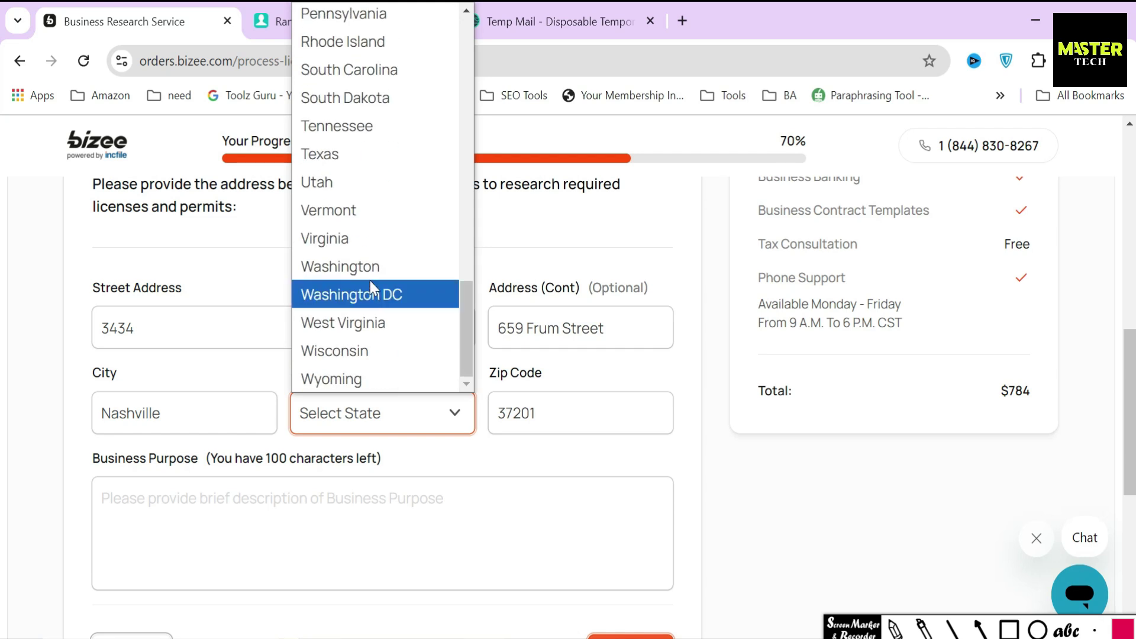
{"action": "left_click", "coordinate": [370, 126]}
Enter the business purpose 'Generate income through property rentals'
{"action": "left_click", "coordinate": [520, 453]}
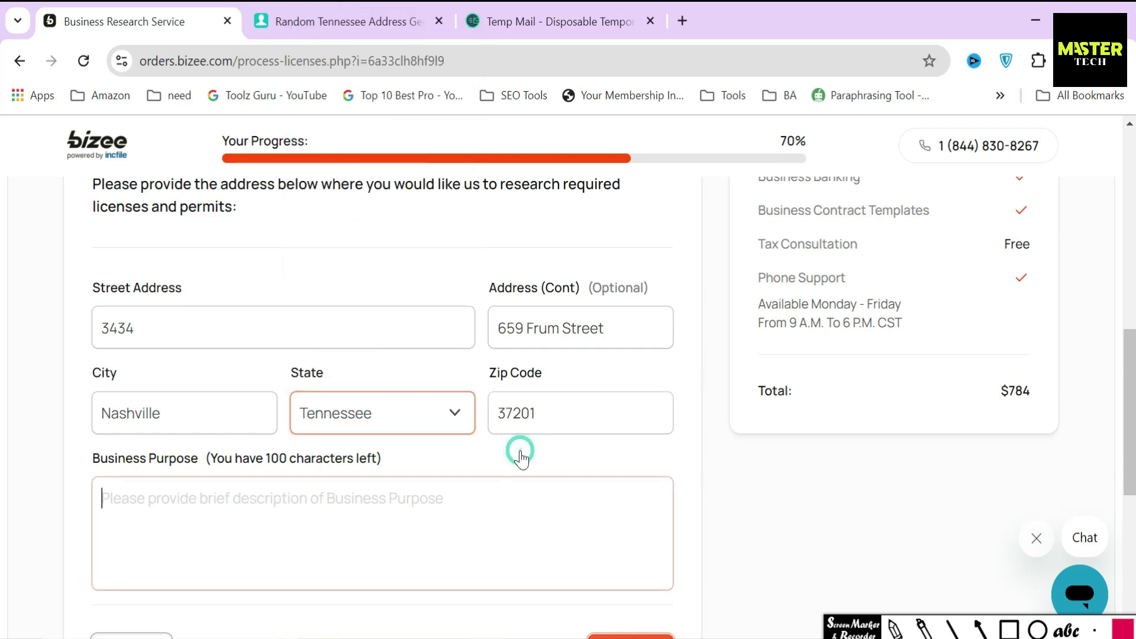
{"action": "scroll", "coordinate": [520, 459], "scroll_direction": "down", "scroll_amount": 3}
{"action": "left_click_drag", "start_coordinate": [91, 271], "coordinate": [424, 274]}
{"action": "left_click", "coordinate": [424, 274]}
{"action": "type", "text": "Generate income through property rent"}
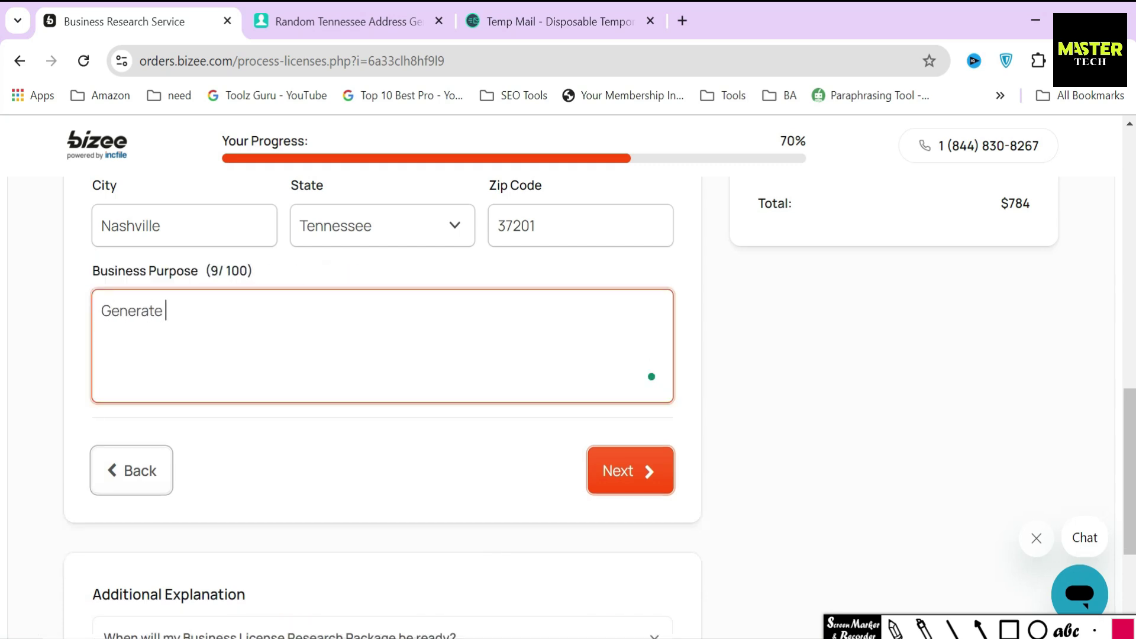
{"action": "type", "text": "als"}
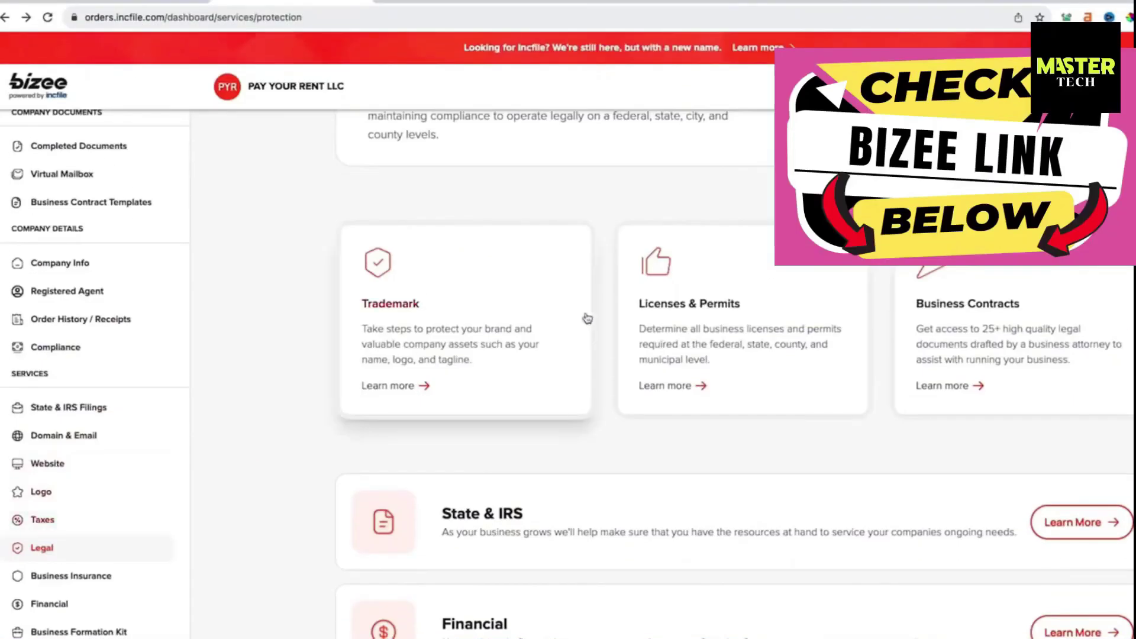
Open the Licenses & Permits card's Learn more page from the dashboard's Legal services
{"action": "left_click", "coordinate": [681, 310]}
{"action": "scroll", "coordinate": [513, 409], "scroll_direction": "down", "scroll_amount": 1}
{"action": "double_click", "coordinate": [513, 409]}
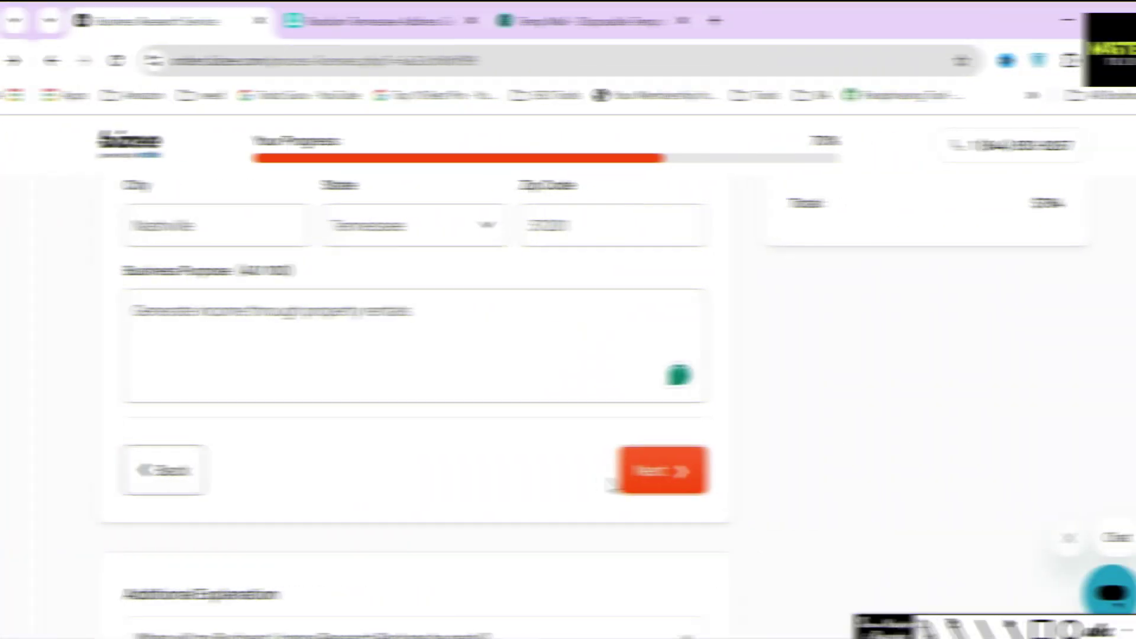
Submit the license details and skim the Order Review's Contact Info and Agent Info sections
{"action": "left_click", "coordinate": [609, 474]}
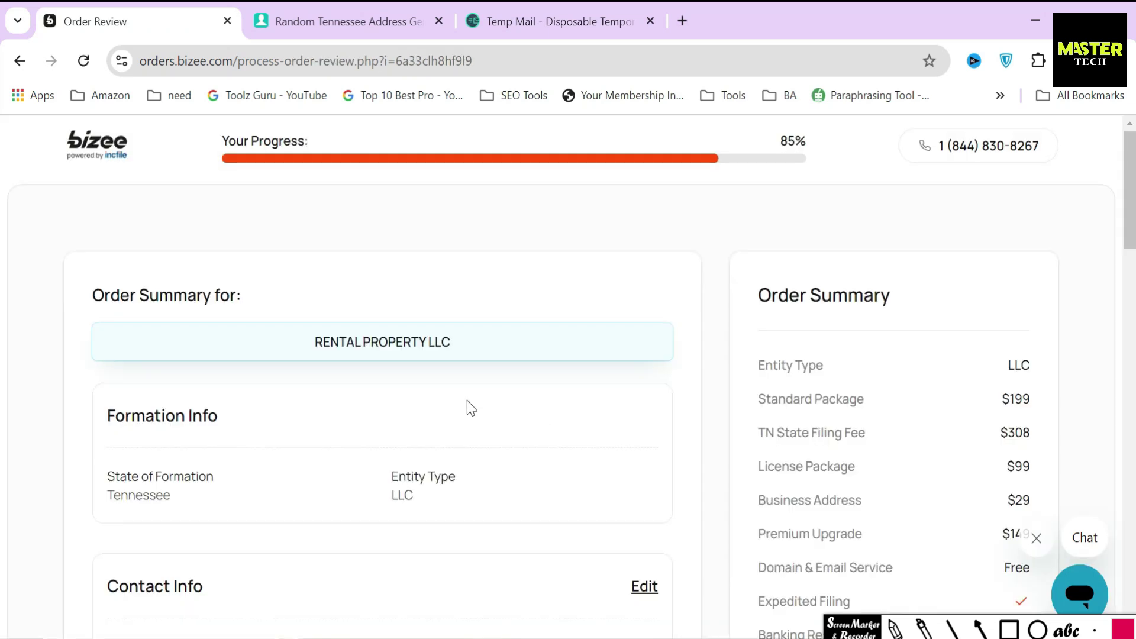
{"action": "left_click_drag", "start_coordinate": [83, 295], "coordinate": [264, 301]}
{"action": "left_click", "coordinate": [294, 294]}
{"action": "scroll", "coordinate": [272, 306], "scroll_direction": "down", "scroll_amount": 5}
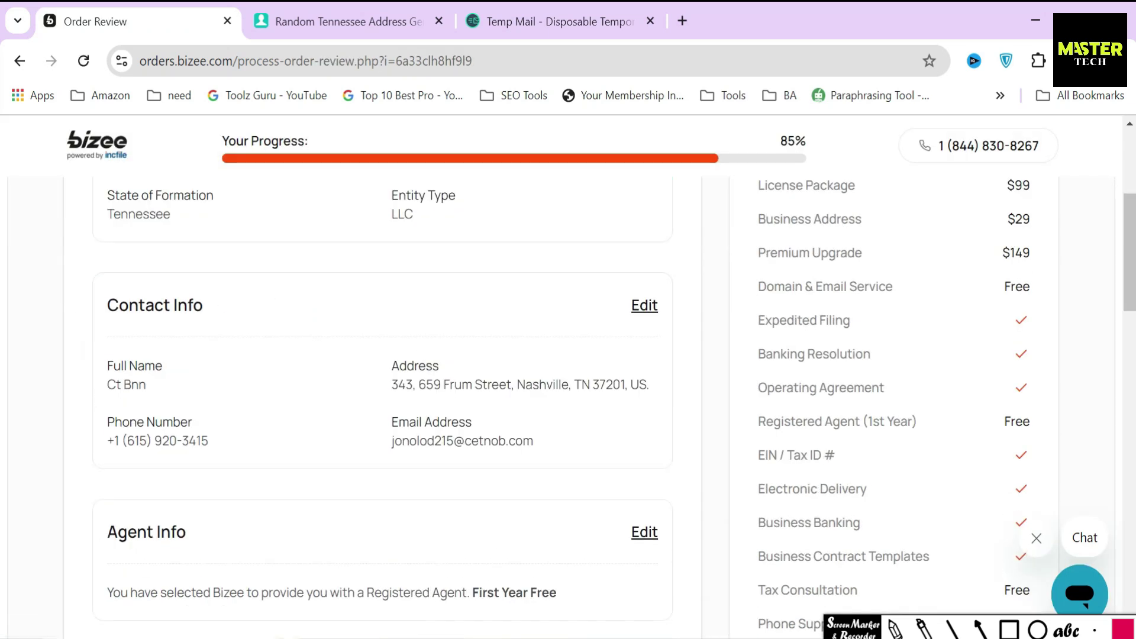
{"action": "left_click_drag", "start_coordinate": [106, 305], "coordinate": [217, 346]}
{"action": "left_click_drag", "start_coordinate": [104, 532], "coordinate": [254, 542]}
{"action": "scroll", "coordinate": [255, 542], "scroll_direction": "down", "scroll_amount": 6}
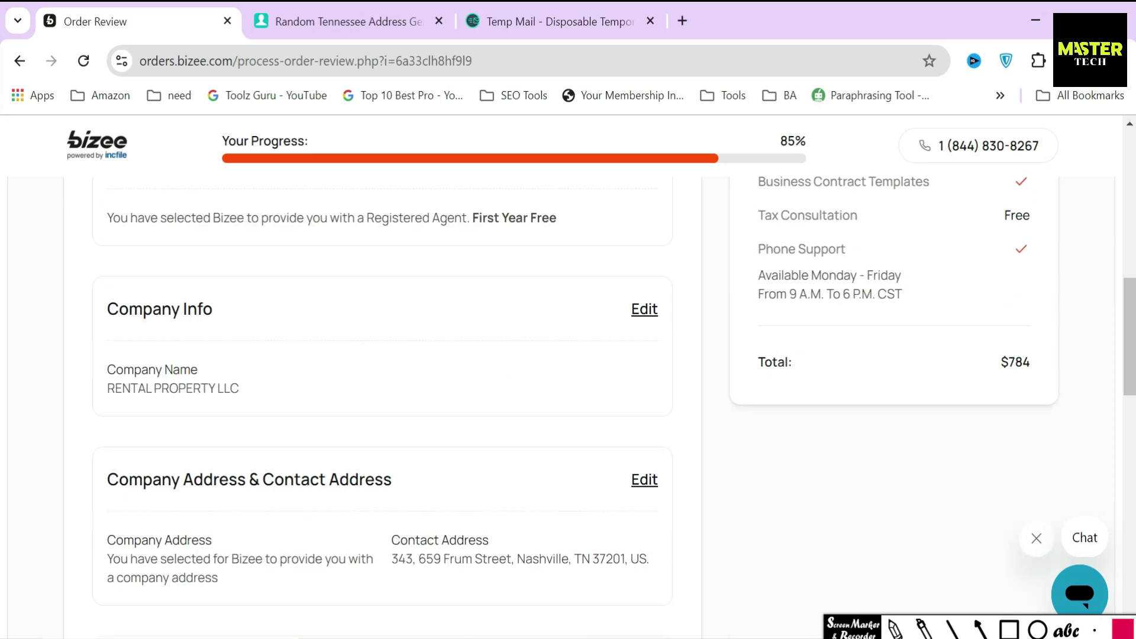
{"action": "left_click_drag", "start_coordinate": [104, 312], "coordinate": [218, 324]}
{"action": "left_click_drag", "start_coordinate": [94, 481], "coordinate": [426, 489]}
{"action": "left_click", "coordinate": [485, 489]}
{"action": "scroll", "coordinate": [489, 495], "scroll_direction": "up", "scroll_amount": 2}
Box where agent, company info and address can be changed, then submit the $784 order review
{"action": "left_click", "coordinate": [1009, 629]}
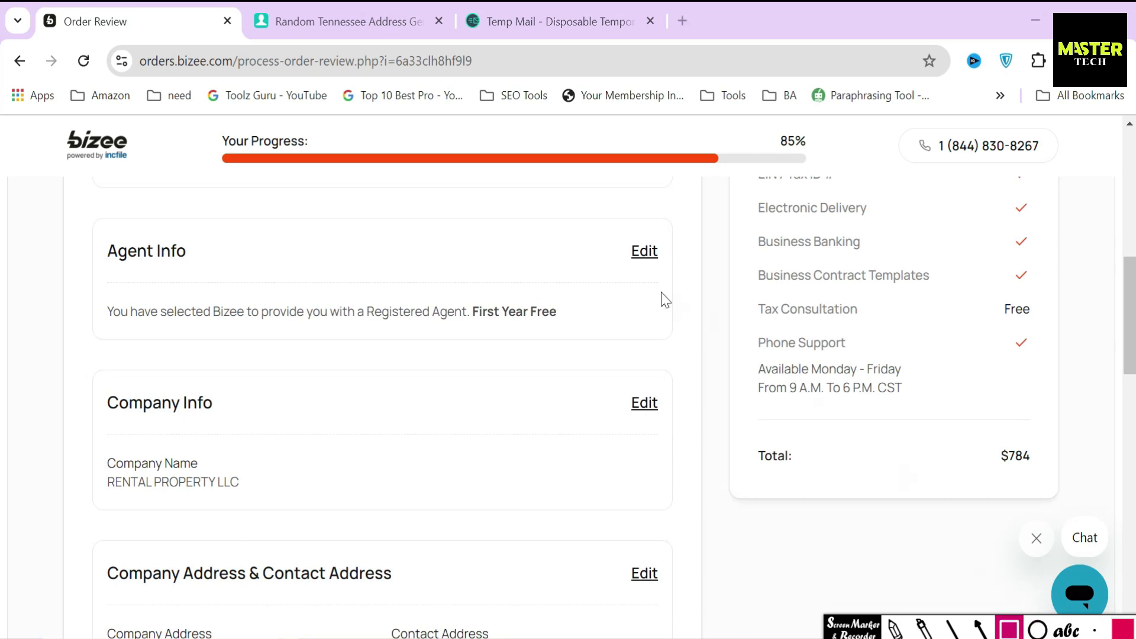
{"action": "left_click_drag", "start_coordinate": [612, 223], "coordinate": [681, 287]}
{"action": "left_click_drag", "start_coordinate": [603, 377], "coordinate": [682, 436]}
{"action": "left_click_drag", "start_coordinate": [617, 546], "coordinate": [672, 605]}
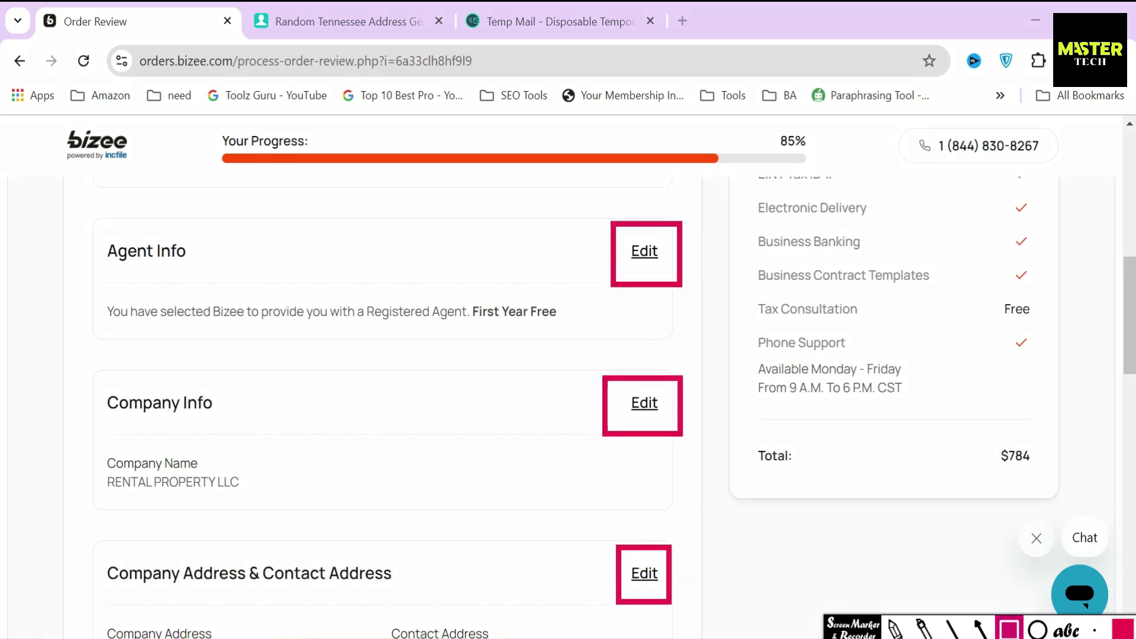
{"action": "left_click", "coordinate": [1009, 629]}
{"action": "scroll", "coordinate": [587, 474], "scroll_direction": "down", "scroll_amount": 10}
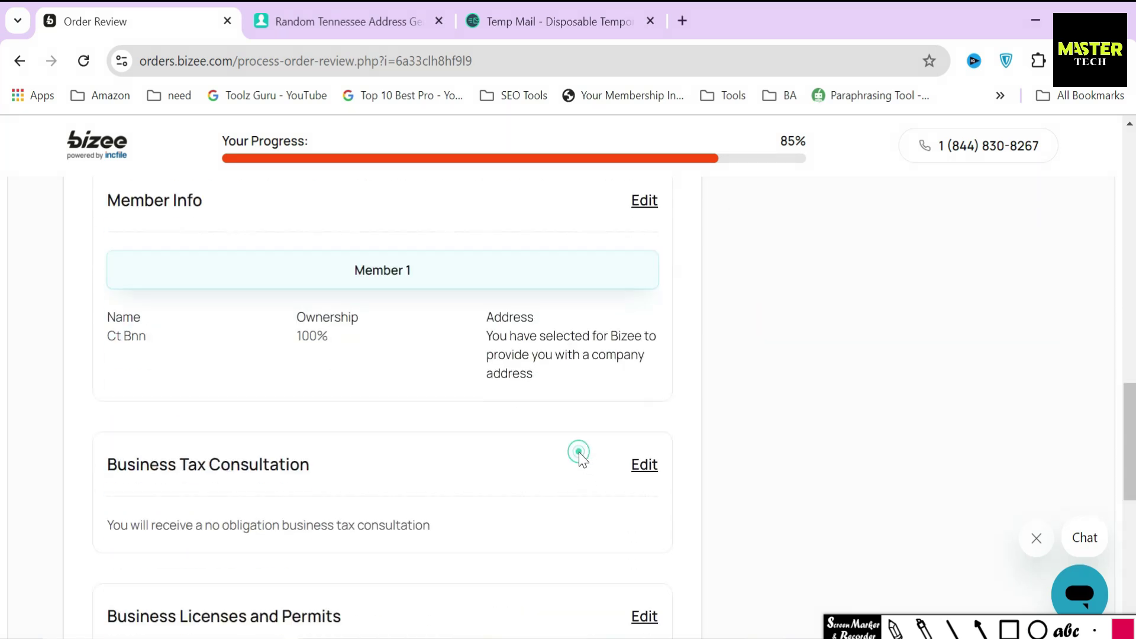
{"action": "scroll", "coordinate": [578, 452], "scroll_direction": "down", "scroll_amount": 10}
{"action": "left_click", "coordinate": [619, 465]}
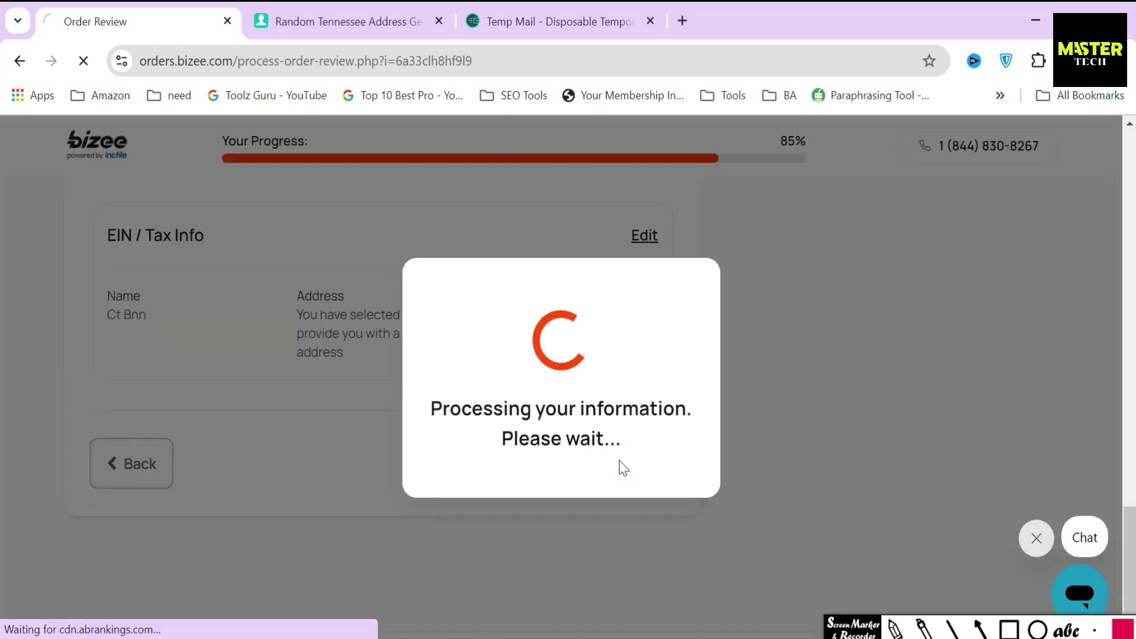
Mark the payment area with an arrow toward Complete & Pay, then clear the annotations
{"action": "scroll", "coordinate": [728, 420], "scroll_direction": "down", "scroll_amount": 3}
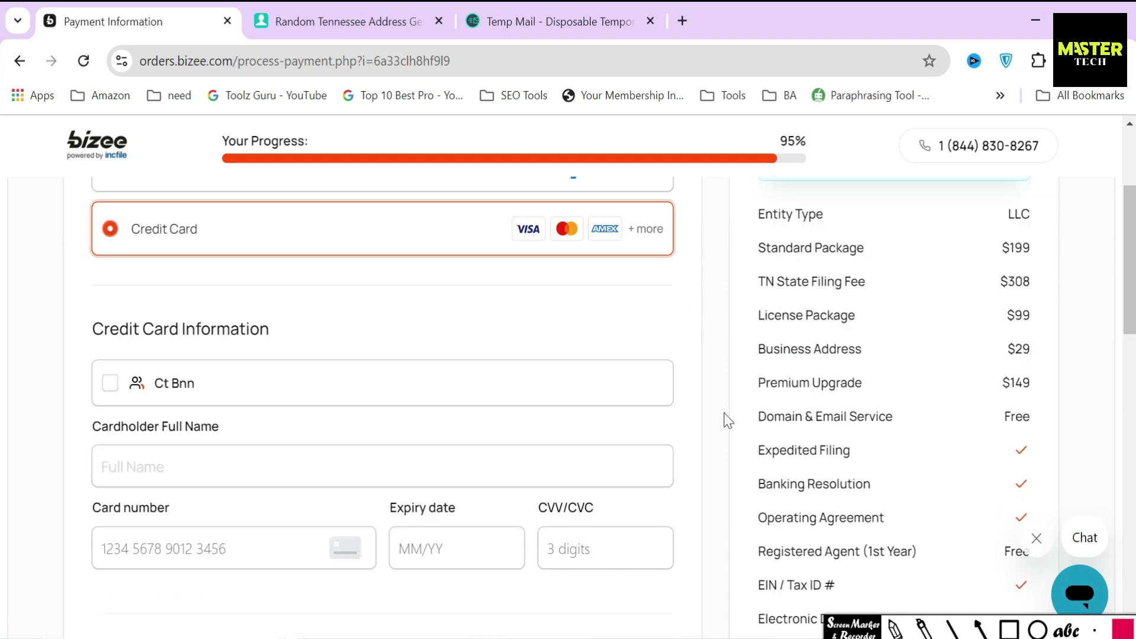
{"action": "scroll", "coordinate": [727, 420], "scroll_direction": "down", "scroll_amount": 5}
{"action": "left_click_drag", "start_coordinate": [737, 352], "coordinate": [1049, 418]}
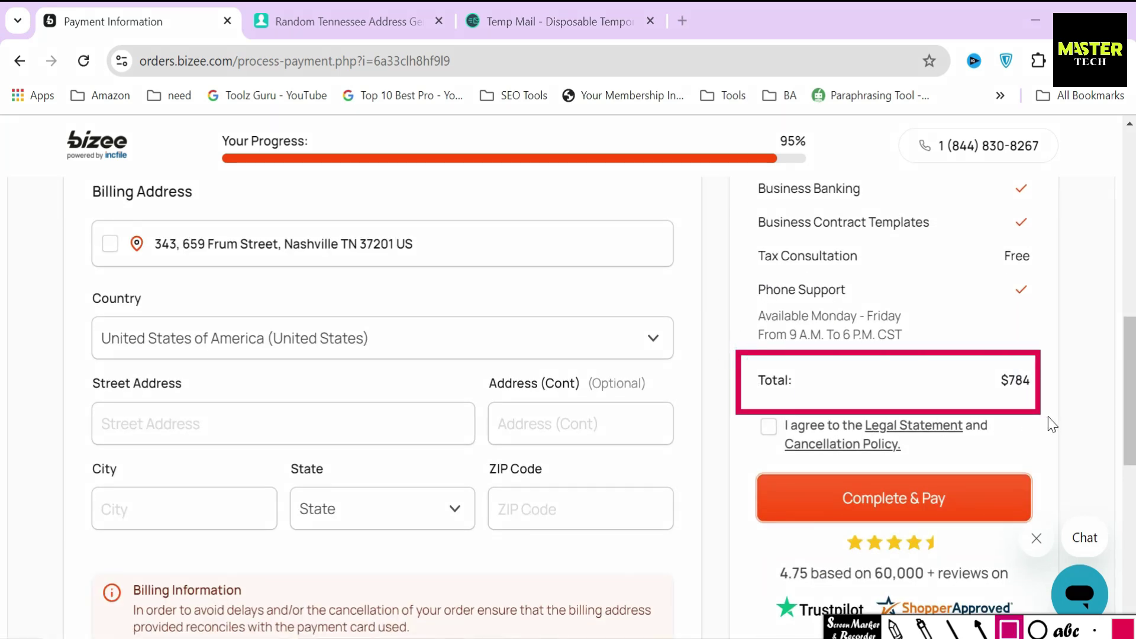
{"action": "left_click", "coordinate": [981, 628]}
{"action": "left_click_drag", "start_coordinate": [701, 495], "coordinate": [757, 496]}
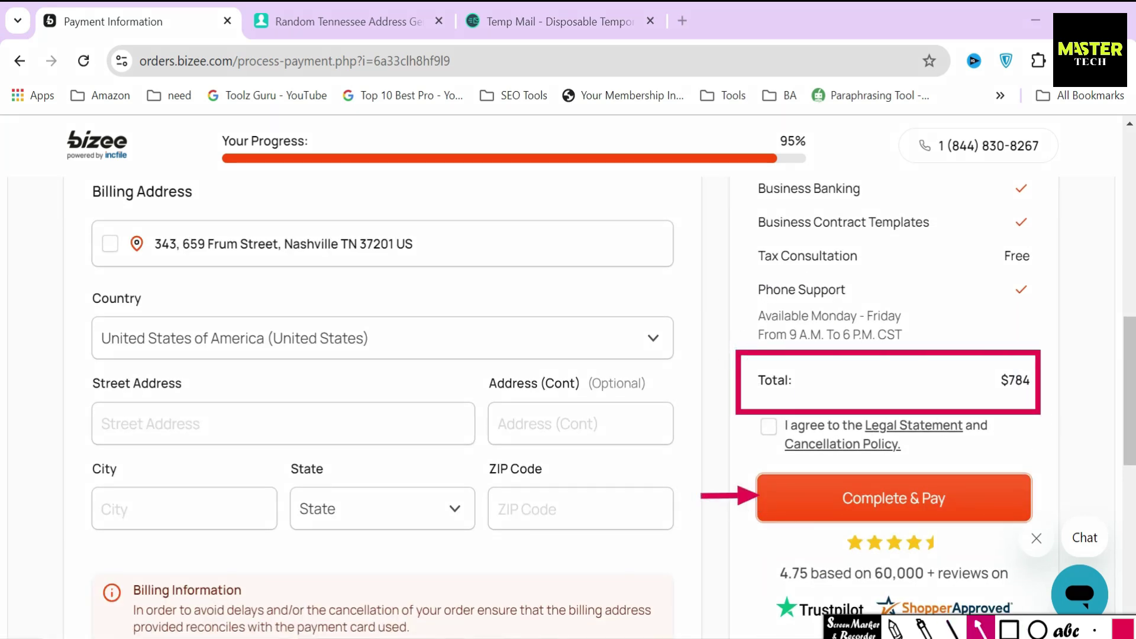
{"action": "key", "text": "Escape"}
Highlight lines of the Billing Address section while scrolling through the payment form
{"action": "scroll", "coordinate": [712, 411], "scroll_direction": "up", "scroll_amount": 8}
{"action": "left_click_drag", "start_coordinate": [79, 294], "coordinate": [312, 297]}
{"action": "left_click", "coordinate": [311, 294]}
{"action": "scroll", "coordinate": [324, 343], "scroll_direction": "down", "scroll_amount": 2}
{"action": "left_click_drag", "start_coordinate": [83, 420], "coordinate": [354, 436]}
{"action": "left_click", "coordinate": [705, 267]}
{"action": "scroll", "coordinate": [705, 410], "scroll_direction": "down", "scroll_amount": 5}
{"action": "left_click_drag", "start_coordinate": [93, 378], "coordinate": [261, 379]}
Box the $784 order total and point an arrow at it
{"action": "scroll", "coordinate": [914, 521], "scroll_direction": "down", "scroll_amount": 3}
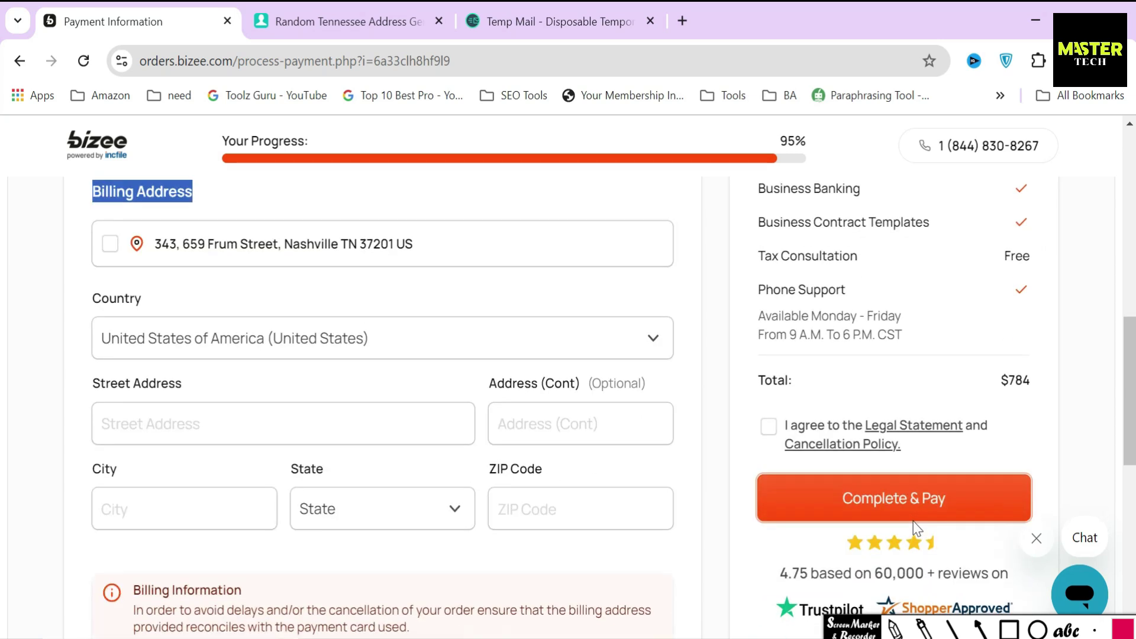
{"action": "scroll", "coordinate": [914, 521], "scroll_direction": "down", "scroll_amount": 3}
{"action": "scroll", "coordinate": [951, 532], "scroll_direction": "up", "scroll_amount": 2}
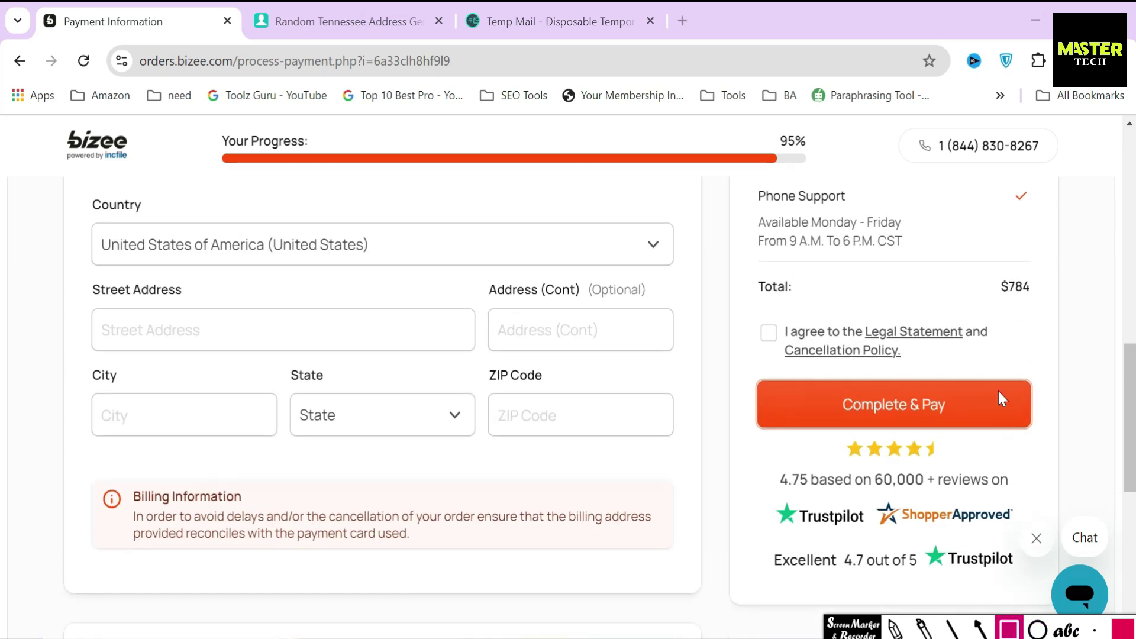
{"action": "left_click_drag", "start_coordinate": [986, 261], "coordinate": [1041, 309]}
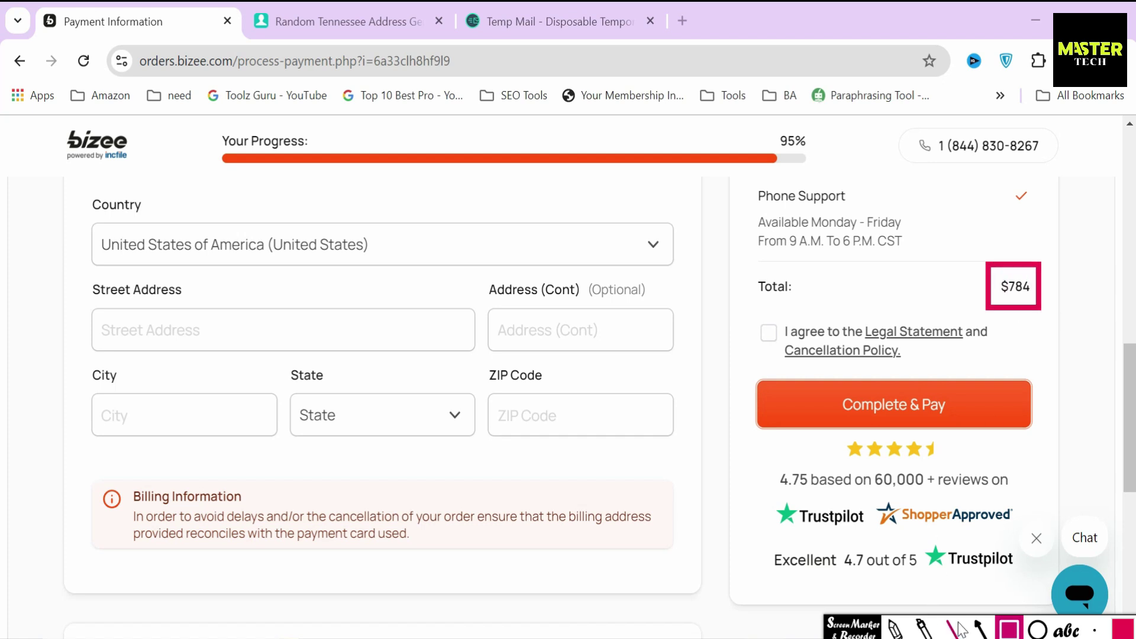
{"action": "left_click", "coordinate": [977, 629]}
{"action": "left_click_drag", "start_coordinate": [892, 294], "coordinate": [981, 291]}
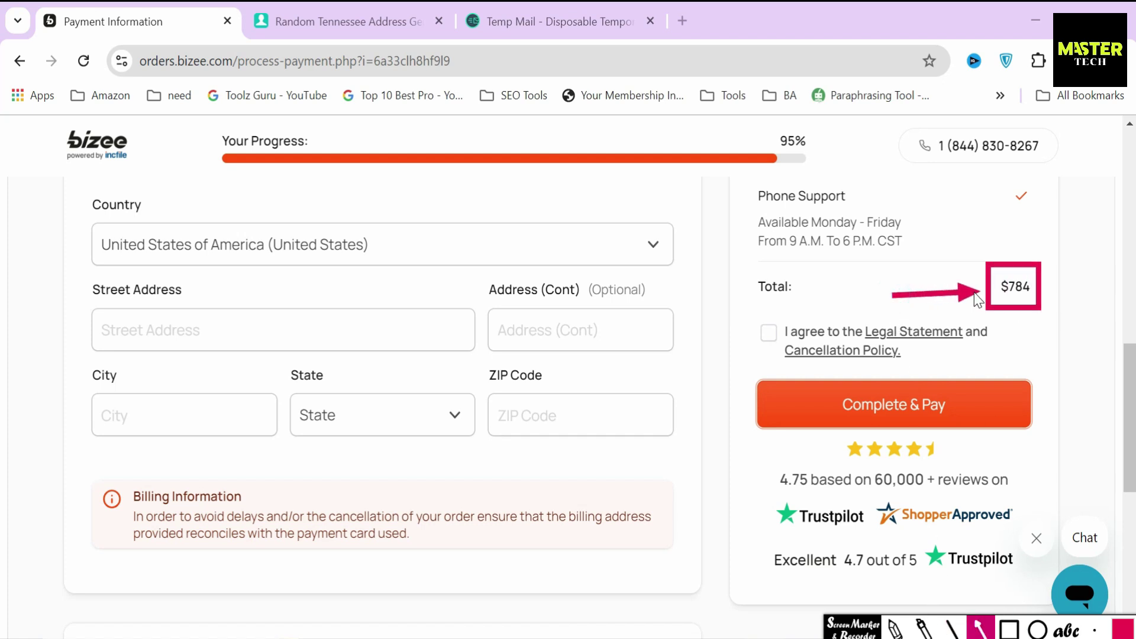
{"action": "left_click", "coordinate": [979, 629]}
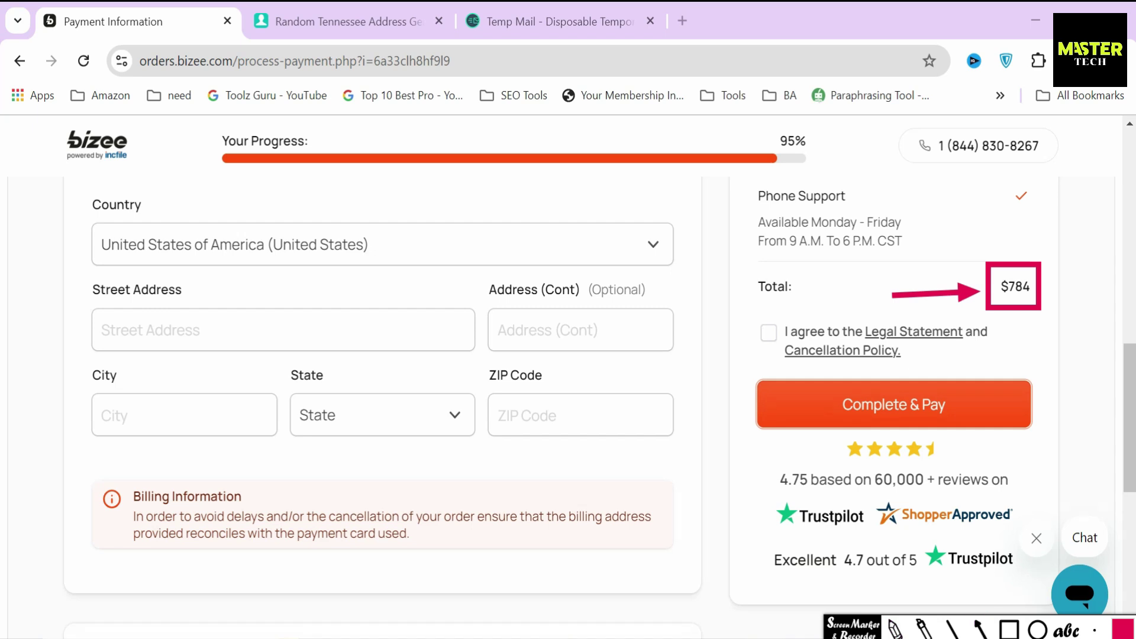
Highlight the 'Total:' label, draw an arrow from $784 toward payment, then undo it
{"action": "left_click_drag", "start_coordinate": [748, 288], "coordinate": [810, 290]}
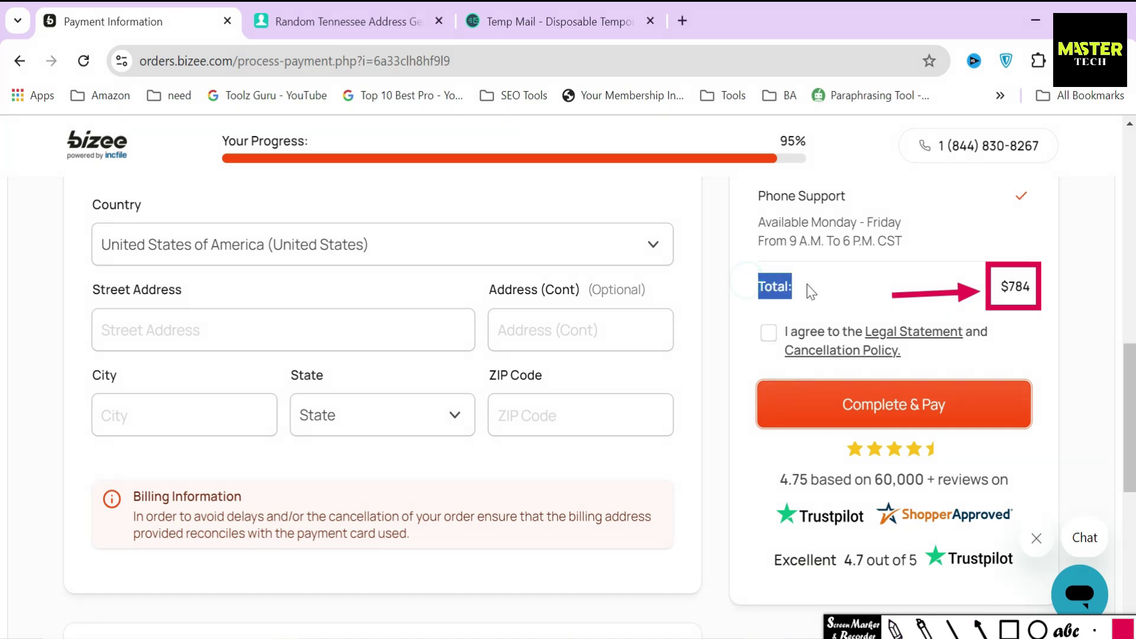
{"action": "left_click", "coordinate": [979, 628]}
{"action": "left_click", "coordinate": [980, 630]}
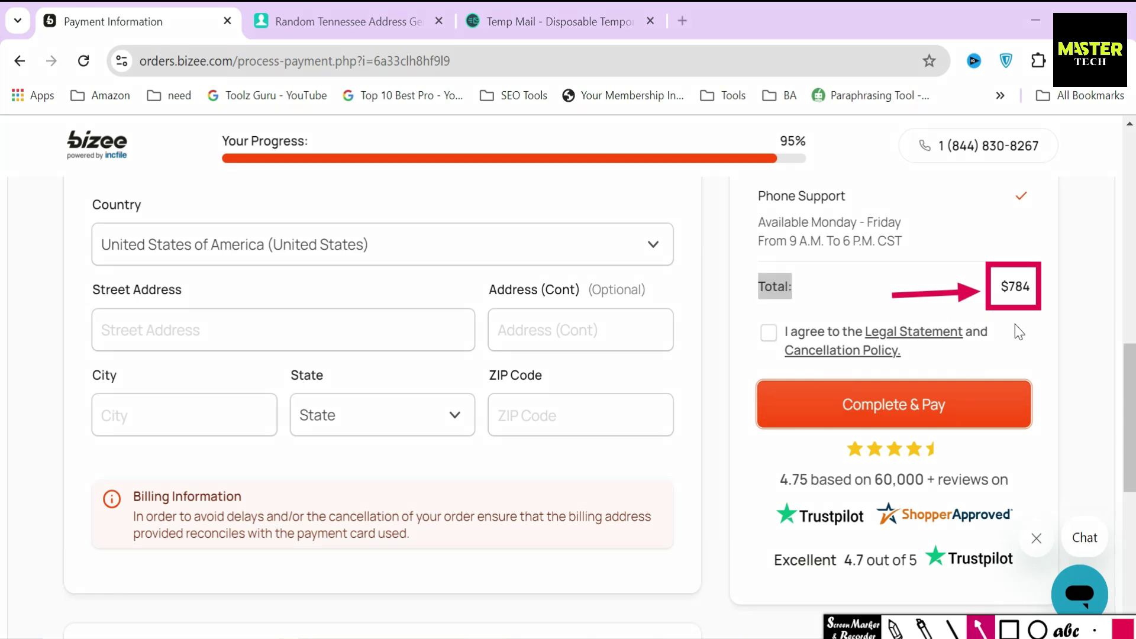
{"action": "left_click_drag", "start_coordinate": [966, 355], "coordinate": [916, 383]}
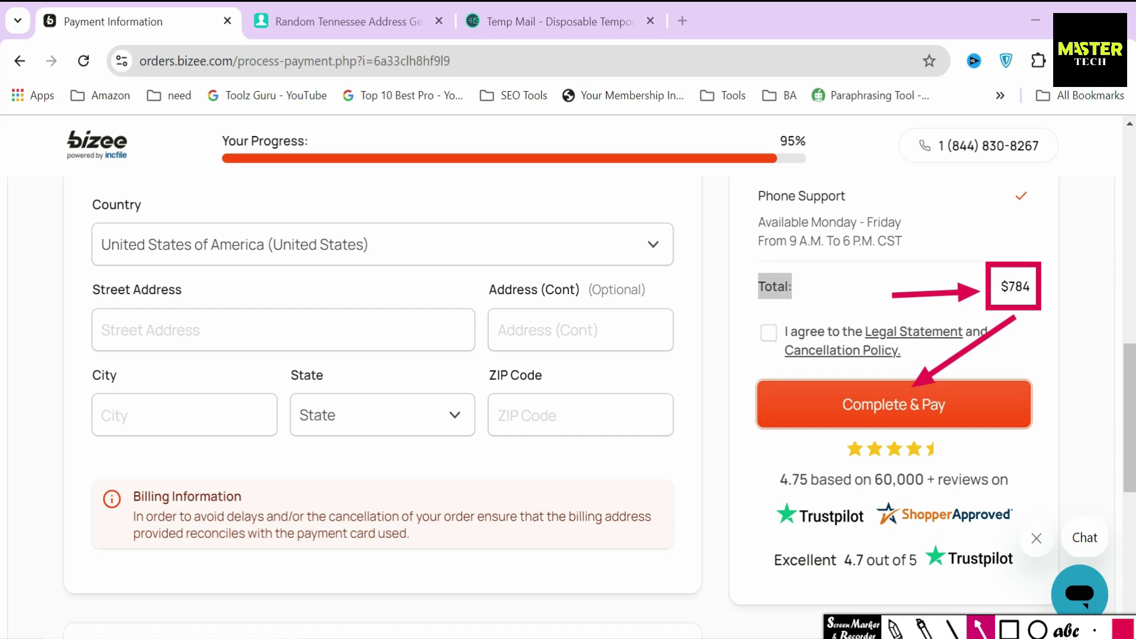
{"action": "key", "text": "ctrl+z"}
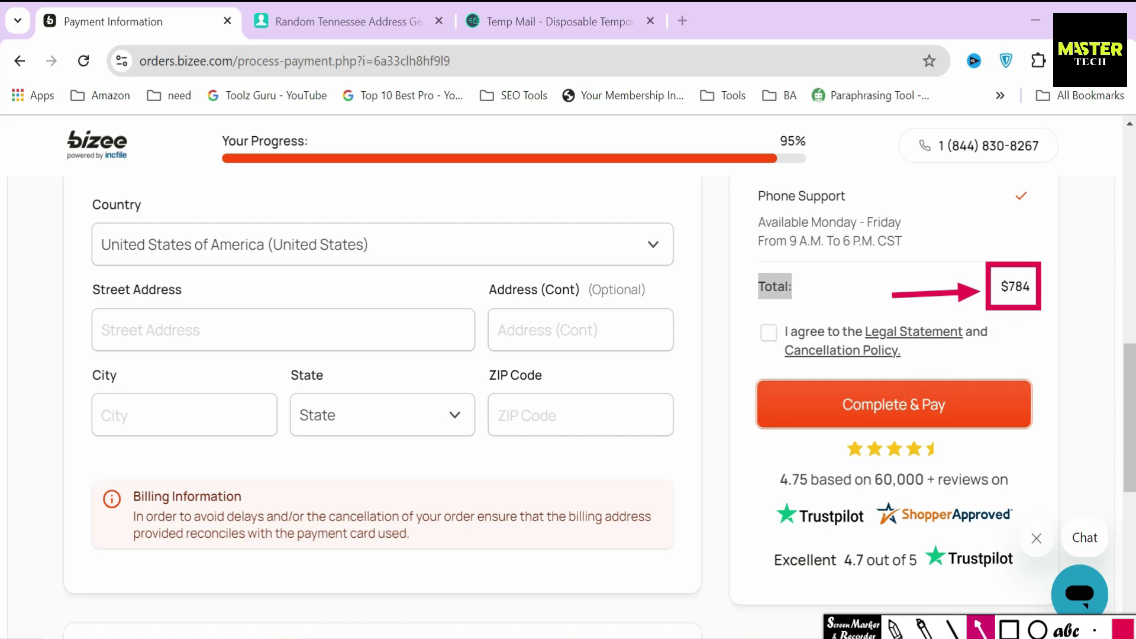